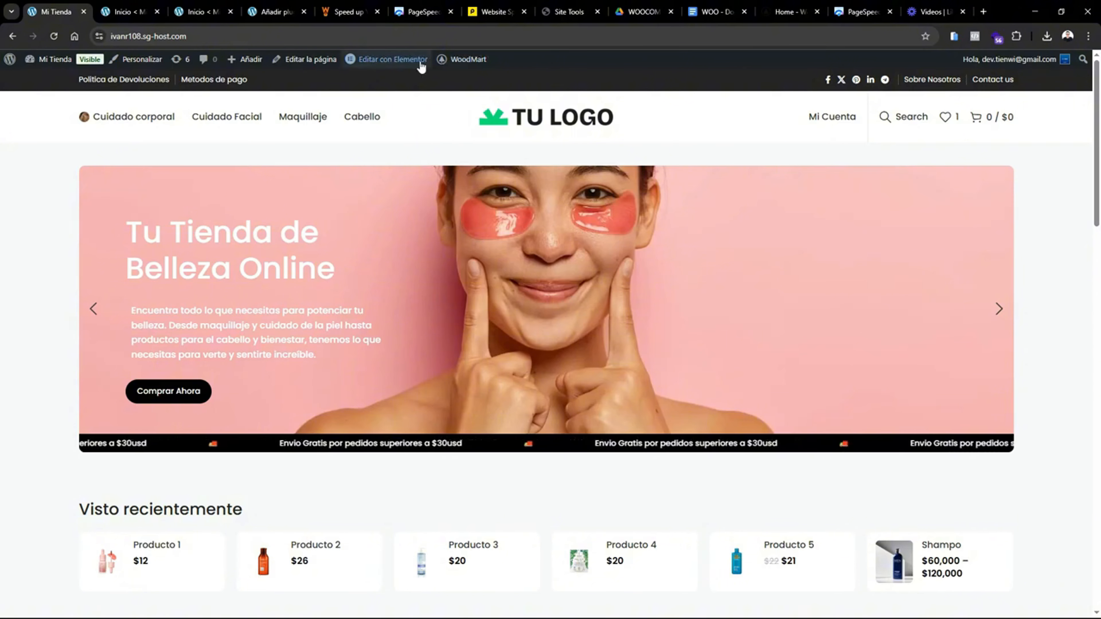
- Look over the PageSpeed Insights, Pingdom and GTmetrix speed-test pages, returning to PageSpeed Insights
left_click(419, 12)
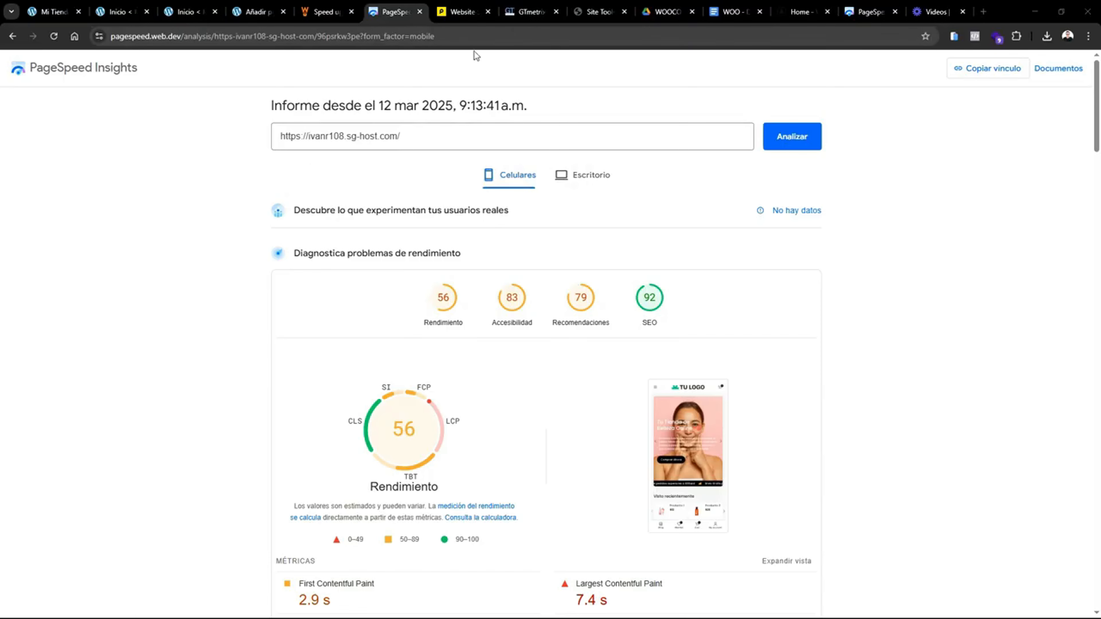
left_click(462, 12)
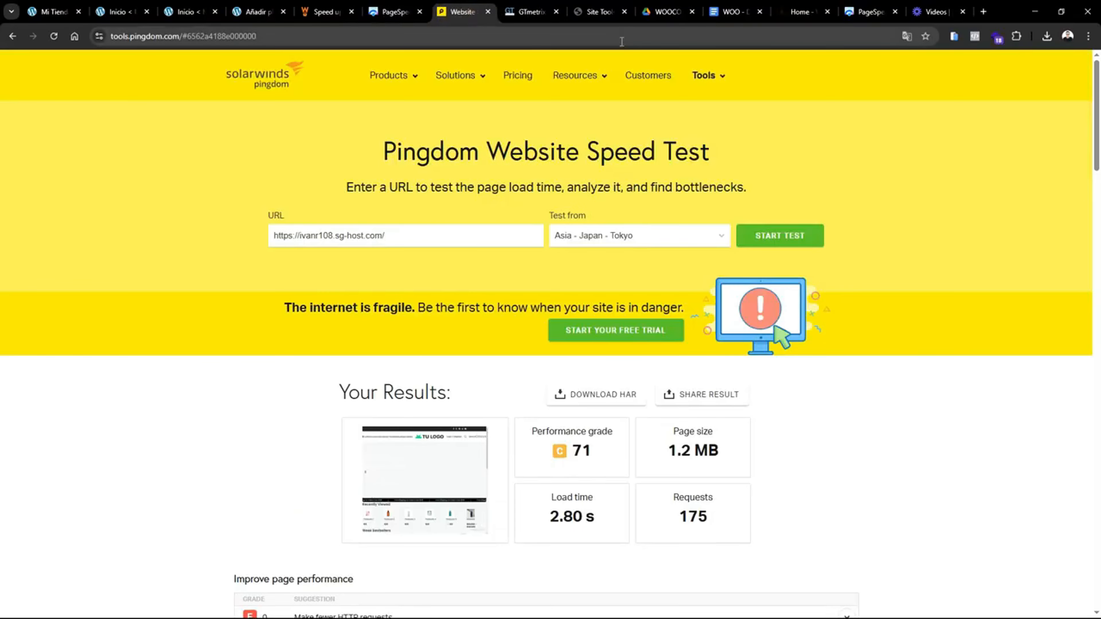
left_click(520, 13)
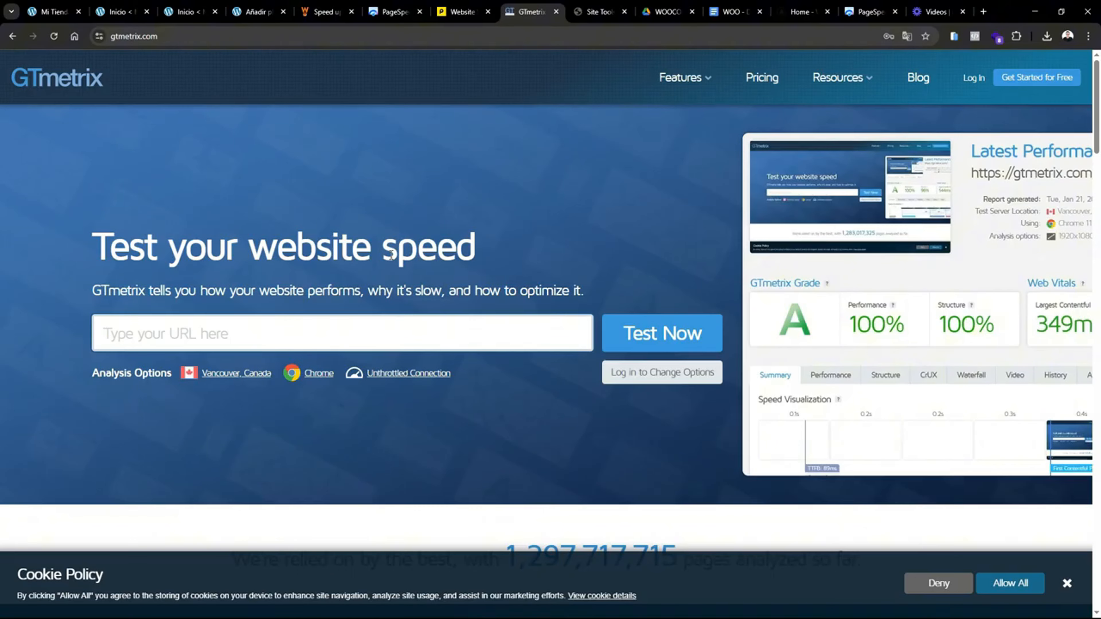
left_click(392, 11)
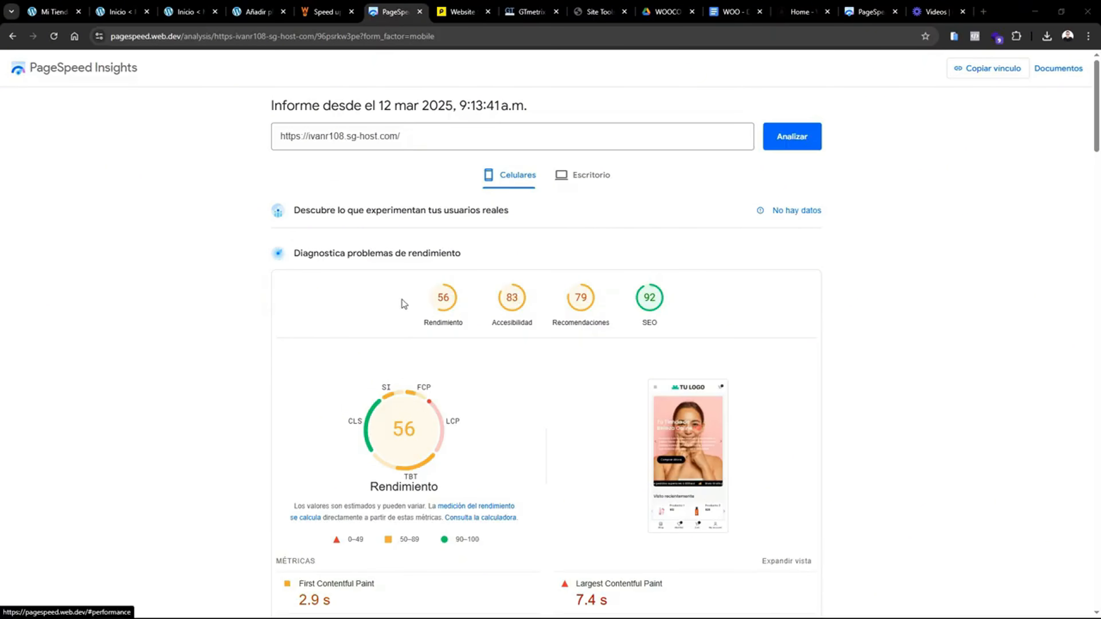
mouse_move(1098, 130)
left_mouse_down()
mouse_move(1099, 147)
mouse_move(1099, 129)
left_mouse_up()
left_click_drag(427, 137, 254, 146)
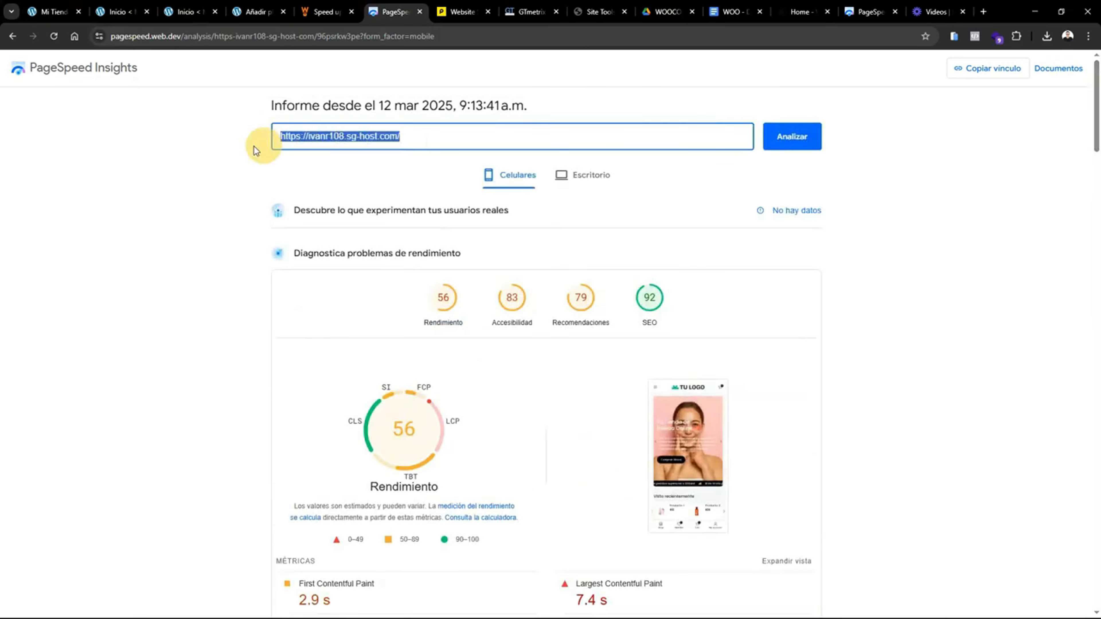
left_click(225, 170)
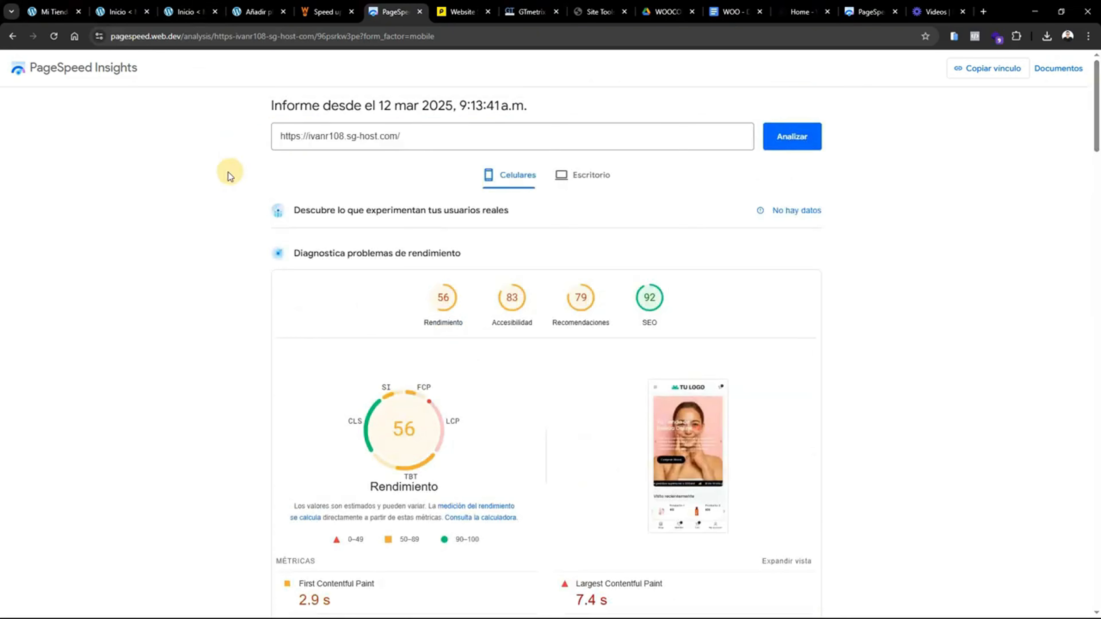
left_click(433, 136)
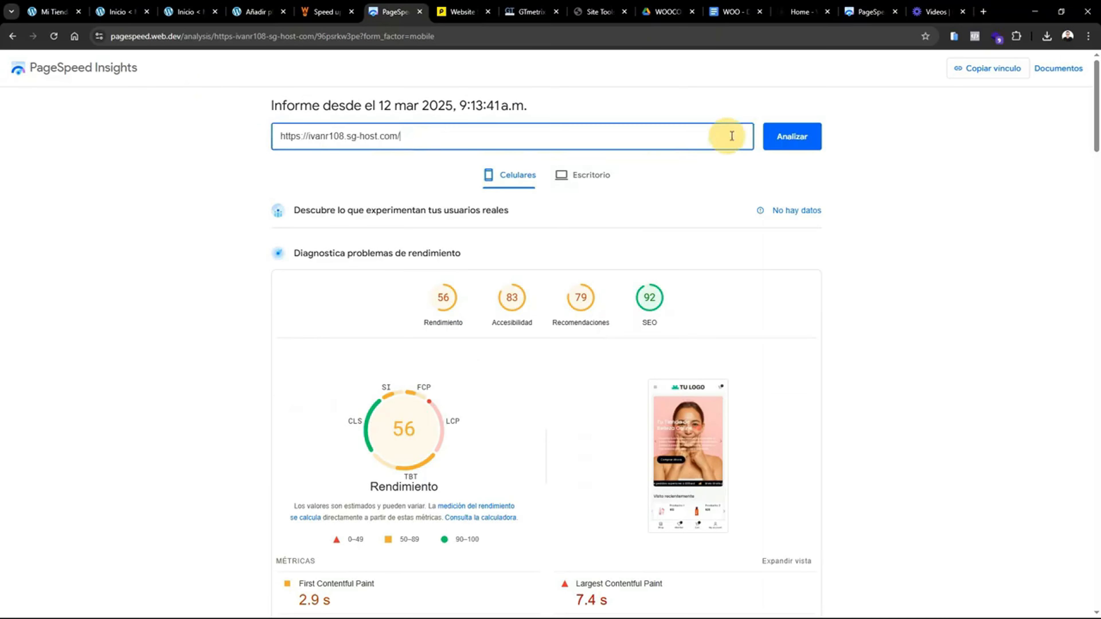
left_click(795, 143)
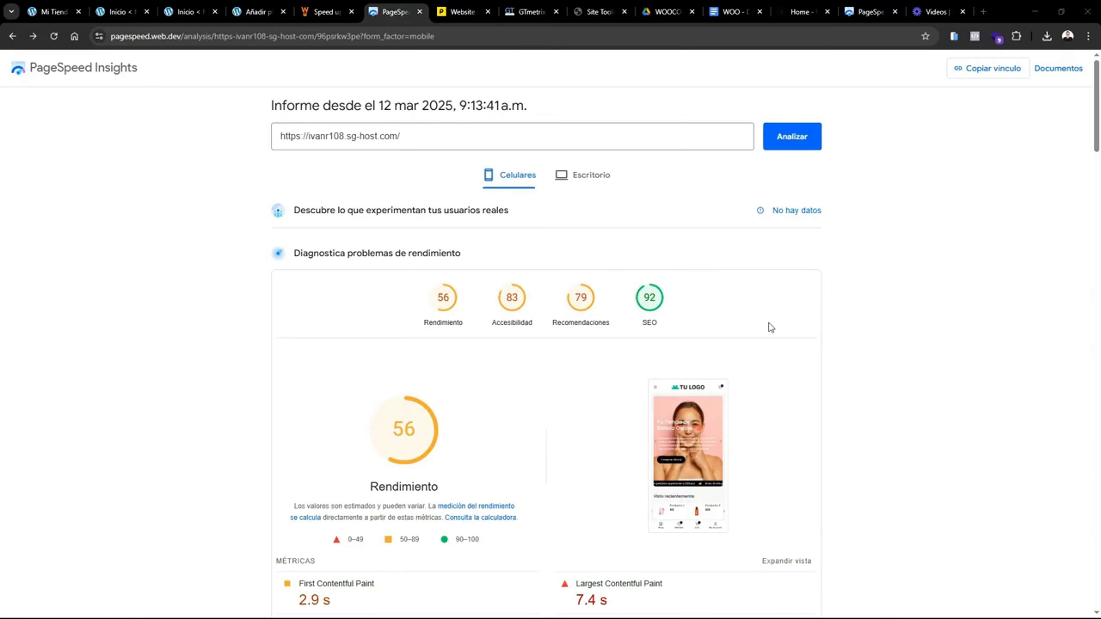
- Examine the mobile report's scores, metrics and diagnostics, and compare them with the desktop report before returning to the mobile results
left_click_drag(1098, 137, 1097, 157)
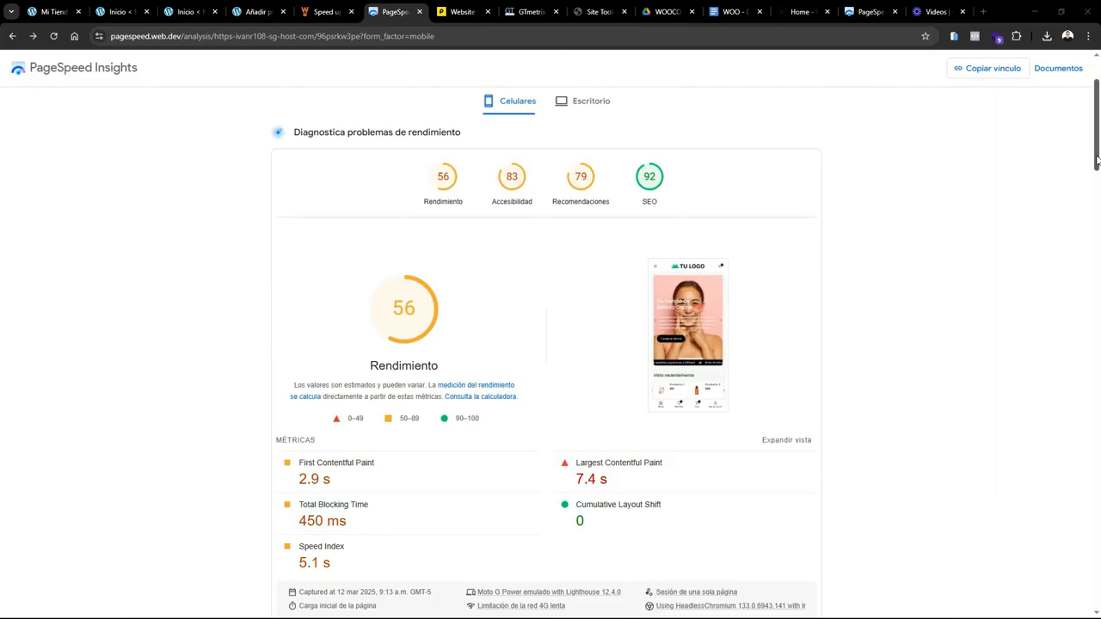
left_click_drag(1097, 160, 1098, 248)
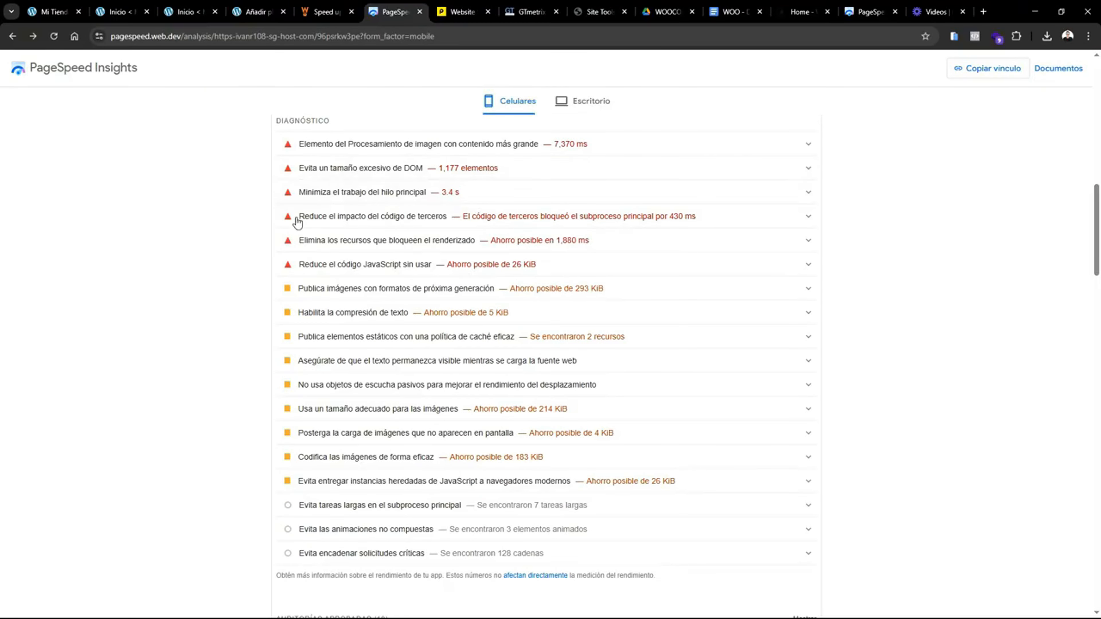
scroll(595, 176, "up", 1)
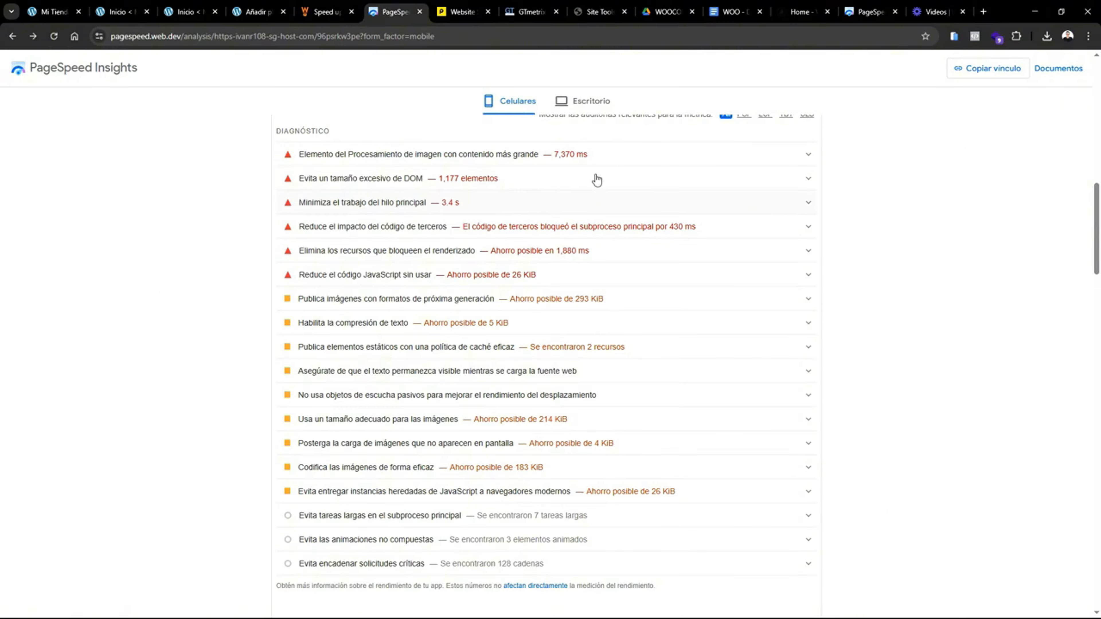
left_click(576, 106)
left_click(1097, 160)
left_click(1098, 135)
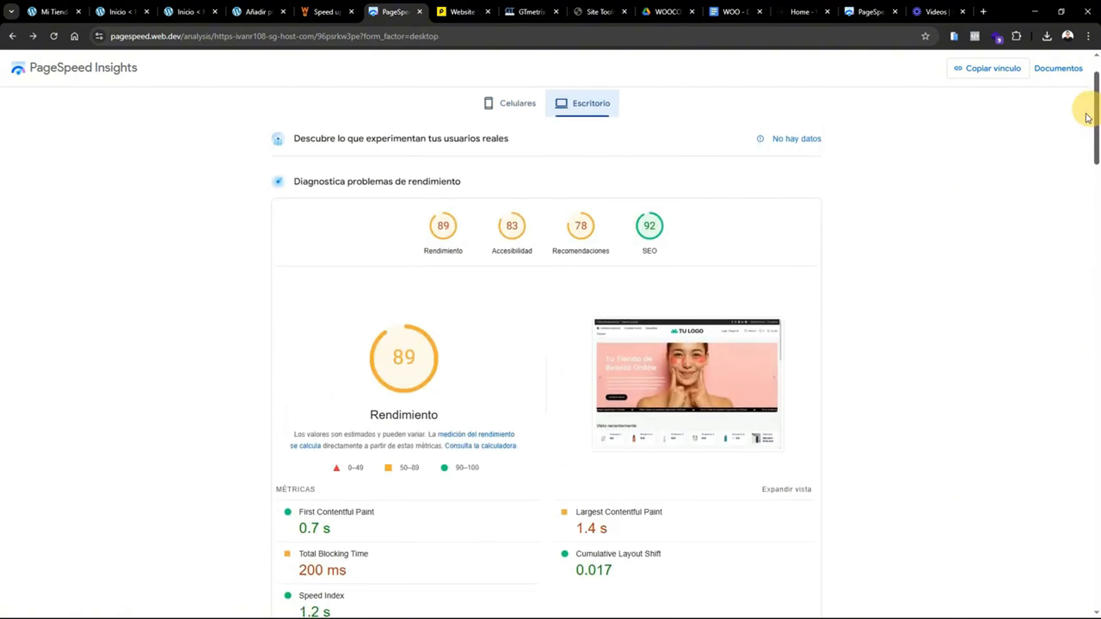
left_click(1097, 171)
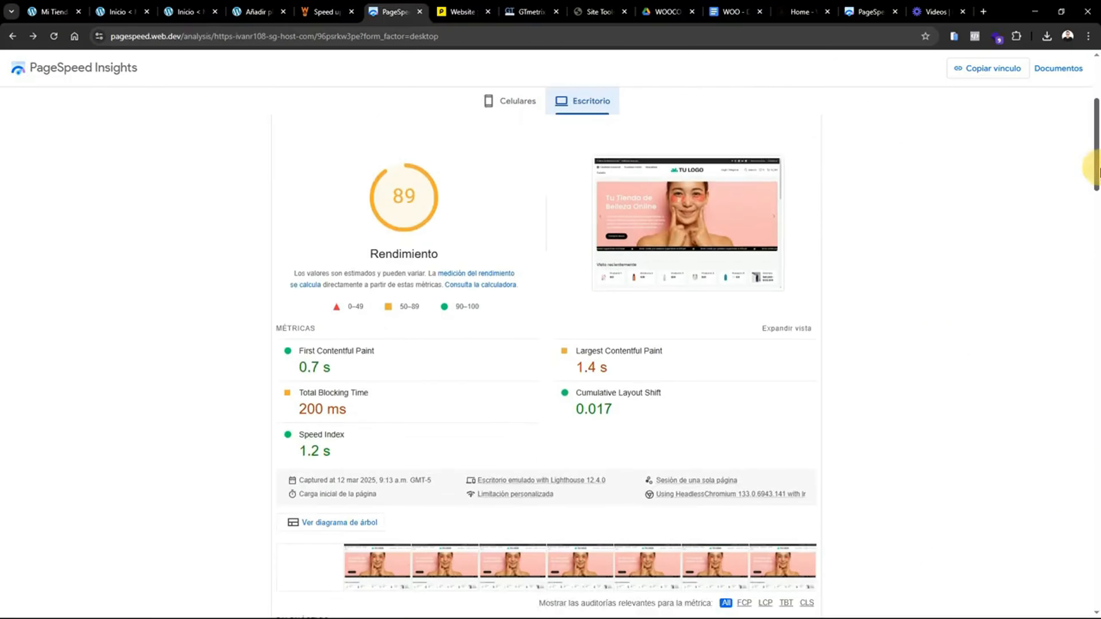
left_click_drag(1096, 171, 1097, 148)
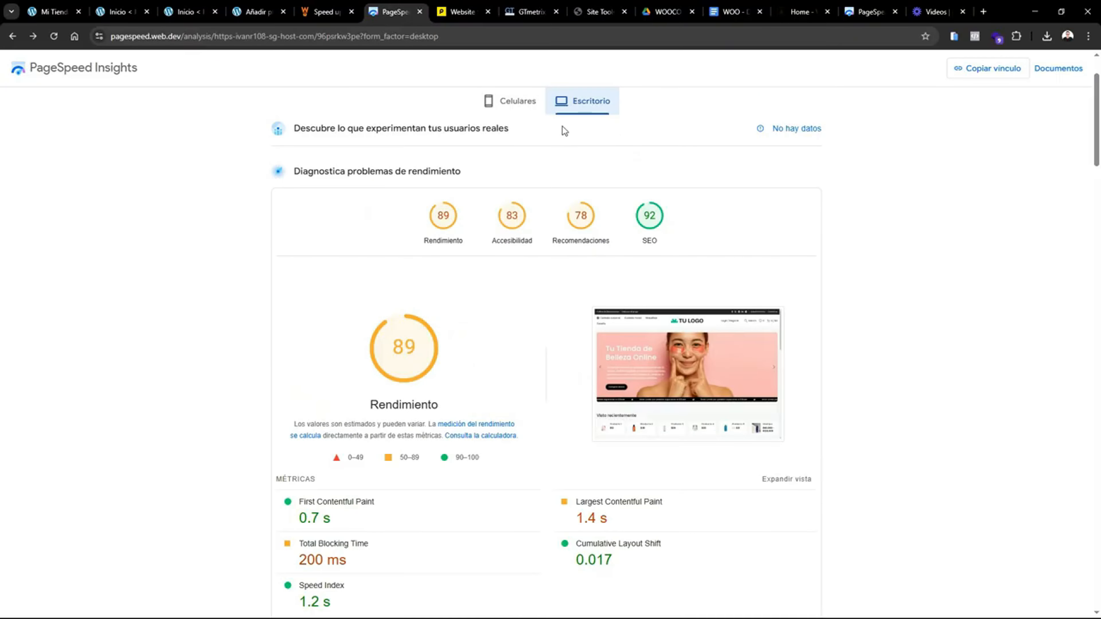
left_click(517, 101)
mouse_move(1097, 146)
left_mouse_down()
mouse_move(1097, 183)
mouse_move(1098, 147)
mouse_move(1097, 167)
left_mouse_up()
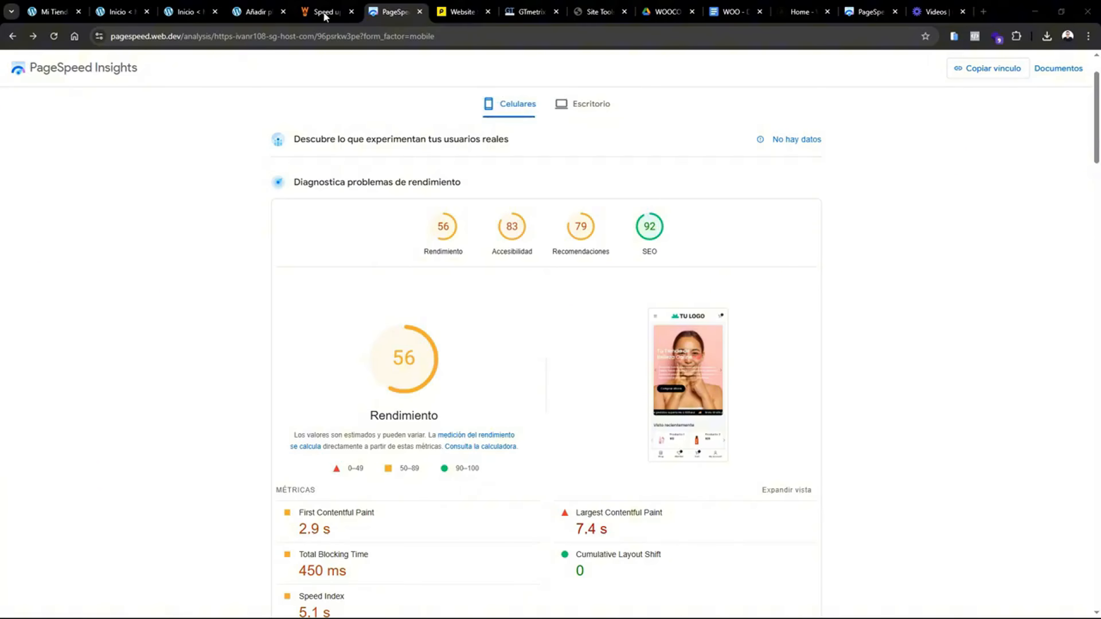
- Switch to the store's WordPress dashboard and open the list of installed plugins
left_click(103, 12)
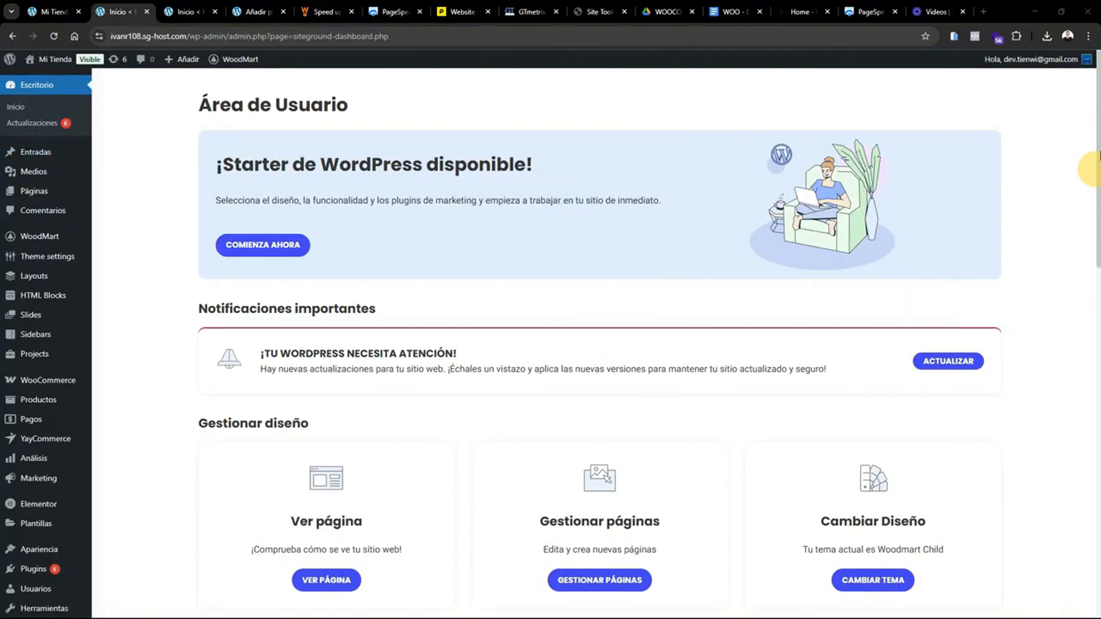
left_click_drag(1099, 136, 1100, 189)
mouse_move(43, 435)
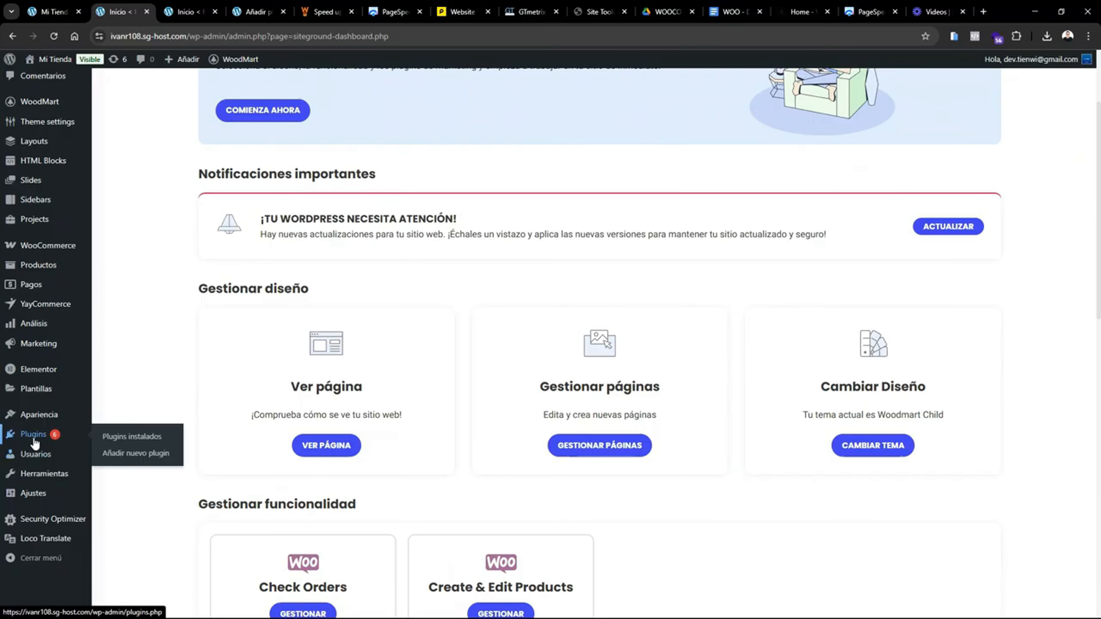
left_click(164, 442)
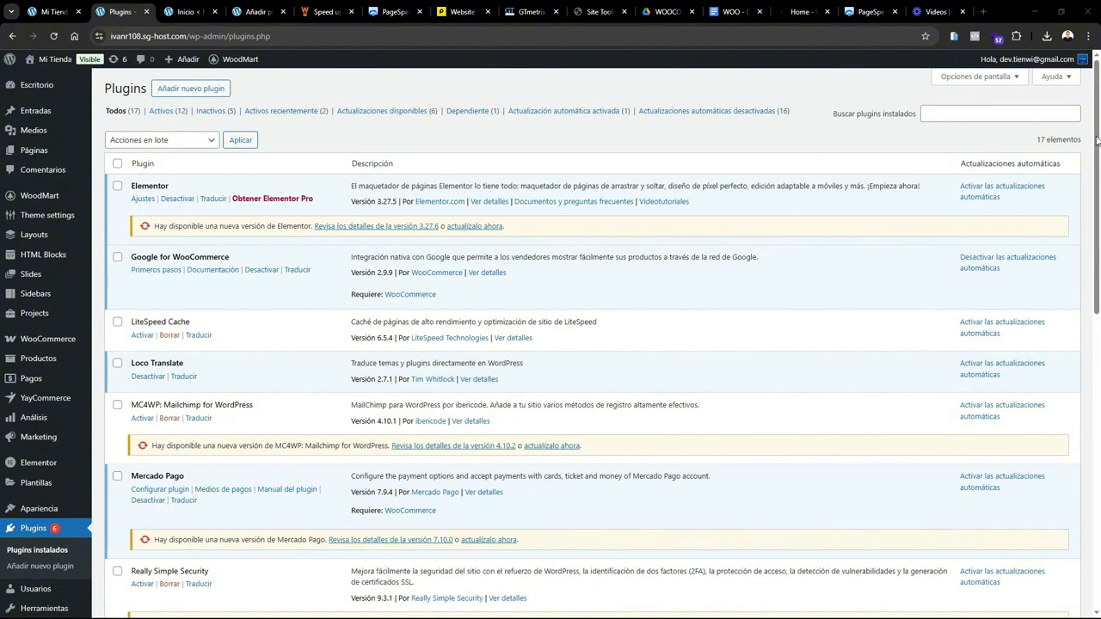
- Look through the installed plugins and update Elementor to version 3.27.6
left_click_drag(1071, 185, 1070, 207)
left_click_drag(1098, 149, 1098, 192)
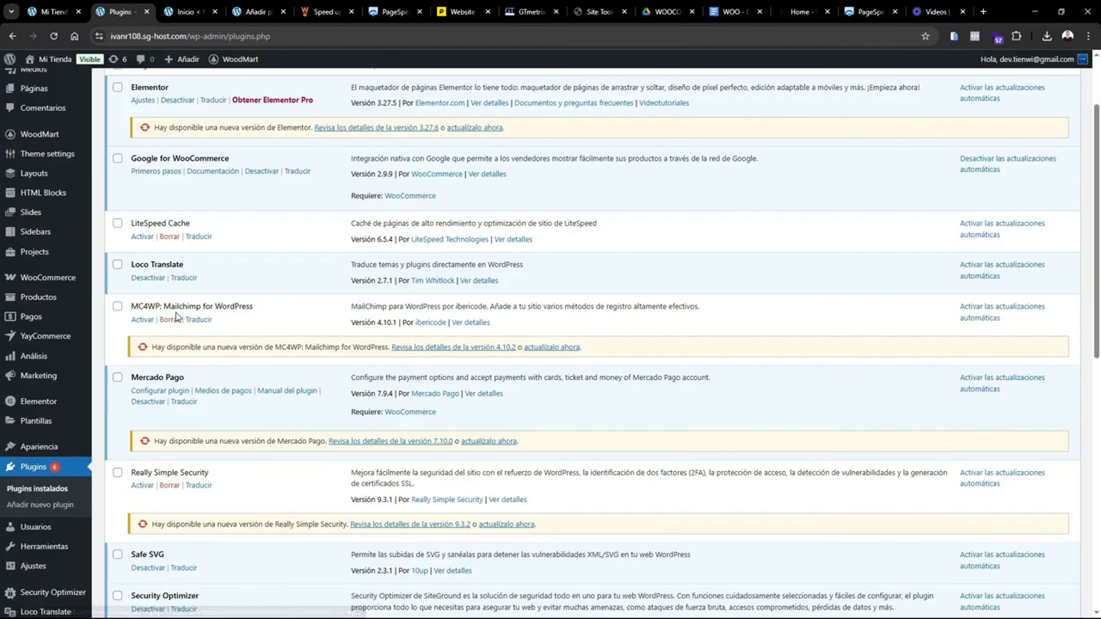
scroll(1099, 202, "up", 2)
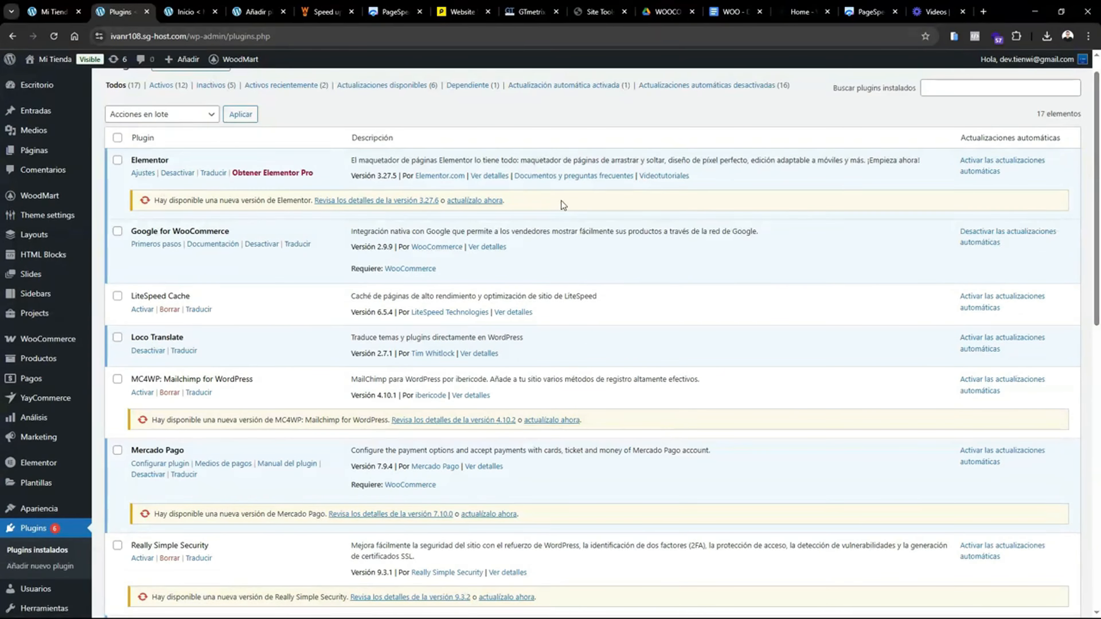
left_click(475, 201)
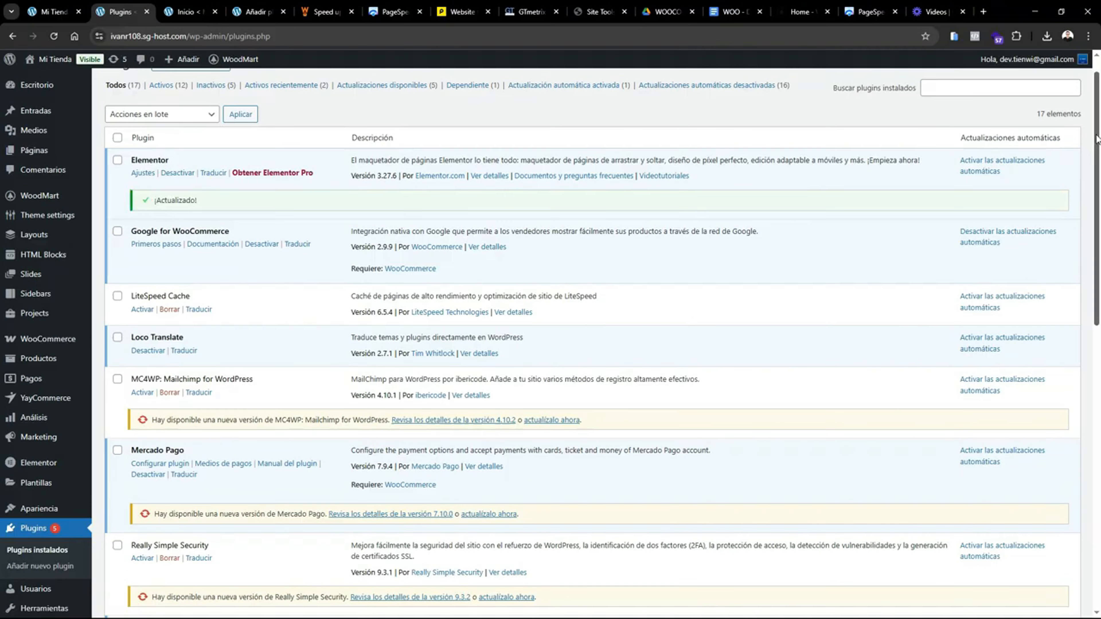
- Delete the inactive MC4WP: Mailchimp for WordPress plugin and update Mercado Pago to version 7.10.0
left_click_drag(1097, 139, 1098, 196)
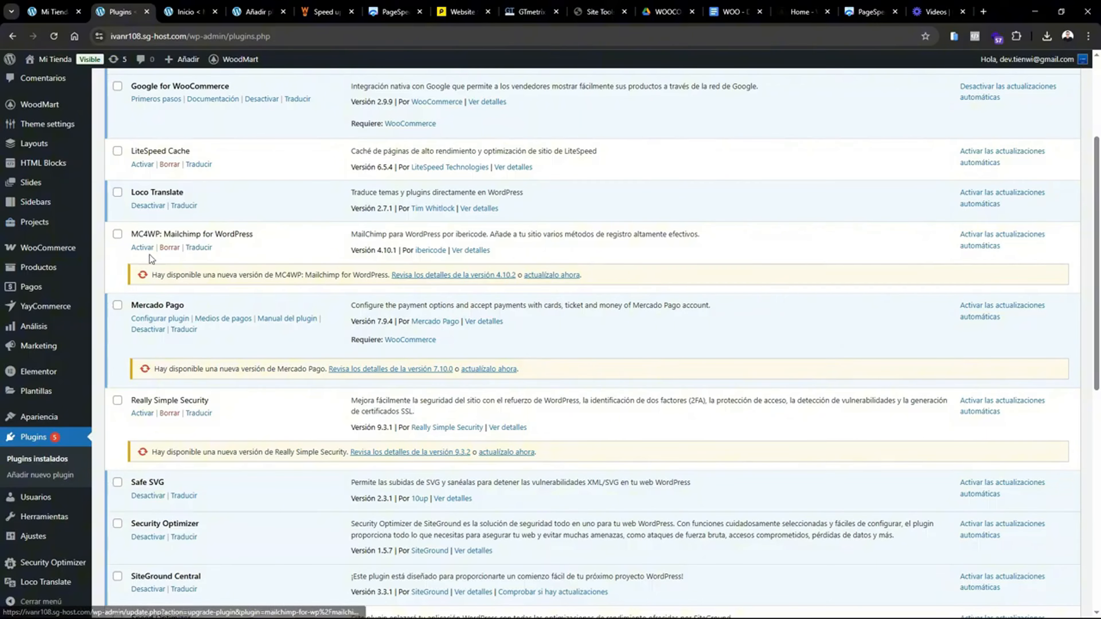
left_click(169, 248)
left_click(590, 120)
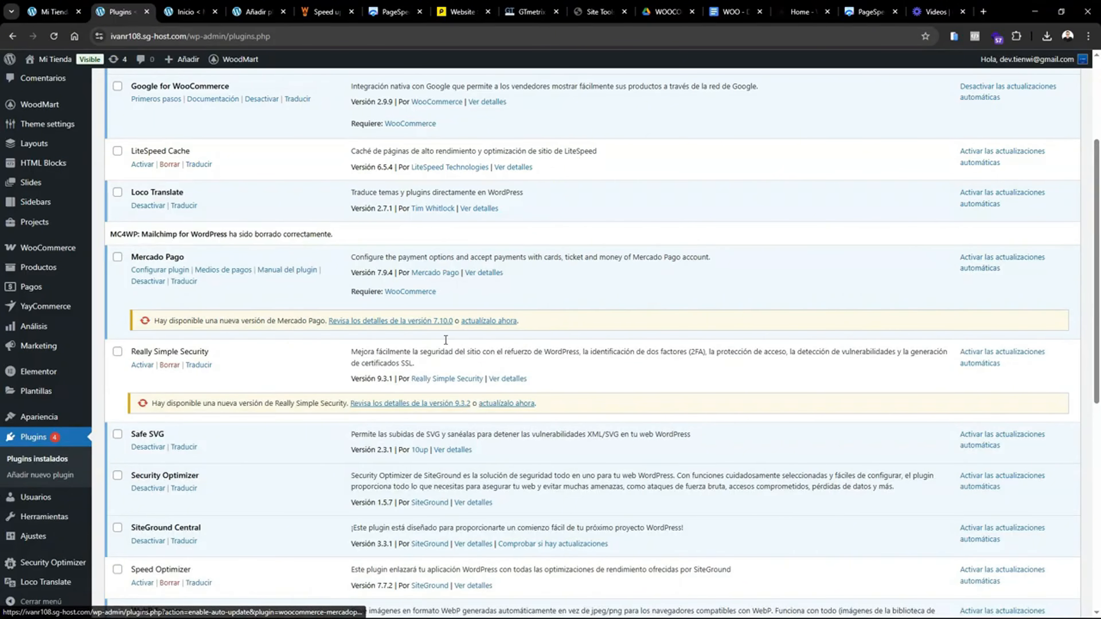
left_click(503, 321)
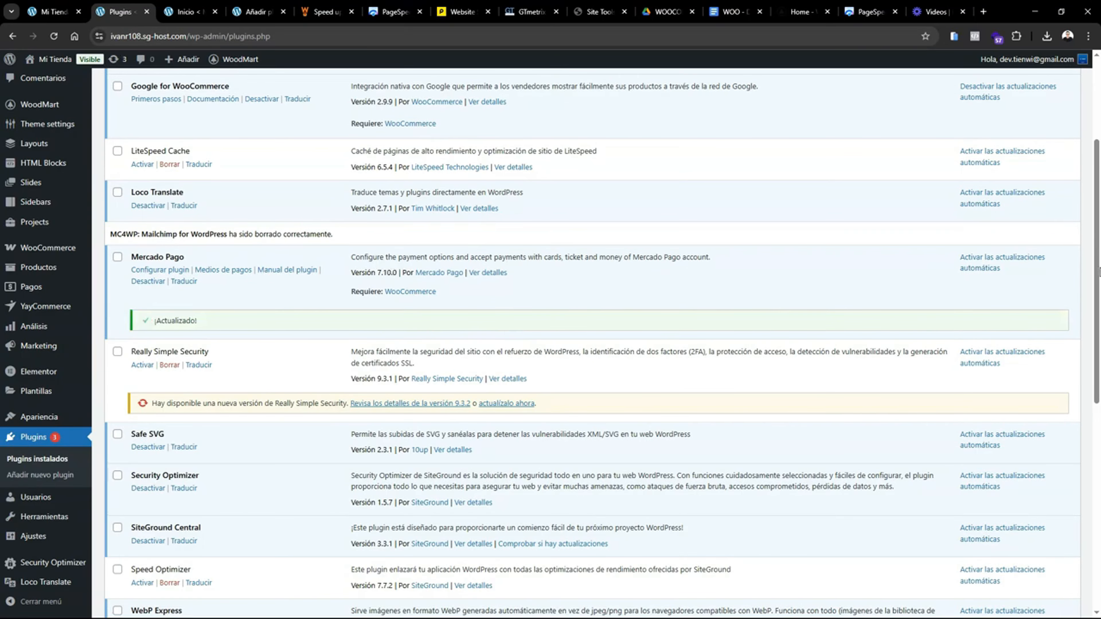
- Delete the inactive Really Simple Security and Speed Optimizer plugins
scroll(603, 345, "down", 2)
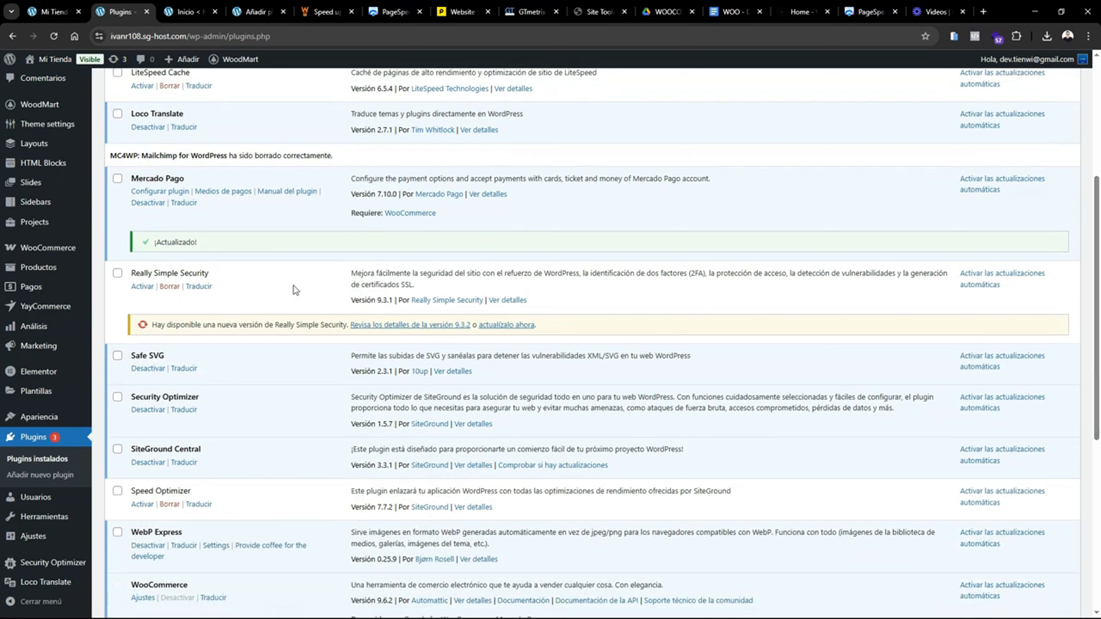
left_click(175, 289)
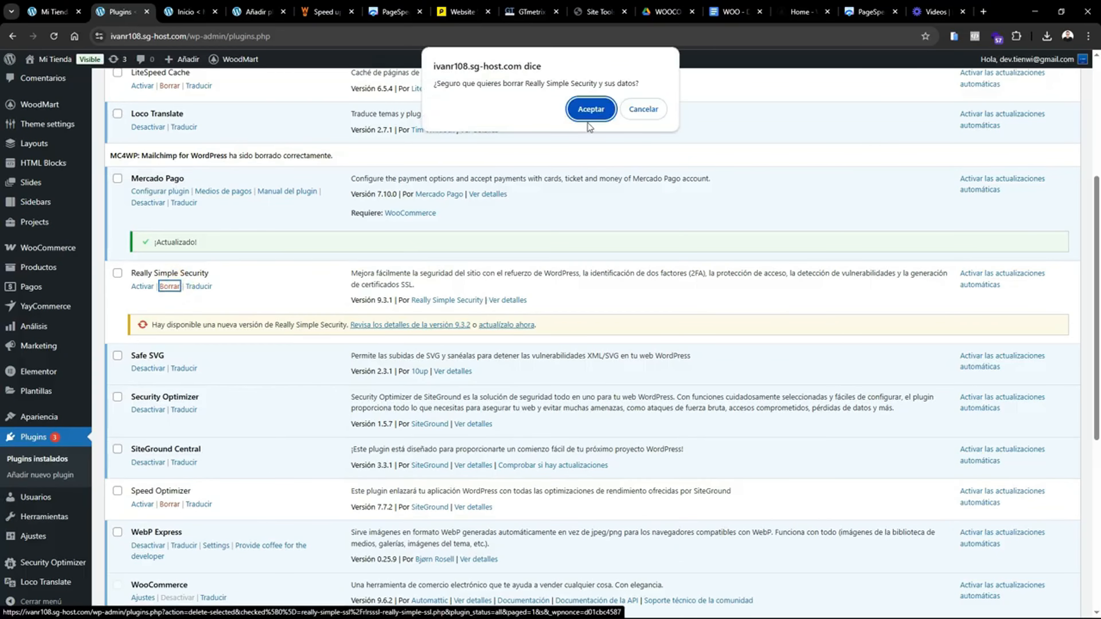
left_click(590, 112)
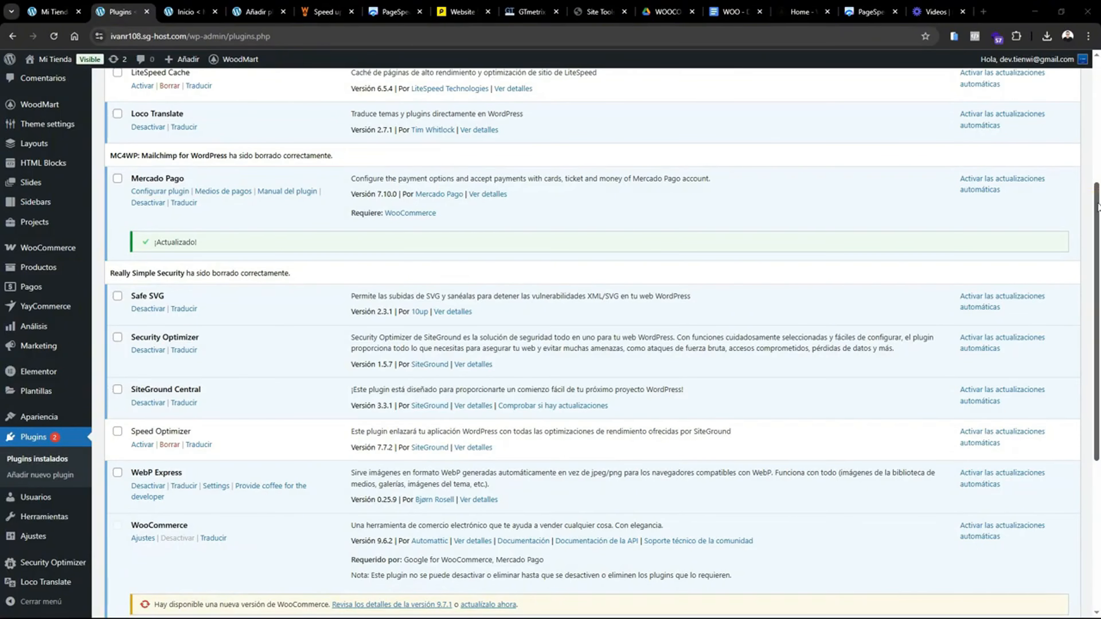
scroll(319, 439, "down", 3)
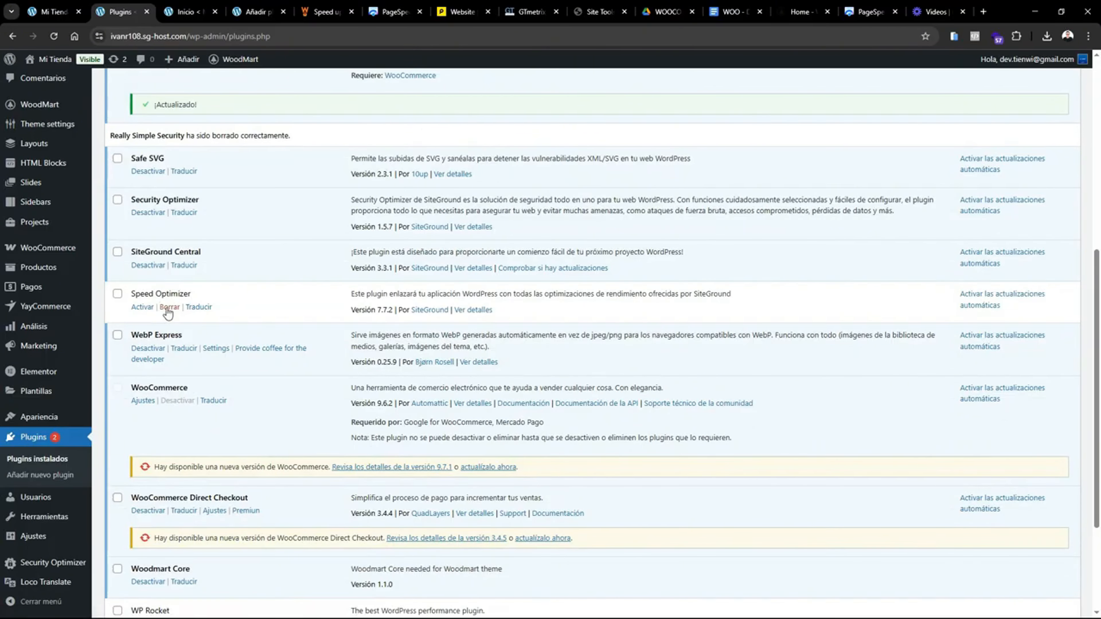
left_click(170, 308)
left_click(591, 110)
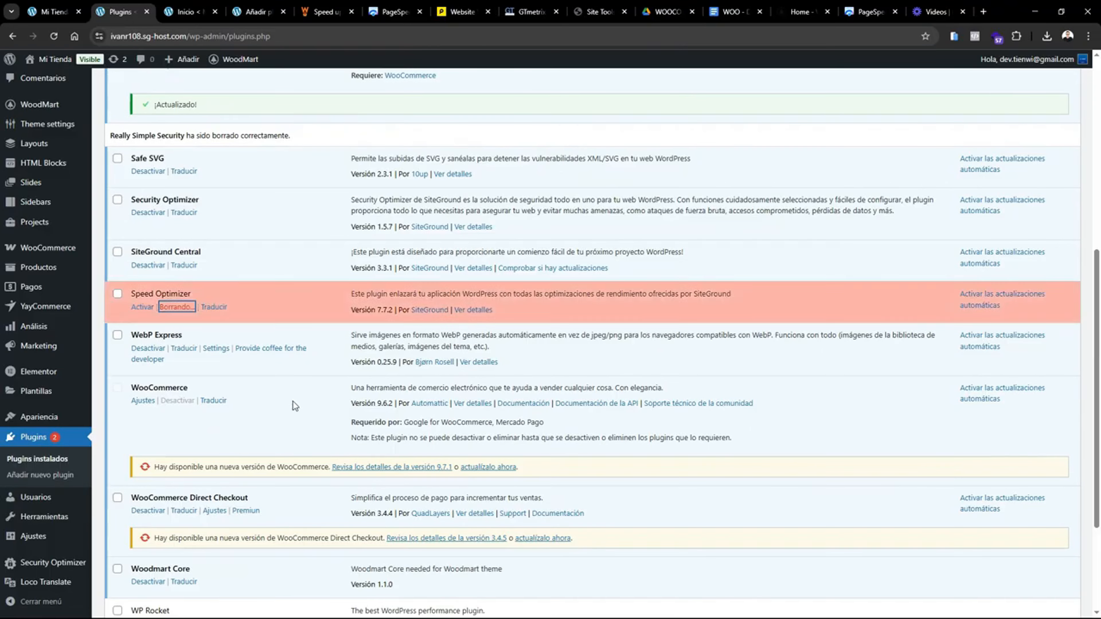
- Update WooCommerce to version 9.7.1 and WooCommerce Direct Checkout to version 3.4.5
scroll(300, 397, "down", 3)
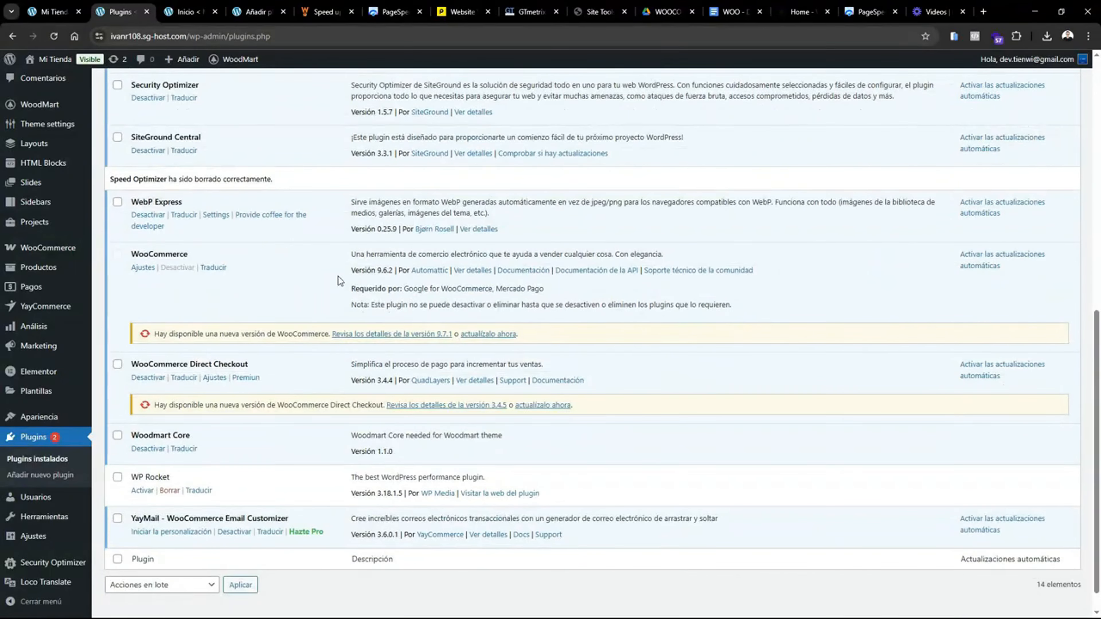
left_click(485, 335)
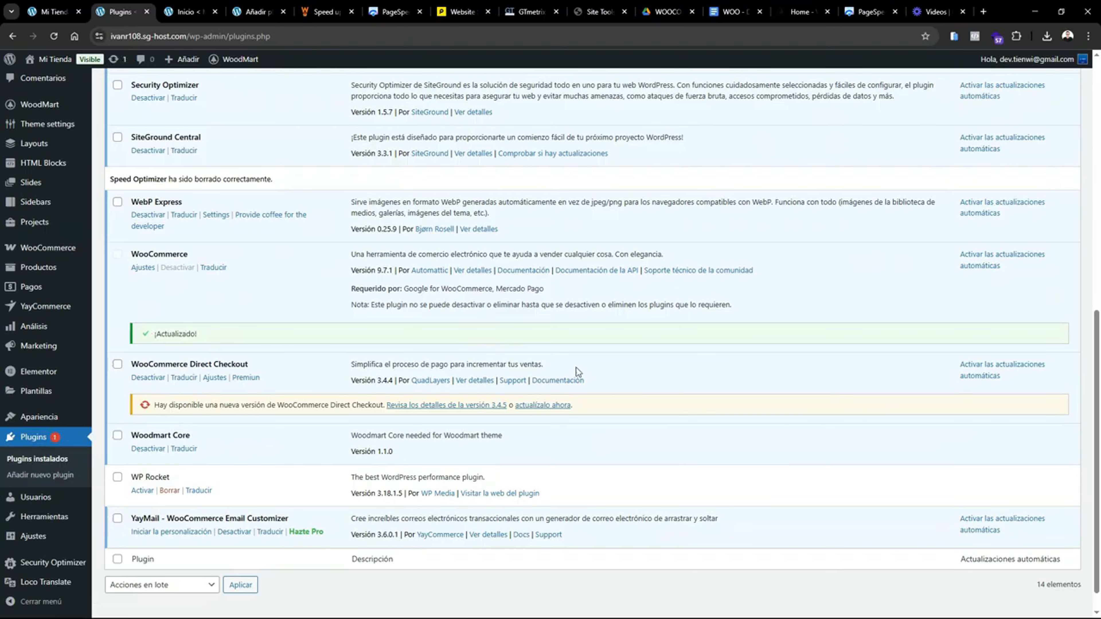
left_click(552, 407)
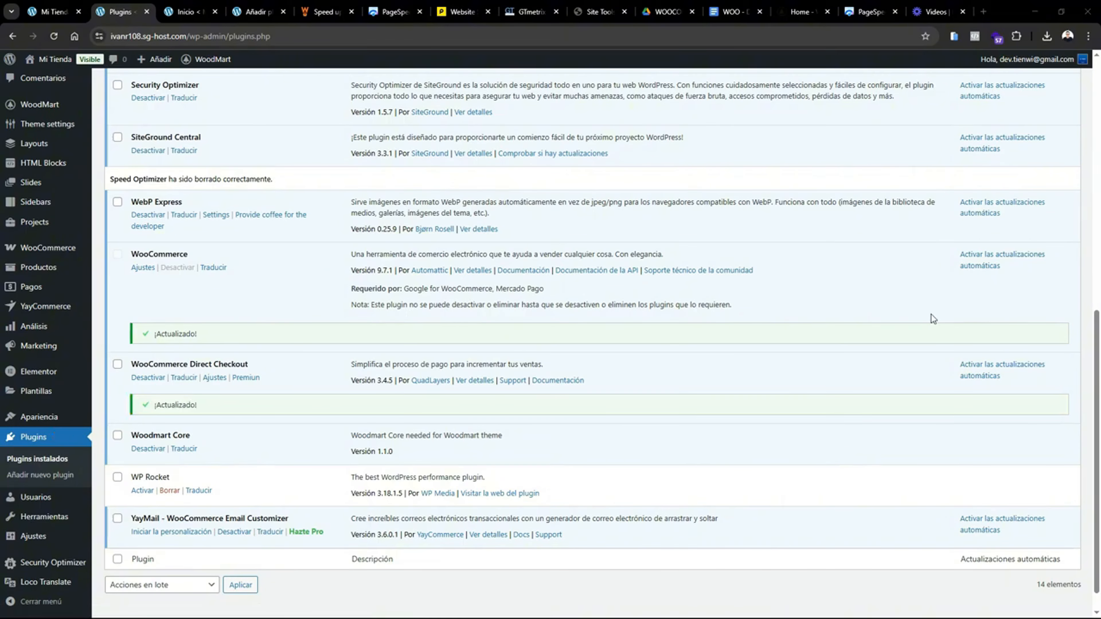
left_click(301, 303)
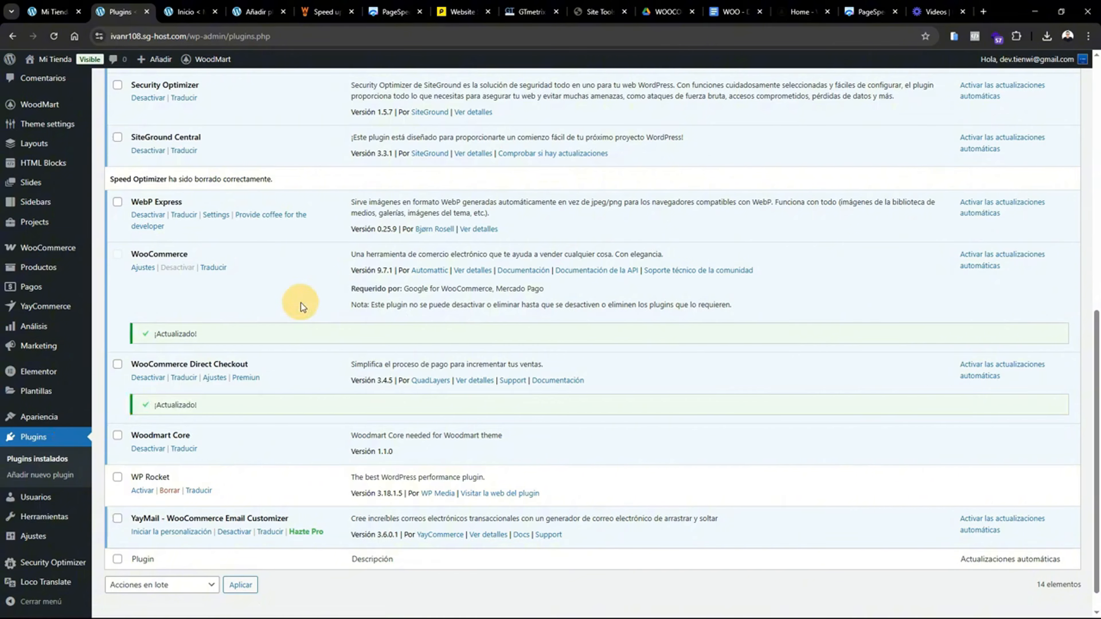
scroll(302, 303, "up", 6)
scroll(301, 303, "down", 6)
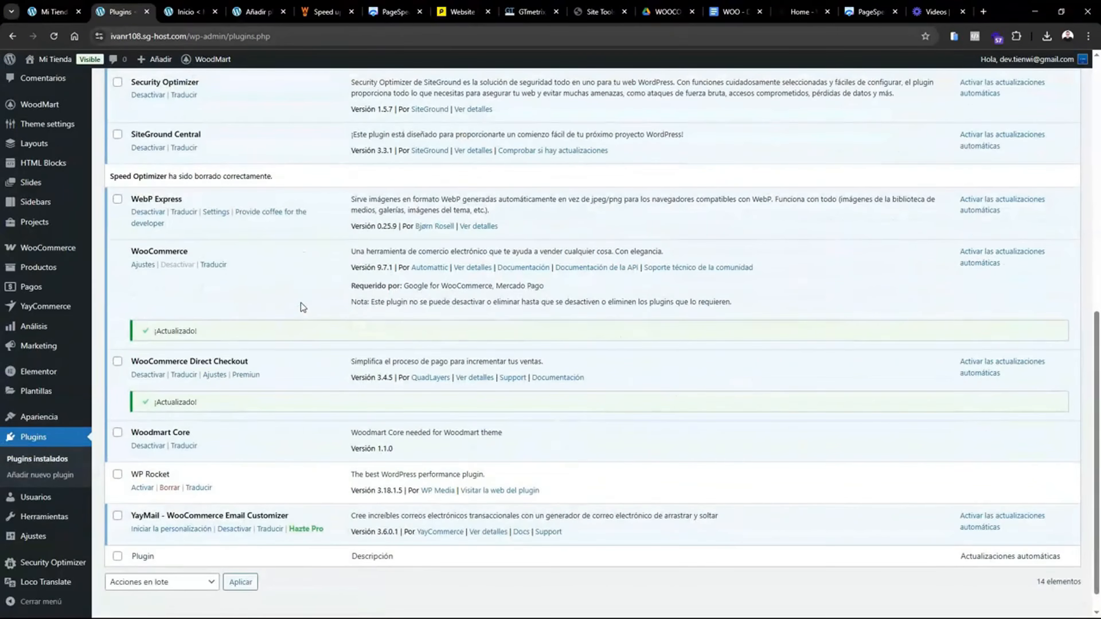
scroll(303, 307, "up", 3)
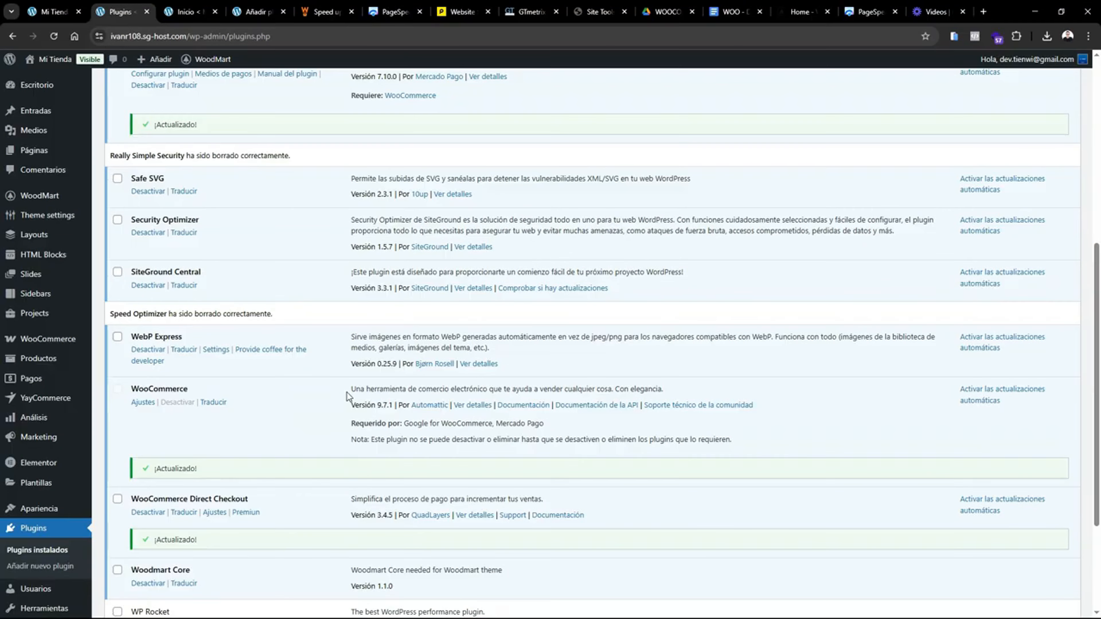
- Open the store's front page in a new tab to check it after the updates, and return to the installed plugins
scroll(279, 453, "down", 1)
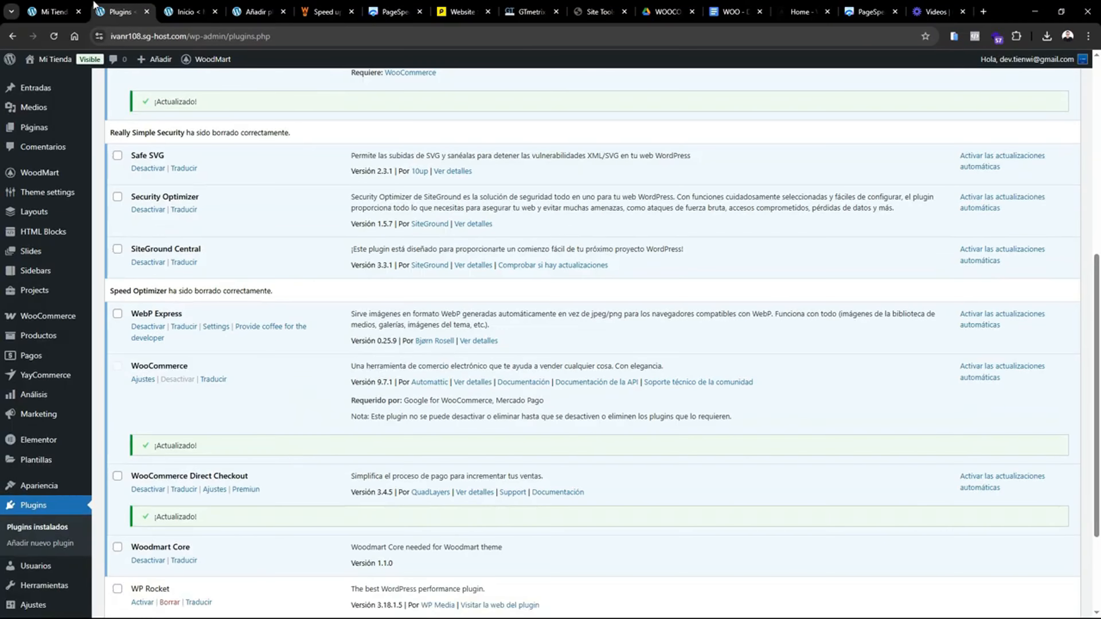
mouse_move(55, 60)
middle_click(73, 94)
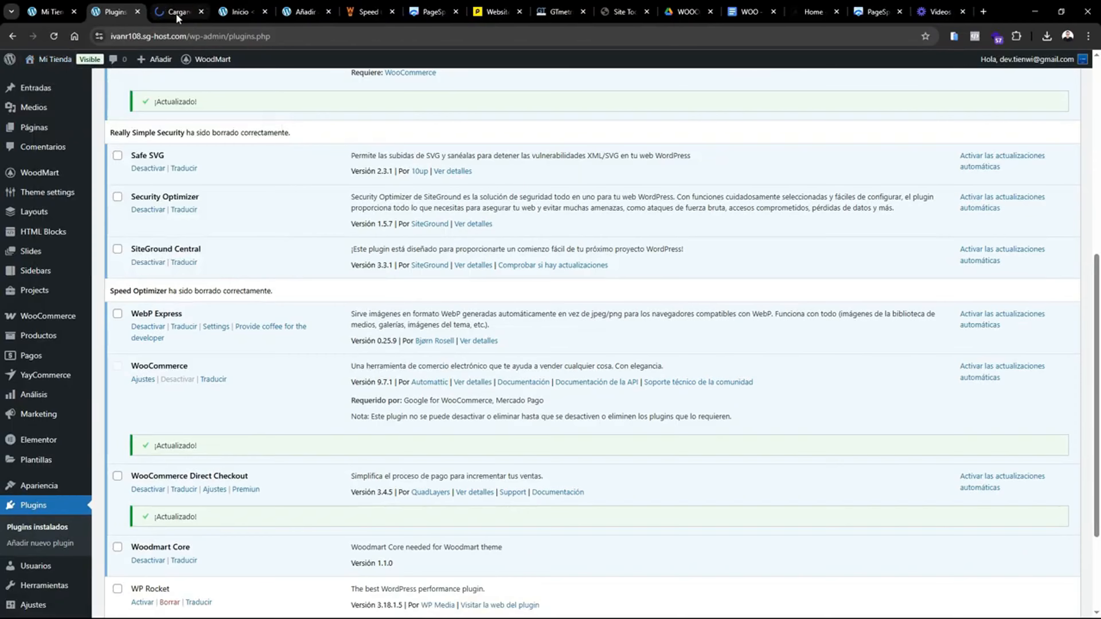
left_click(178, 17)
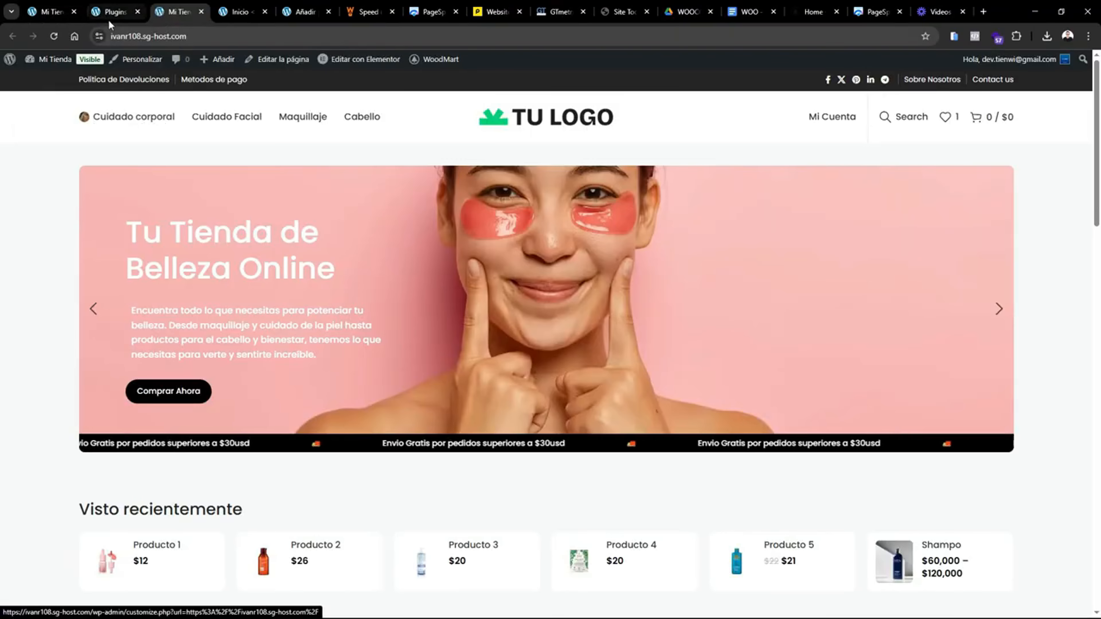
left_click(112, 13)
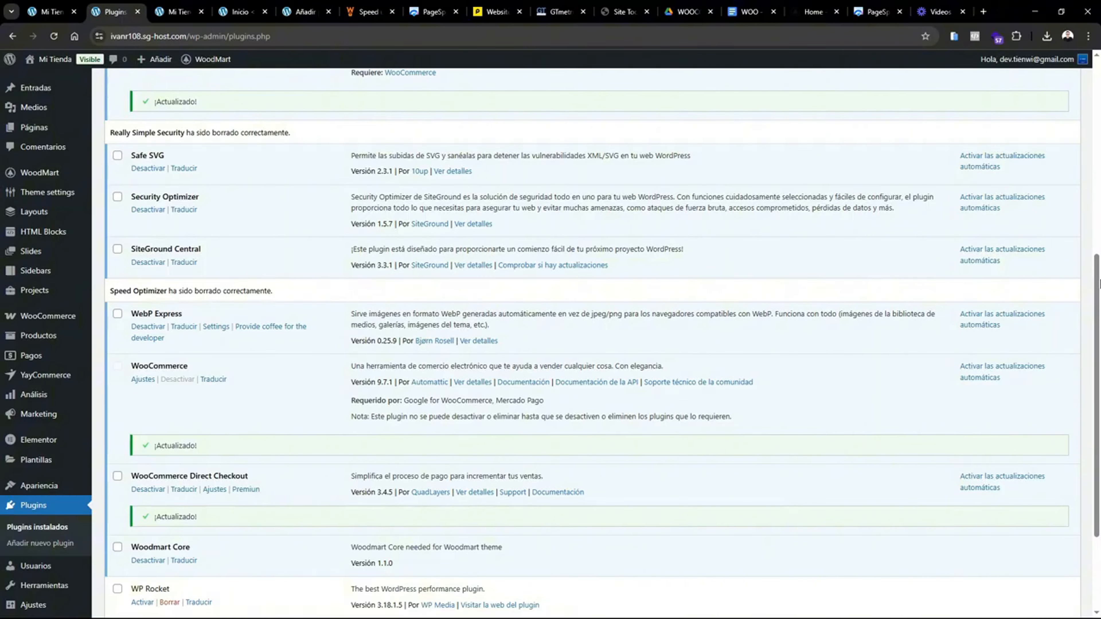
- Search the plugin directory for "rollback", then install and activate WP Rollback – Rollback Plugins and Themes
scroll(1045, 269, "up", 10)
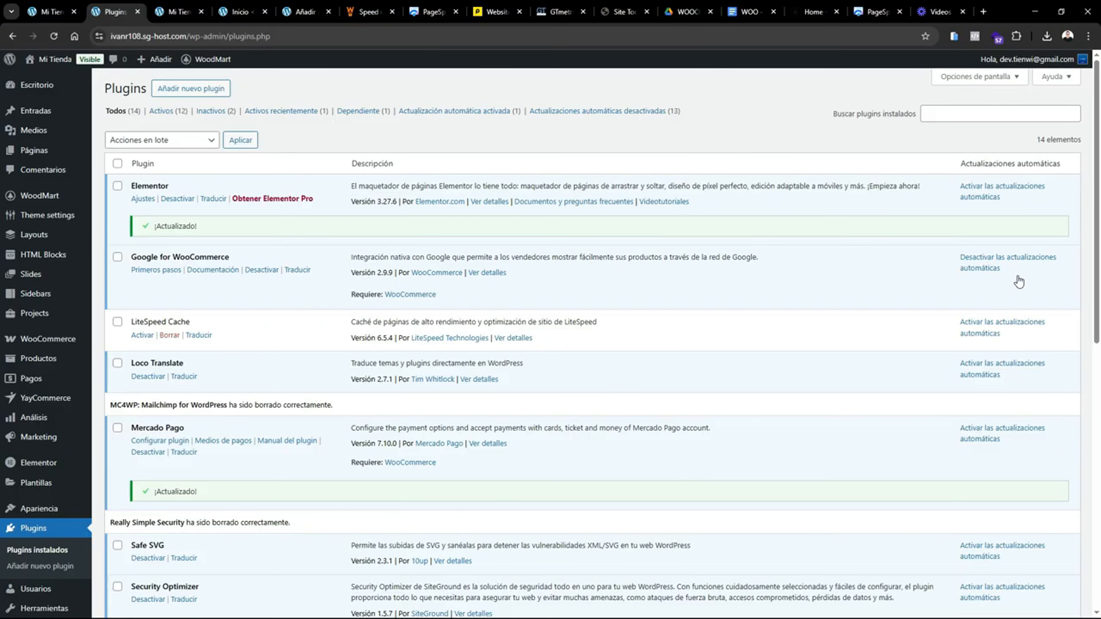
left_click(186, 90)
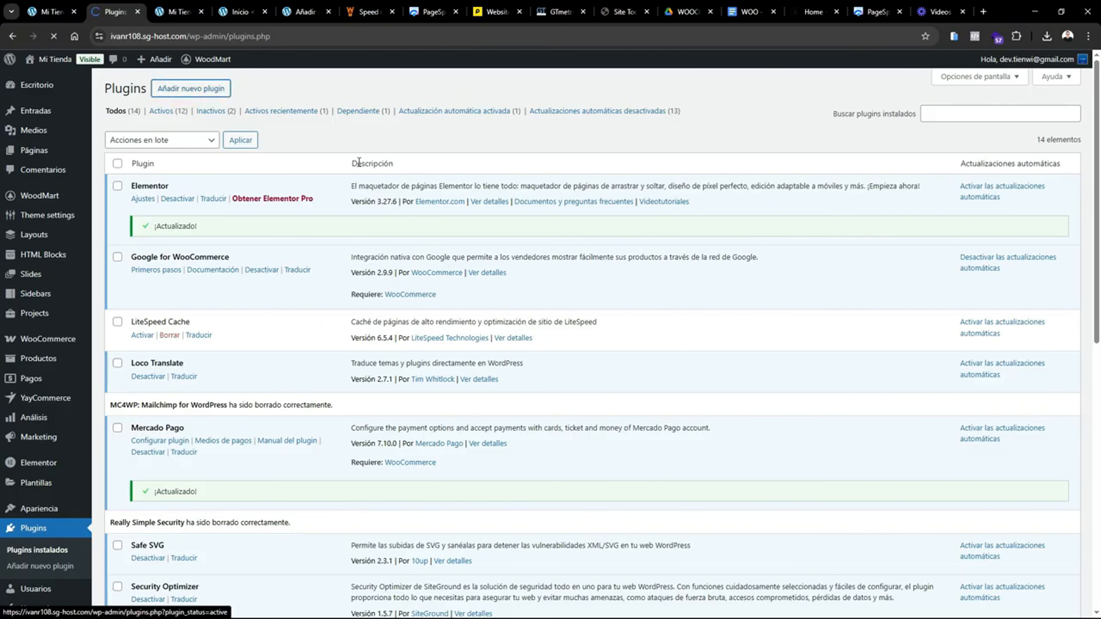
left_click(911, 121)
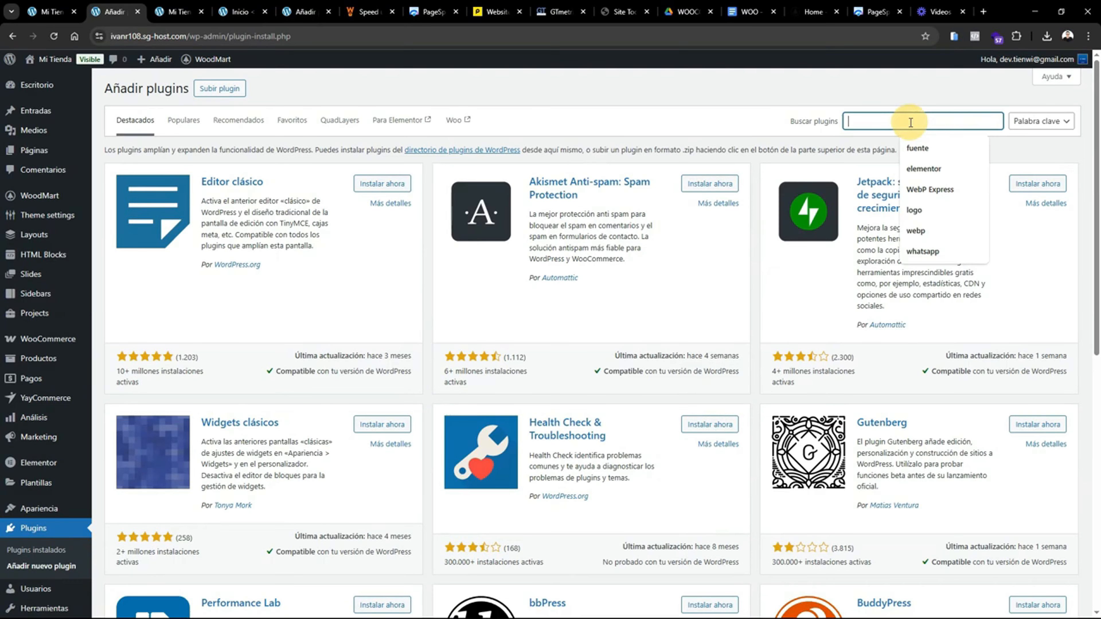
type("wp ro")
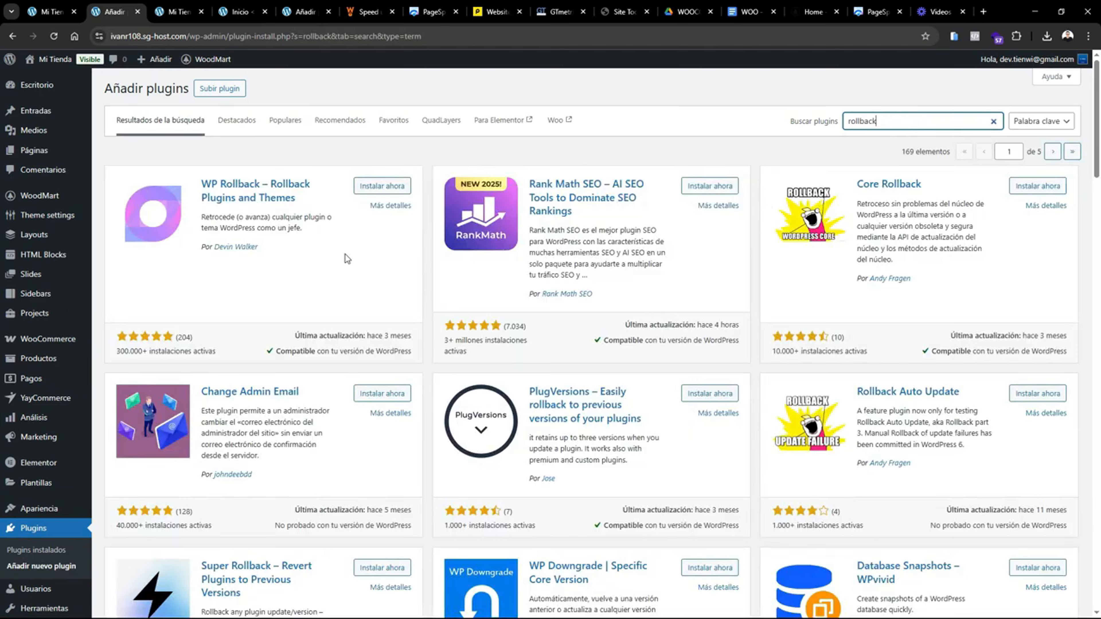
left_click(377, 187)
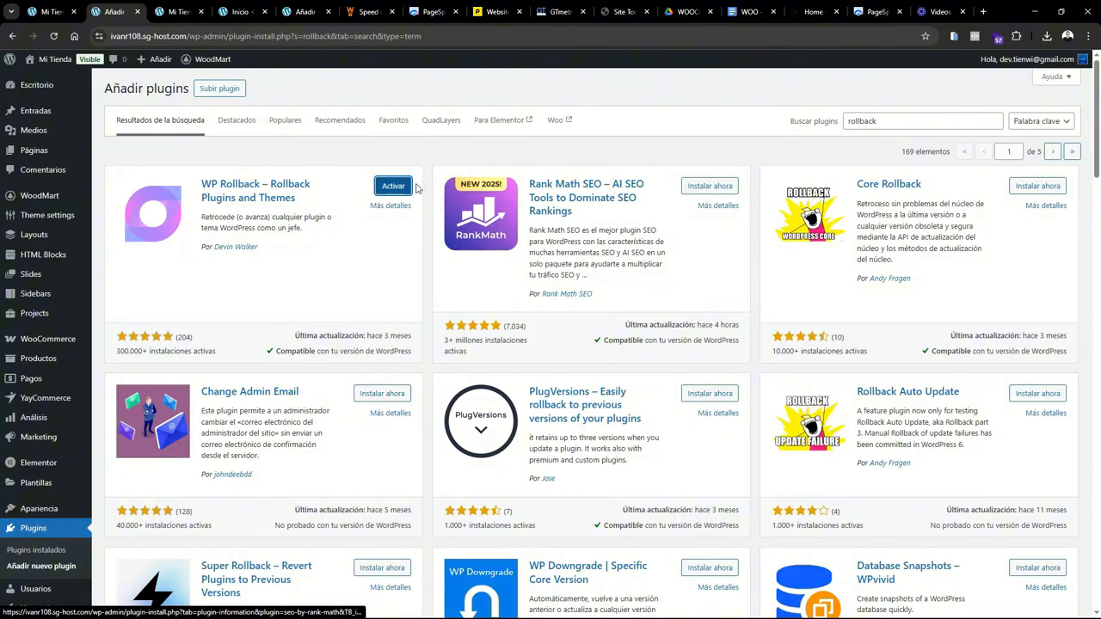
left_click(399, 187)
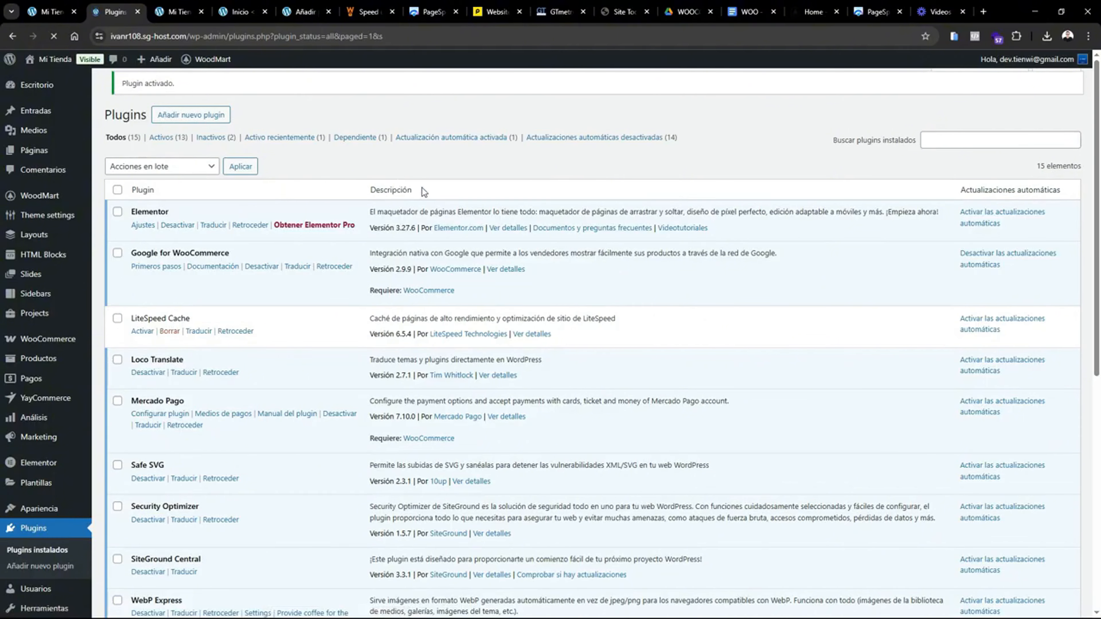
- Search the plugin directory for "simple history", then install and activate the Simple History plugin
left_click(178, 91)
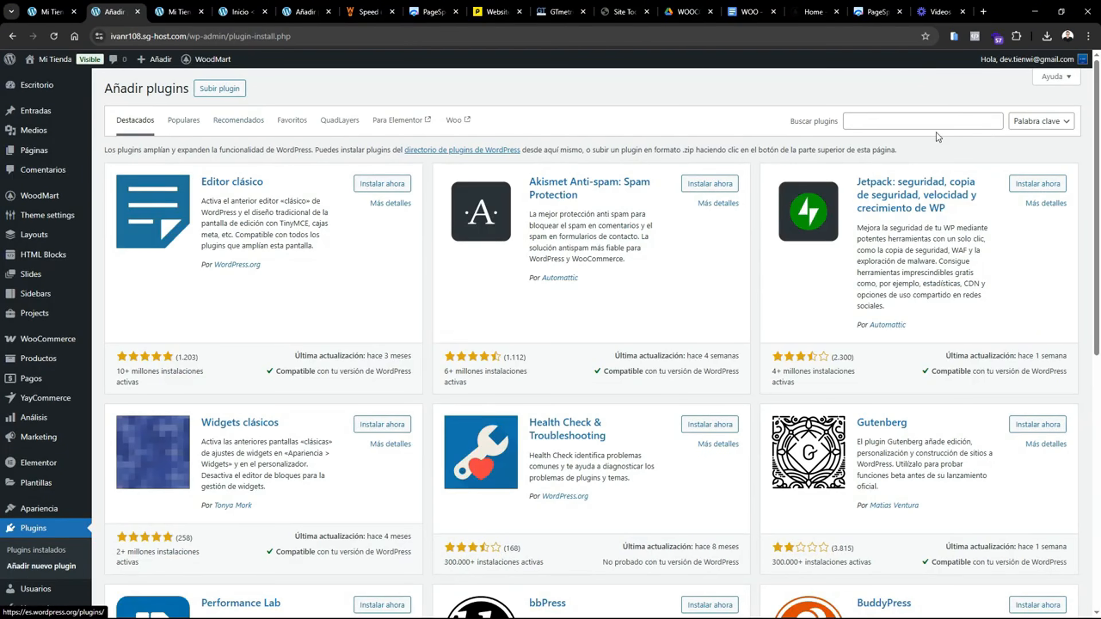
left_click(912, 126)
type("sim")
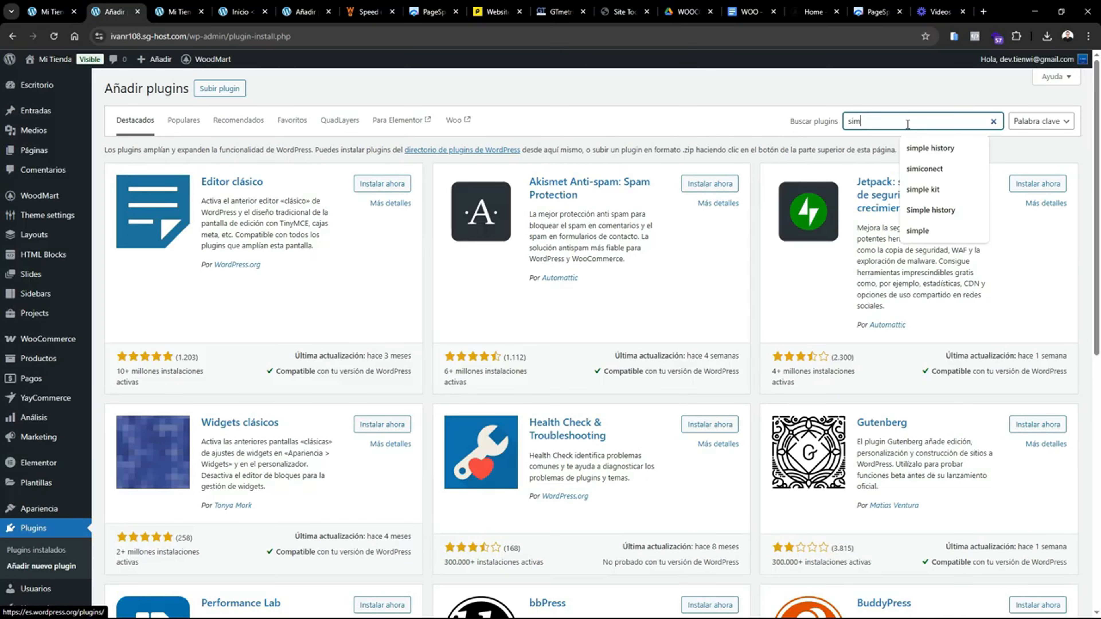
type("ple history")
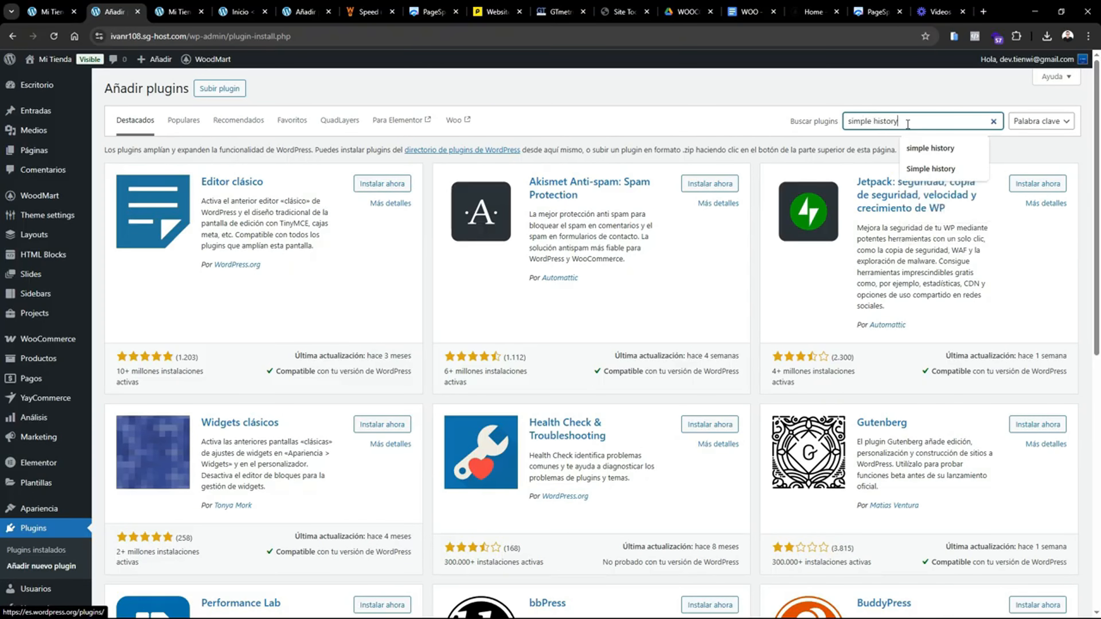
left_click(924, 148)
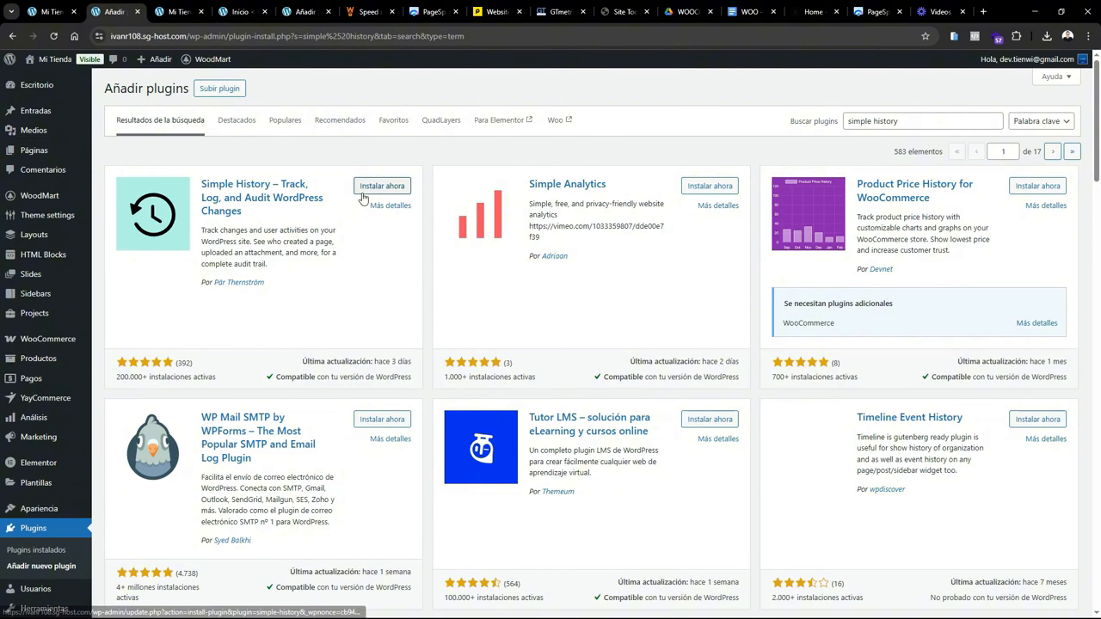
left_click(380, 190)
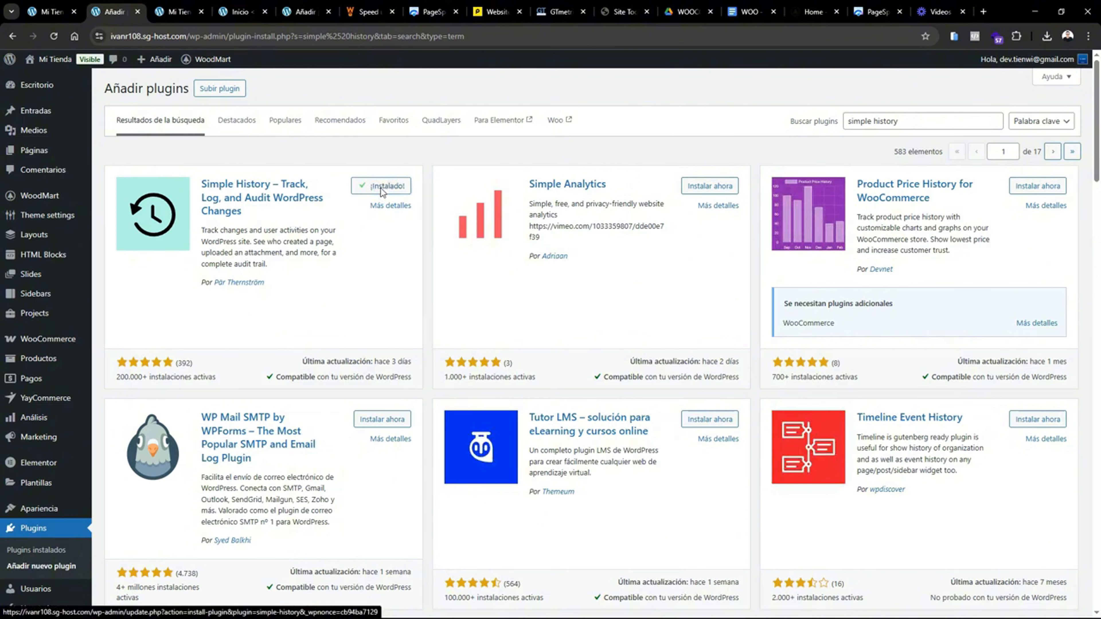
left_click(380, 188)
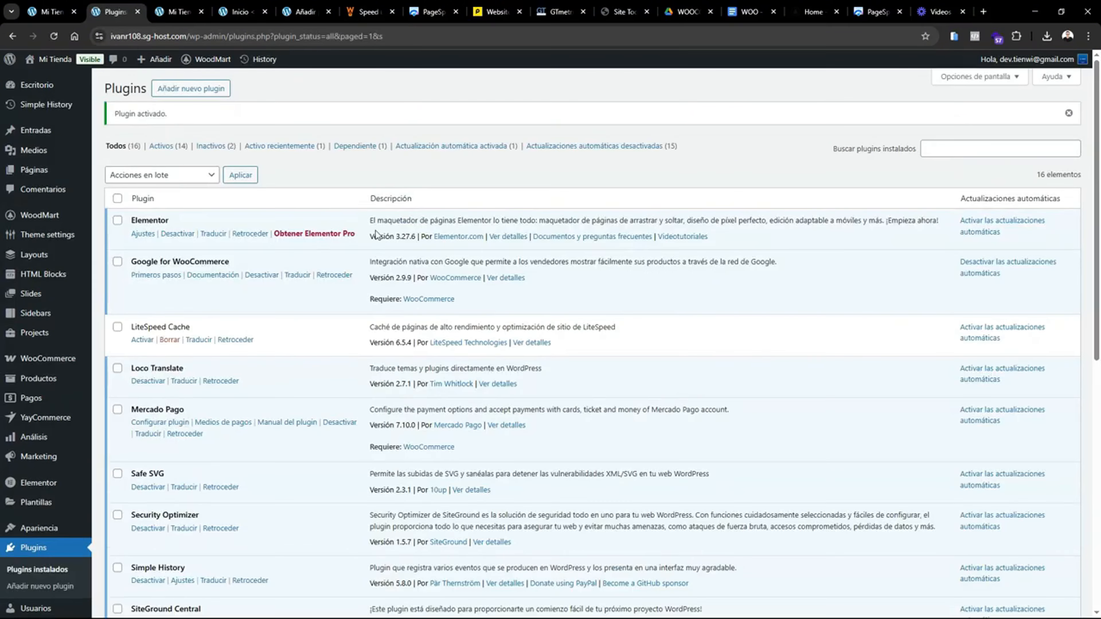
- Look through the installed plugins and view the versions Elementor can be rolled back to
scroll(1098, 136, "down", 2)
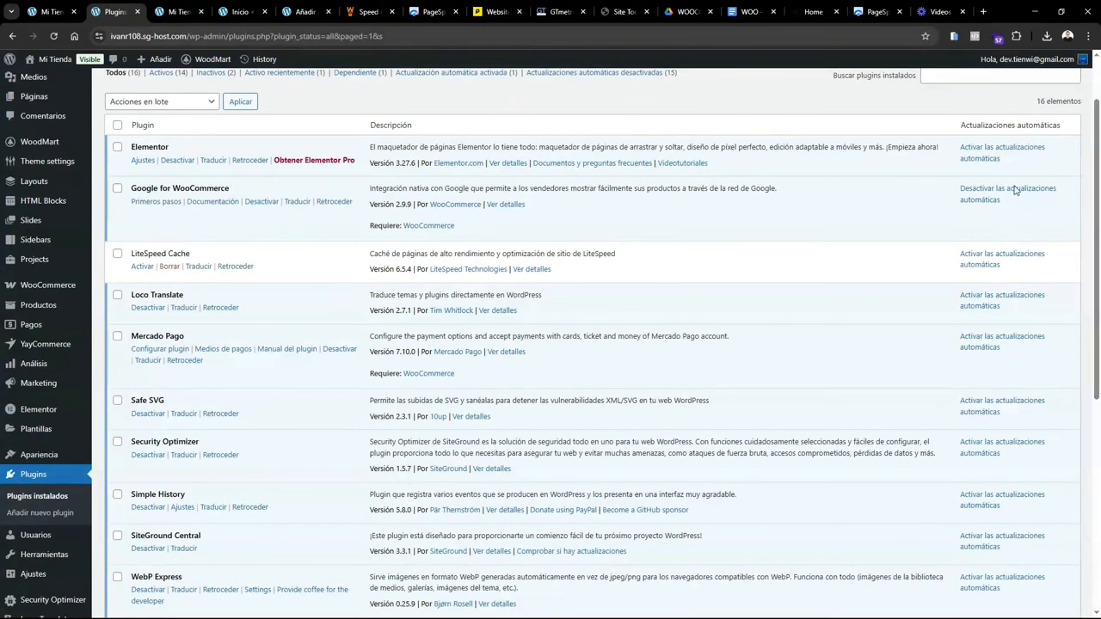
scroll(770, 251, "down", 4)
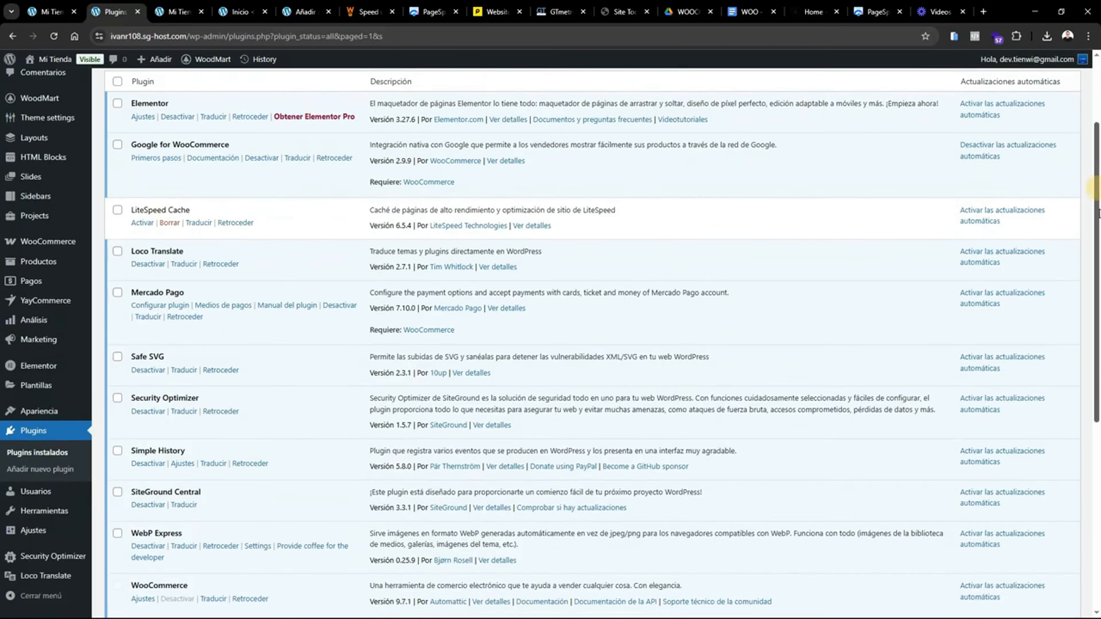
scroll(771, 251, "up", 4)
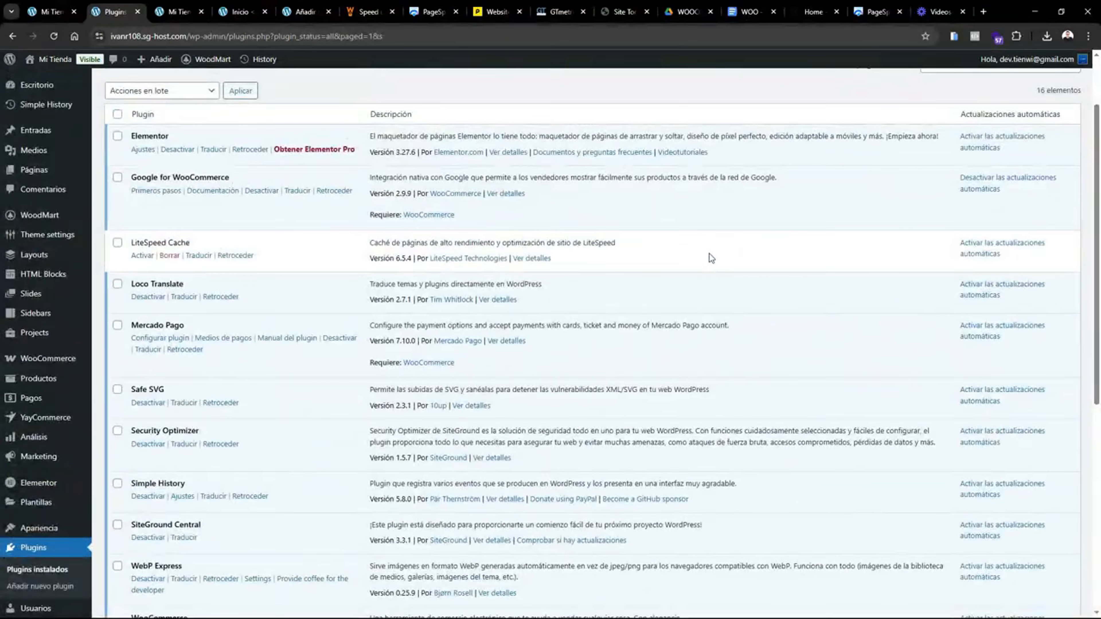
left_click_drag(1096, 169, 1097, 369)
scroll(607, 304, "up", 15)
left_click(246, 238)
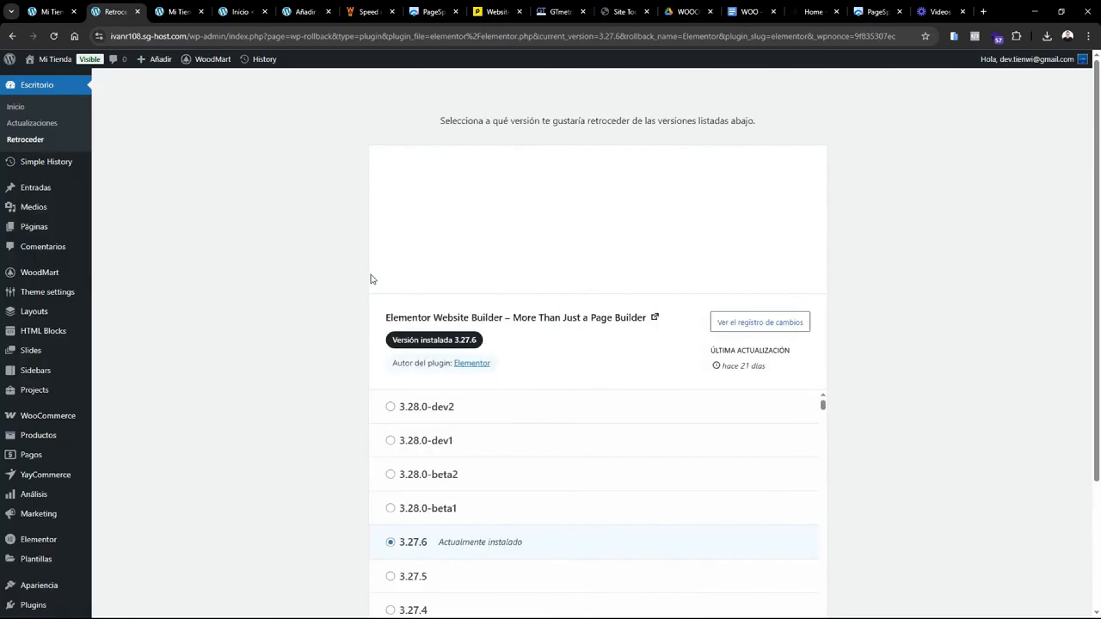
scroll(1089, 345, "down", 3)
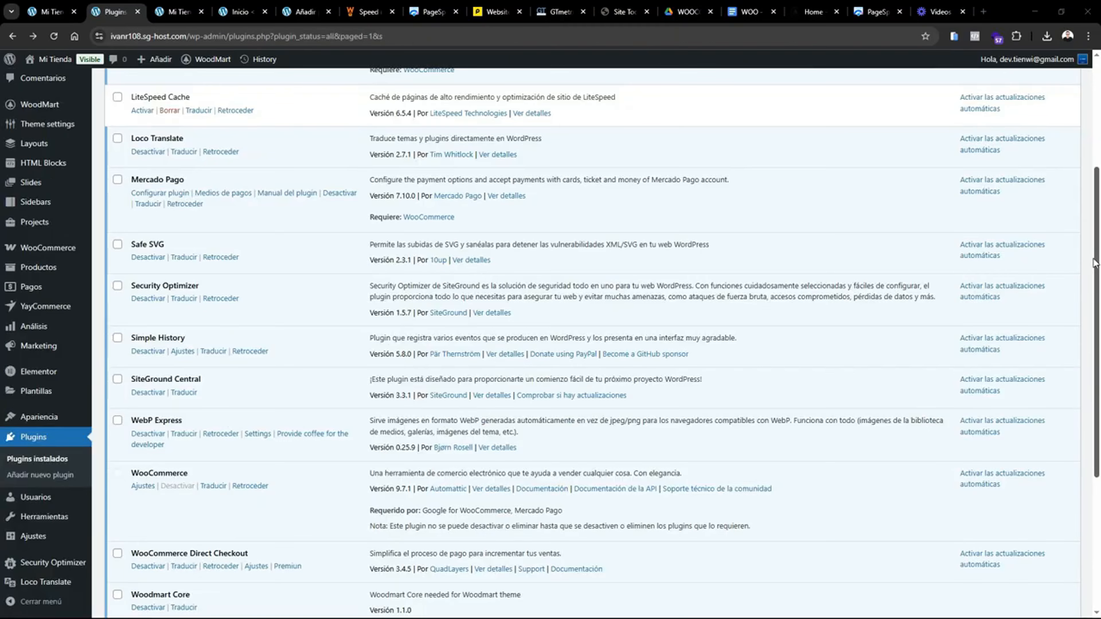
- Open Elementor's element manager and scan how often each element is used on the site
left_click_drag(1095, 262, 1093, 238)
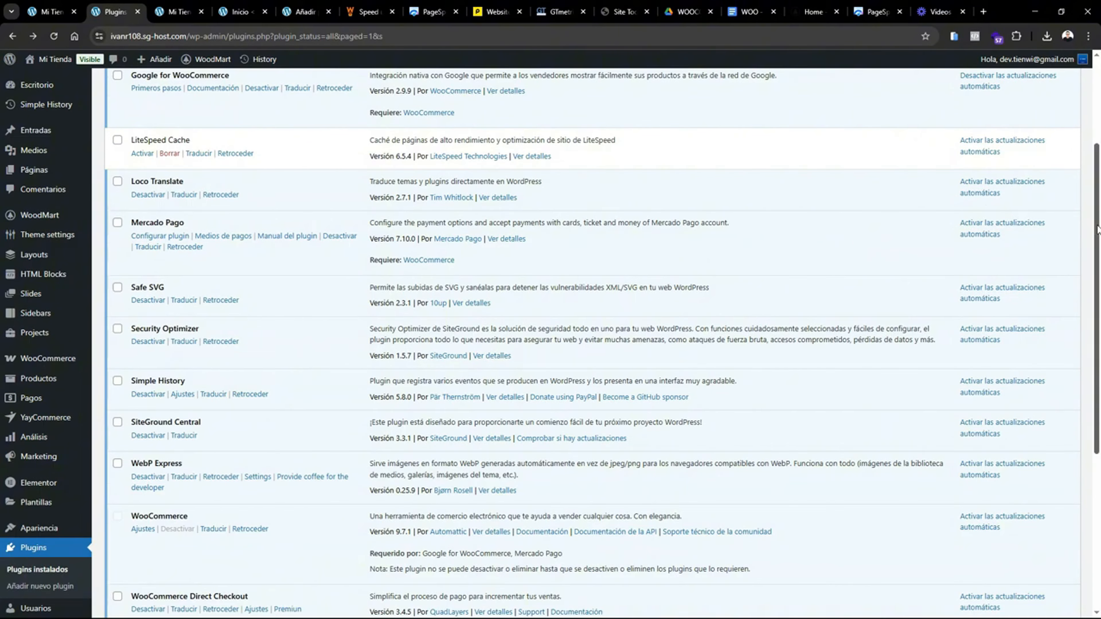
scroll(1097, 230, "down", 1)
mouse_move(45, 415)
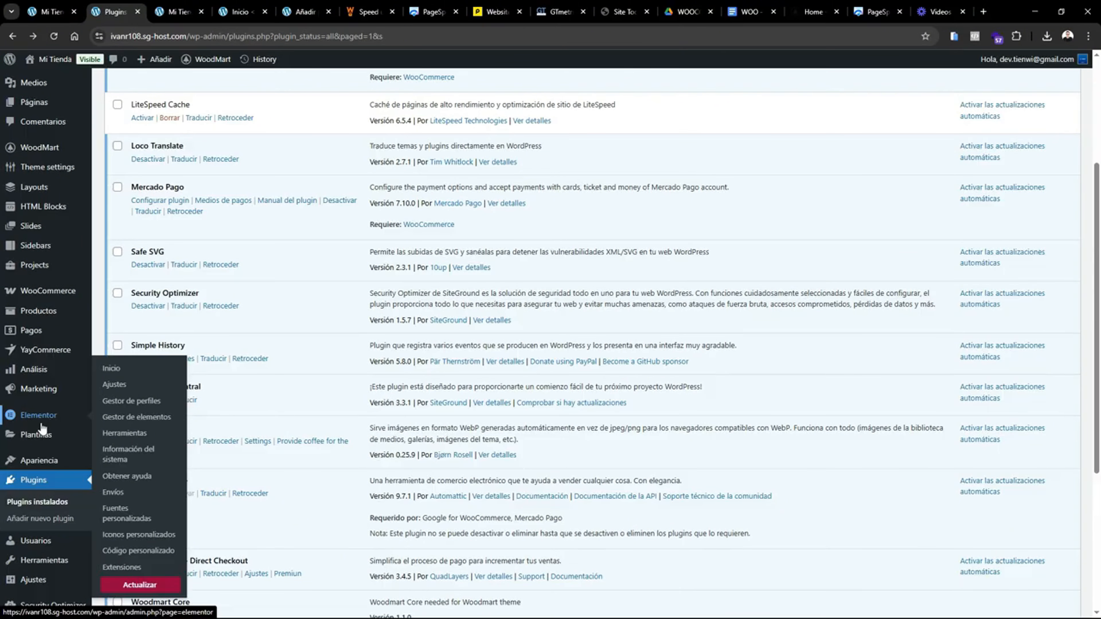
left_click(138, 416)
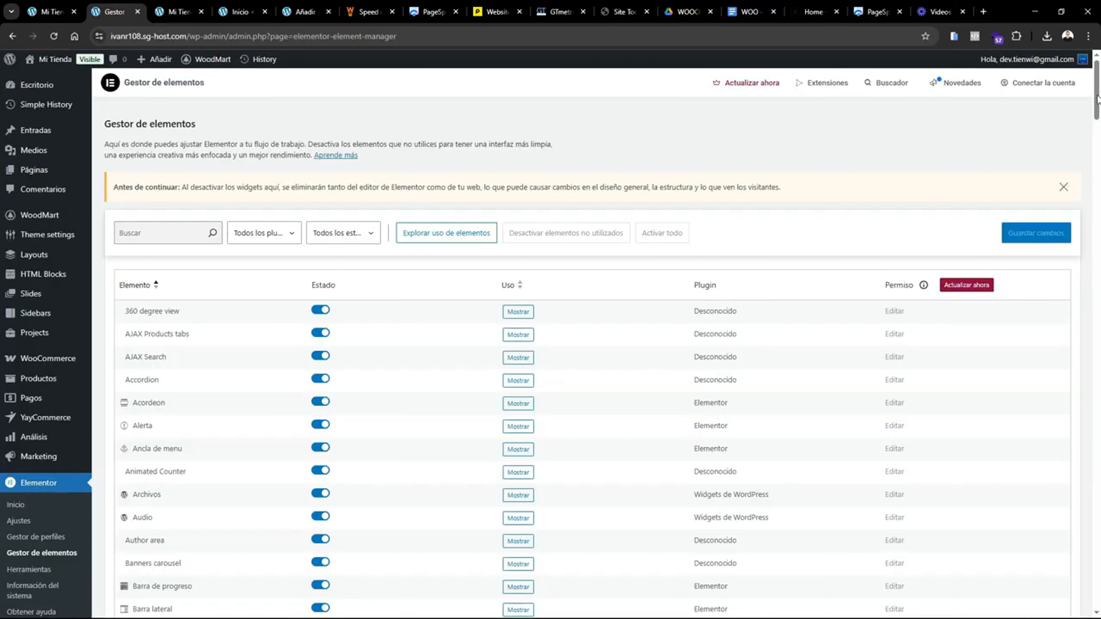
left_click_drag(1097, 102, 1096, 74)
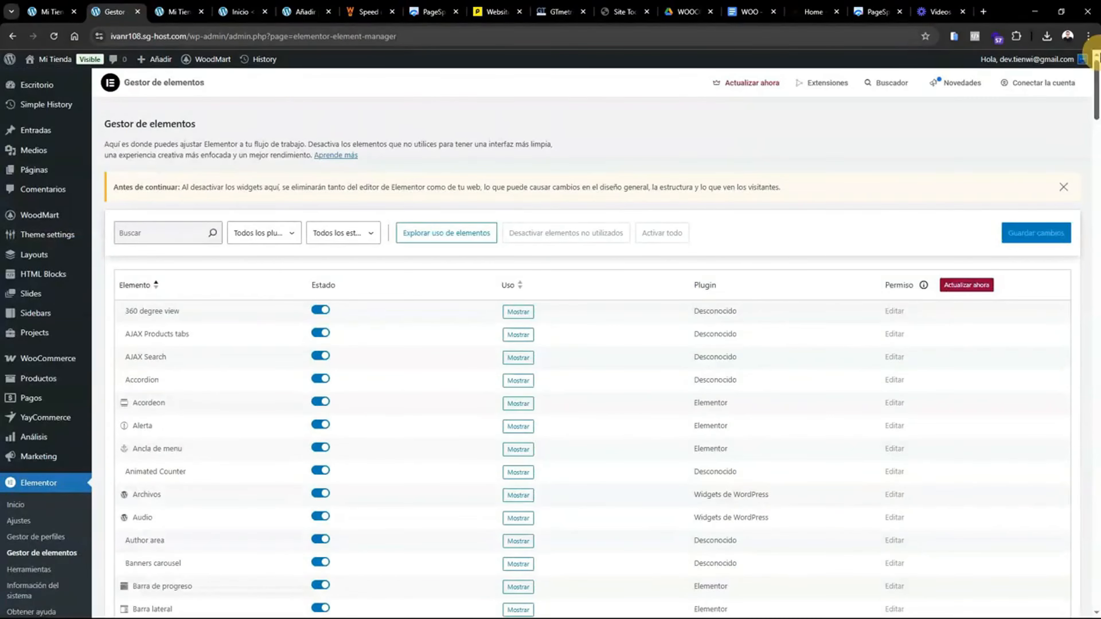
left_click(438, 234)
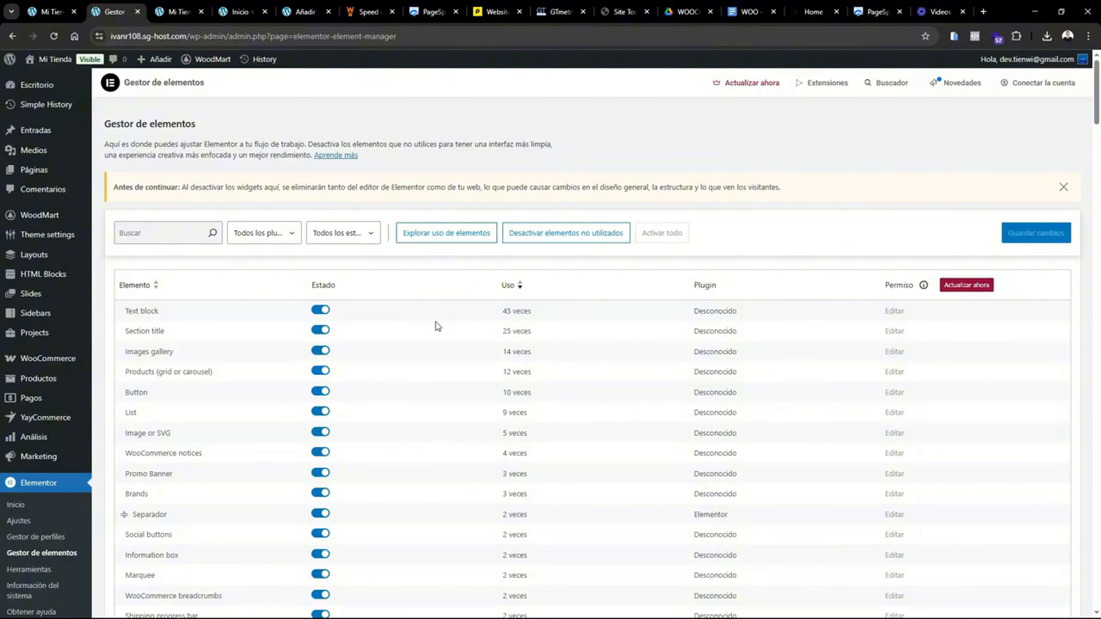
- Deactivate all unused Elementor elements, save the changes and check the element list
left_click_drag(1098, 84, 1027, 99)
left_click(547, 239)
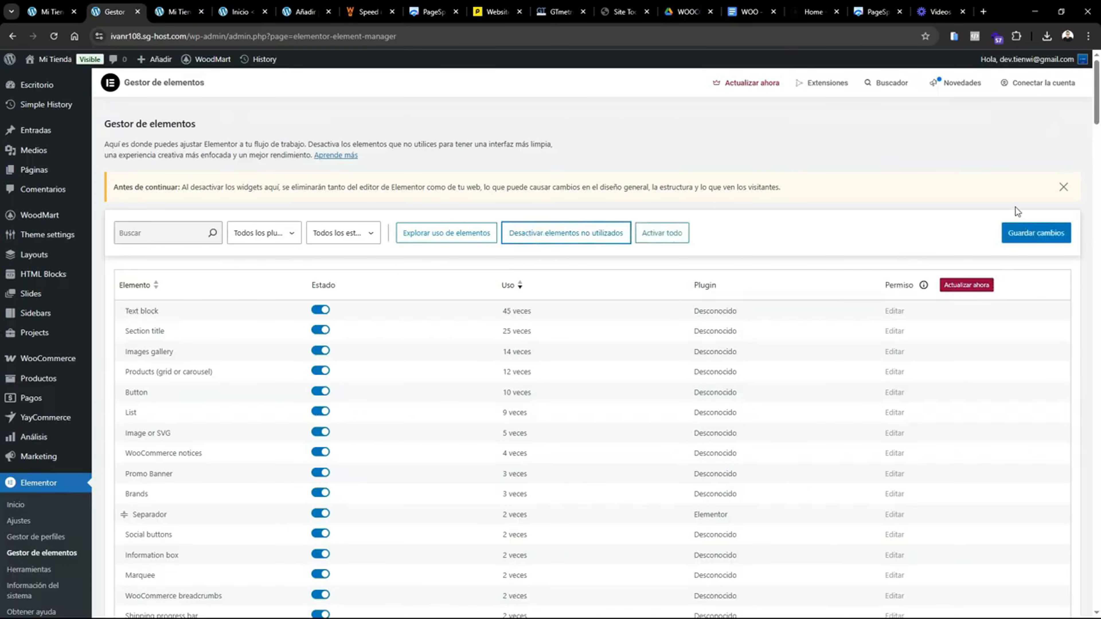
left_click(1034, 235)
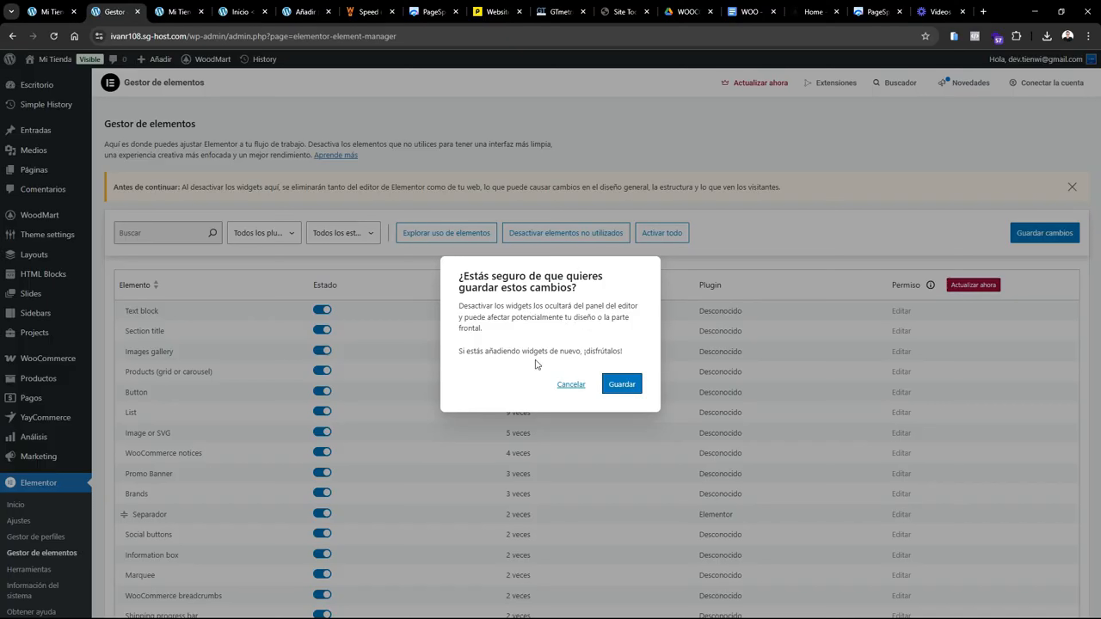
left_click(622, 386)
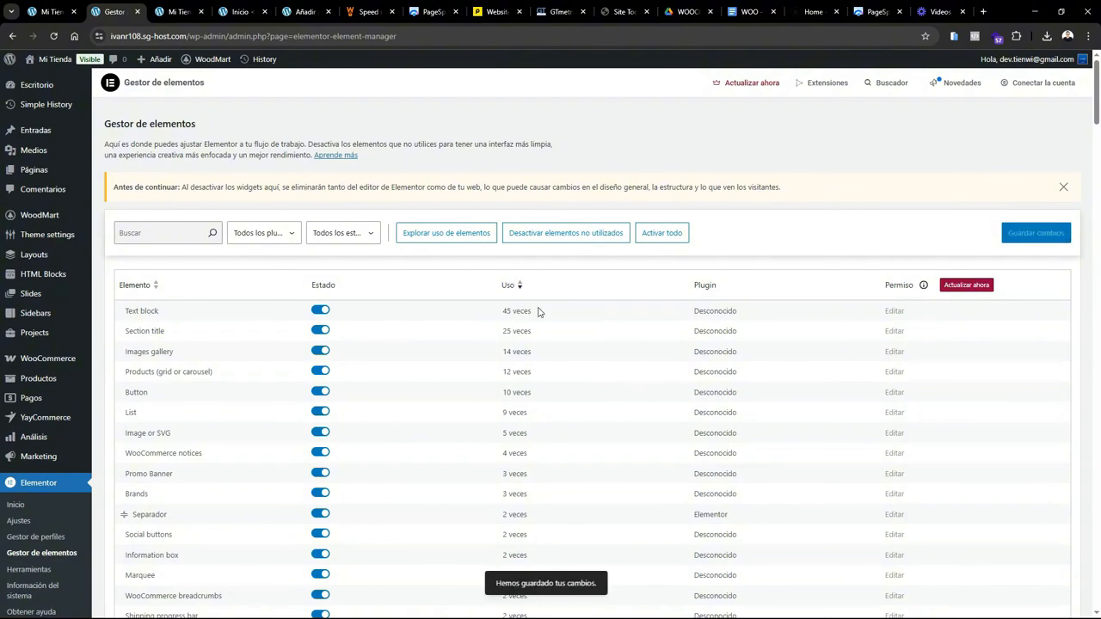
mouse_move(1097, 108)
left_mouse_down()
mouse_move(1096, 578)
mouse_move(1097, 108)
left_mouse_up()
left_click_drag(1096, 130, 1097, 193)
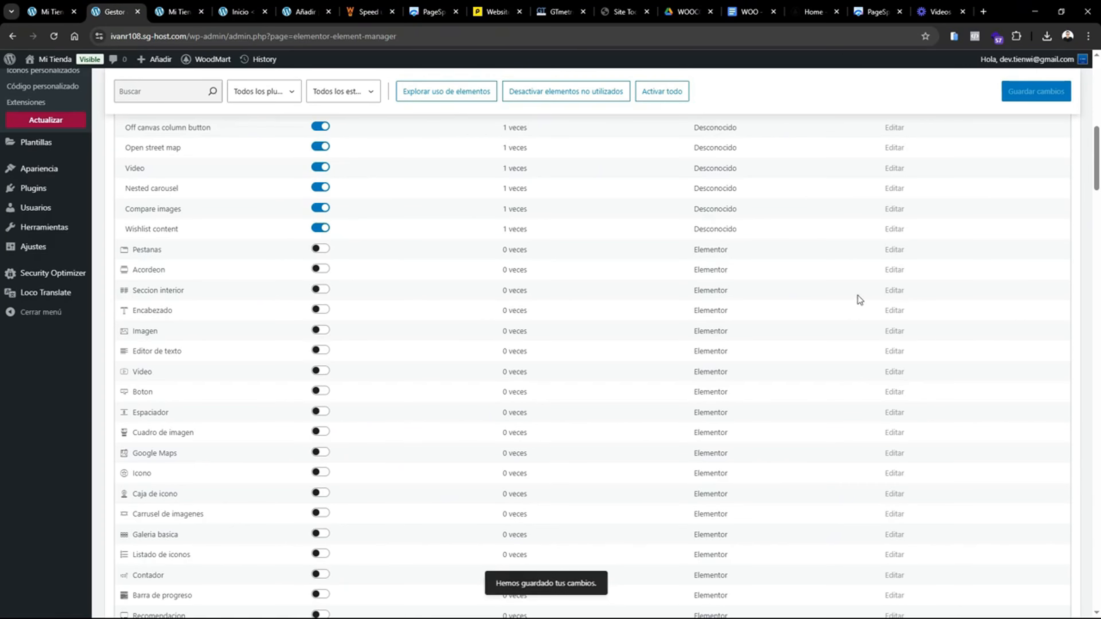
left_click_drag(1097, 146, 1096, 43)
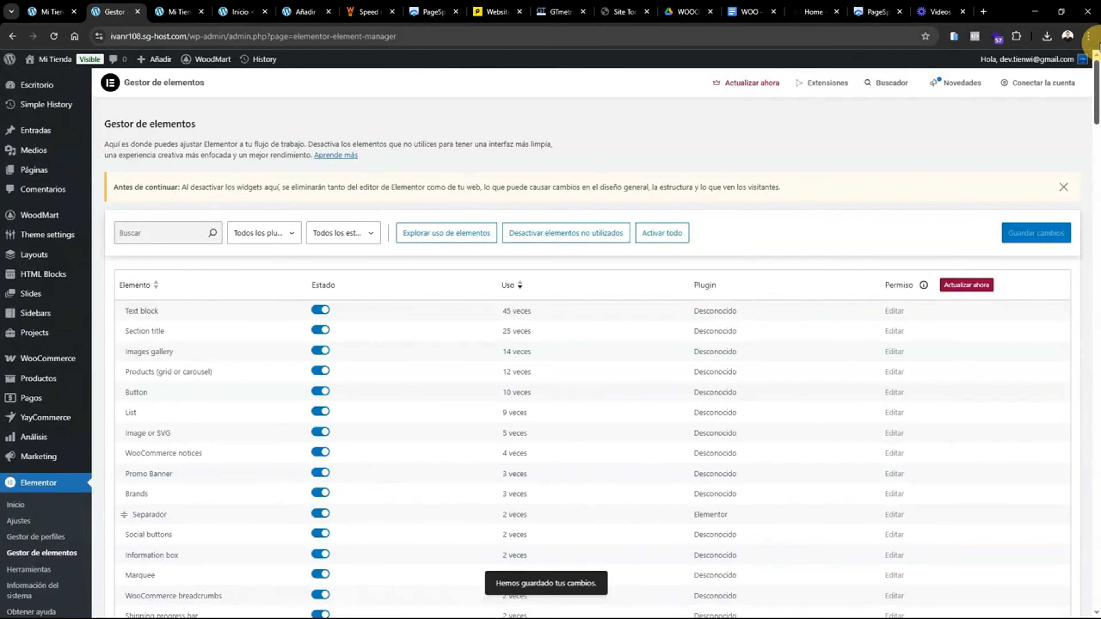
left_click(430, 13)
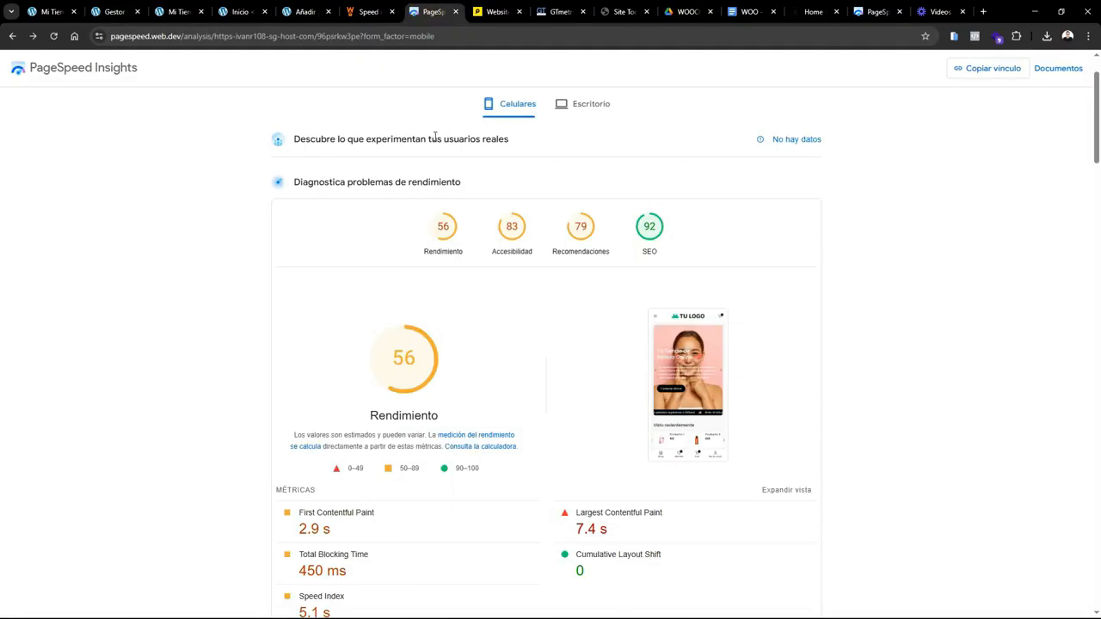
scroll(512, 155, "up", 2)
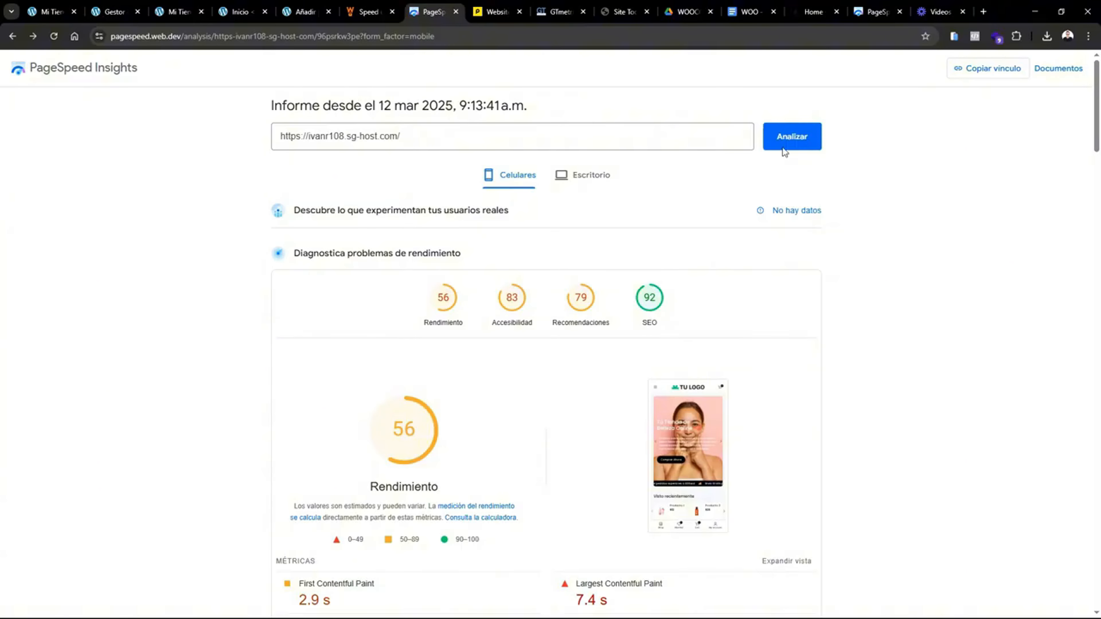
left_click(794, 138)
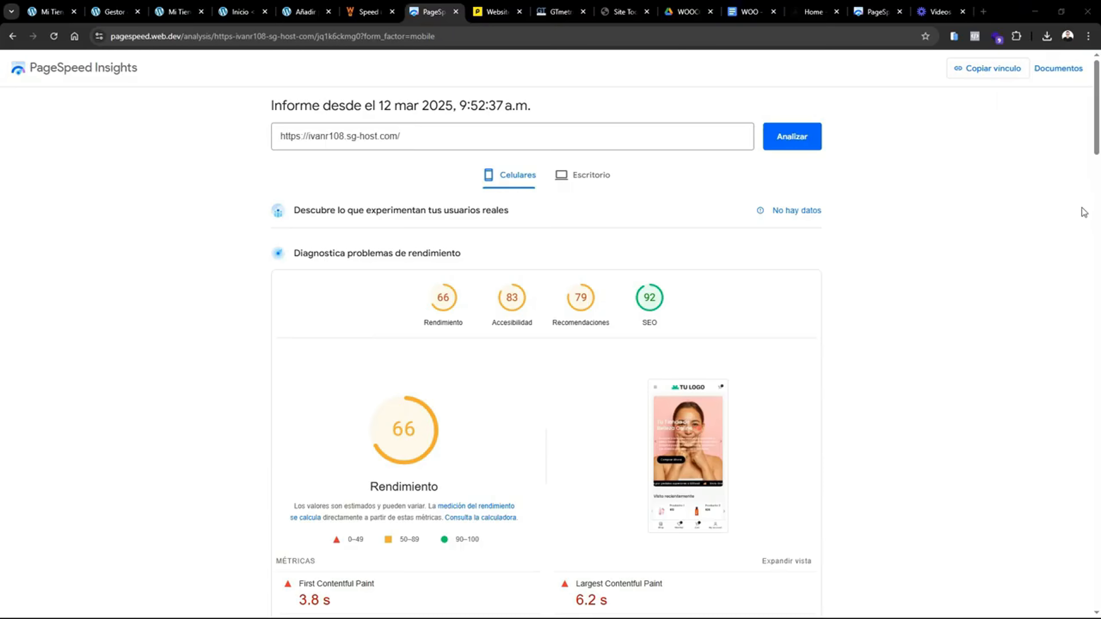
mouse_move(1098, 137)
left_mouse_down()
mouse_move(1097, 192)
mouse_move(1088, 131)
left_mouse_up()
left_click(561, 176)
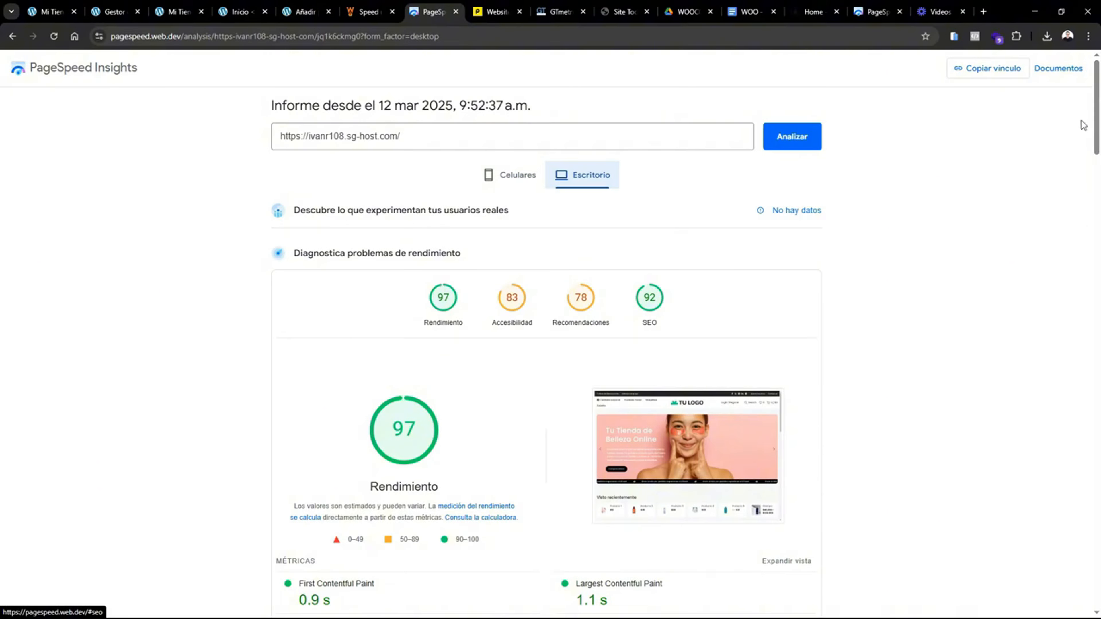
- Examine the desktop performance scores and metrics in the PageSpeed report, and show the mobile results
left_click_drag(1097, 118, 1098, 129)
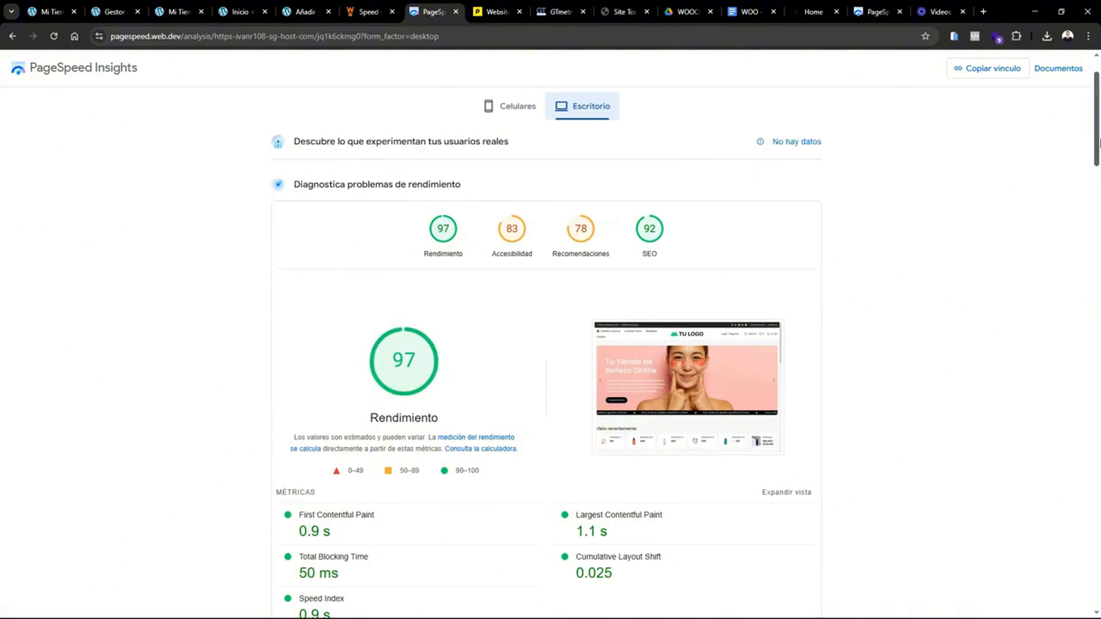
mouse_move(1098, 138)
left_mouse_down()
mouse_move(1096, 266)
mouse_move(1097, 121)
left_mouse_up()
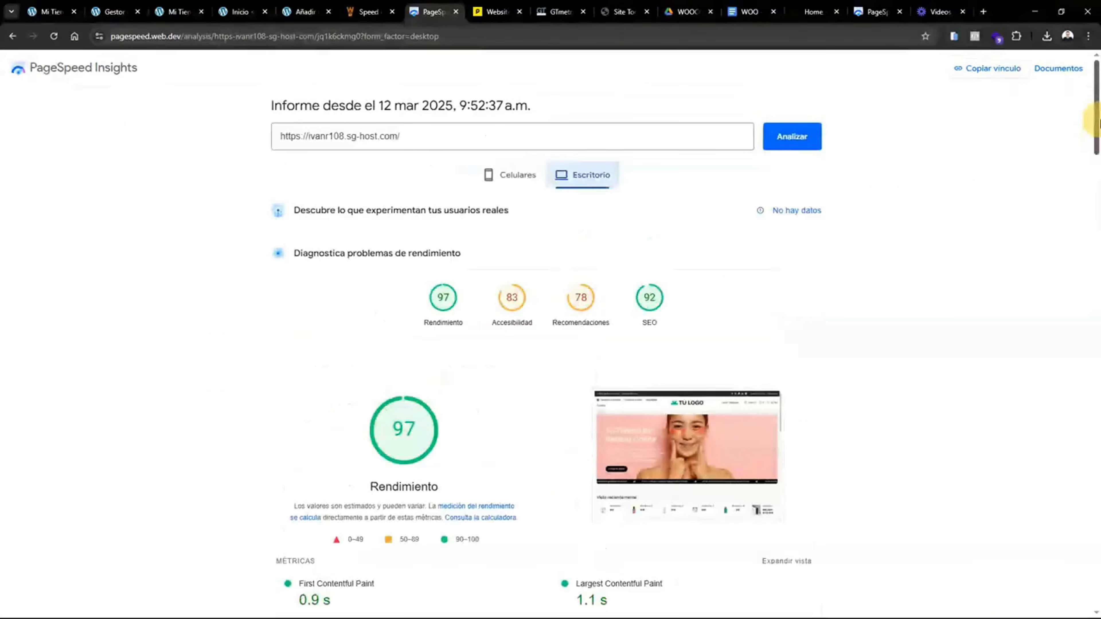
left_click(535, 185)
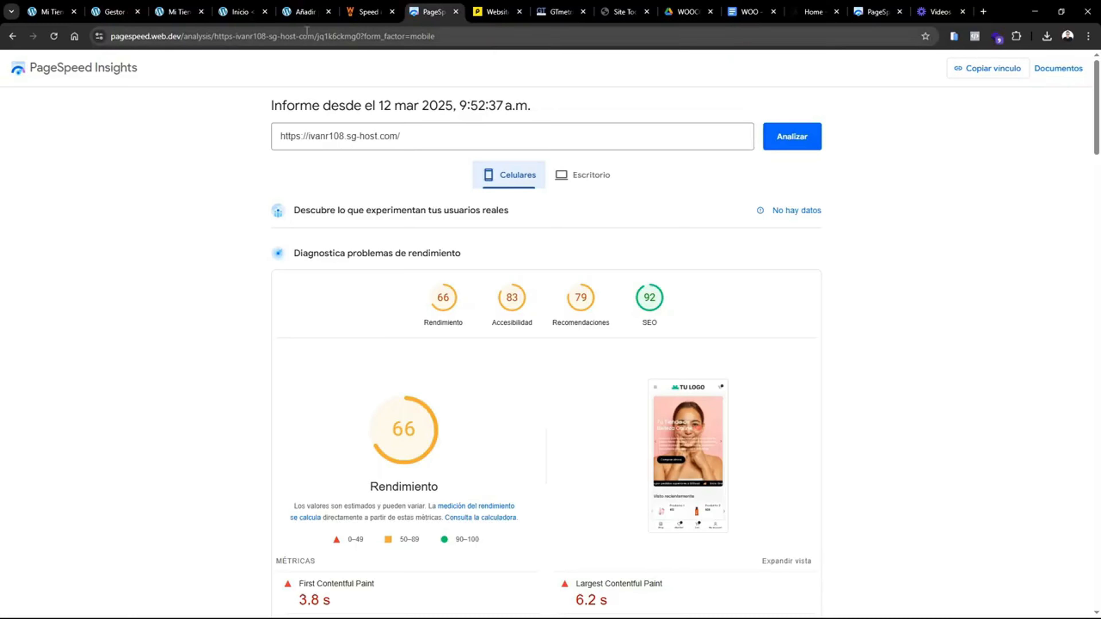
- Switch to the WordPress plugin search to view LiteSpeed Cache, and view the license pricing on the WP Rocket site
left_click(293, 18)
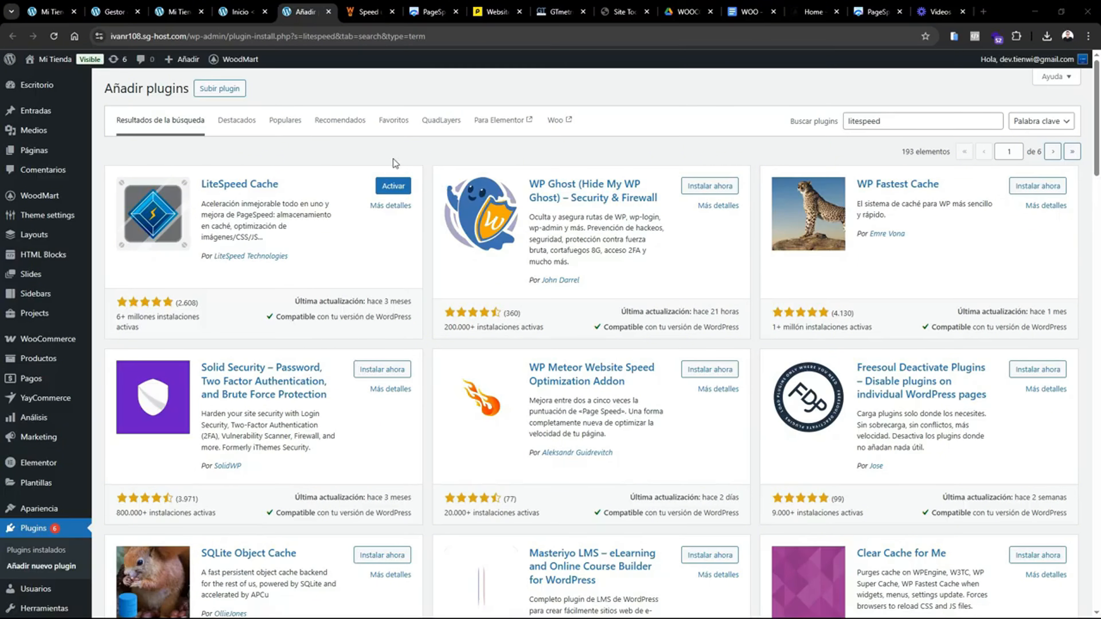
left_click_drag(282, 185, 187, 185)
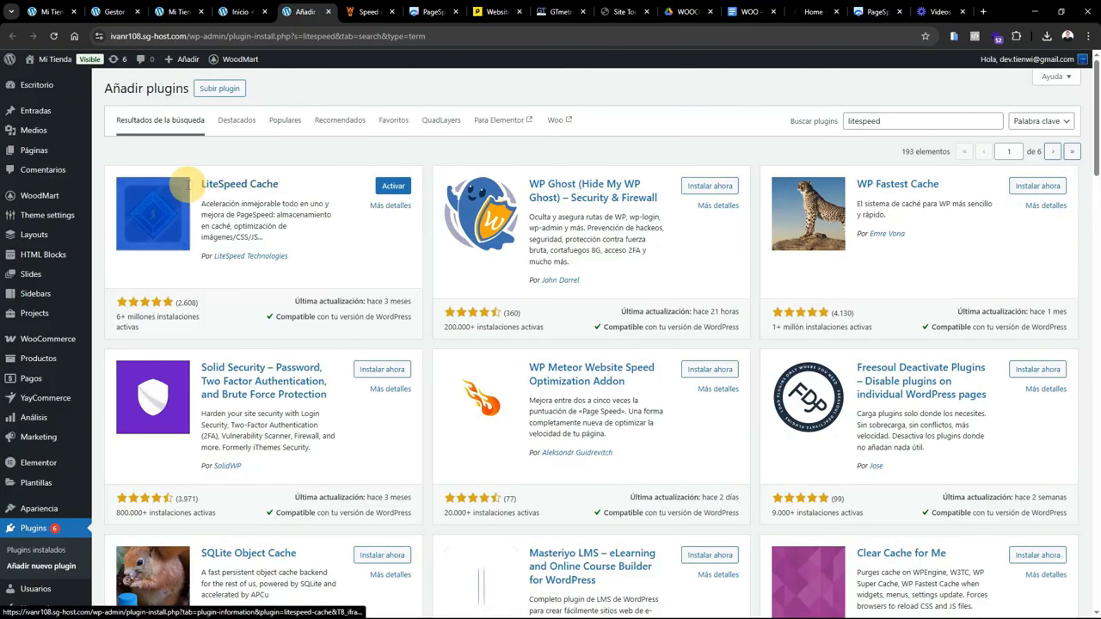
left_click(264, 168)
left_click(369, 12)
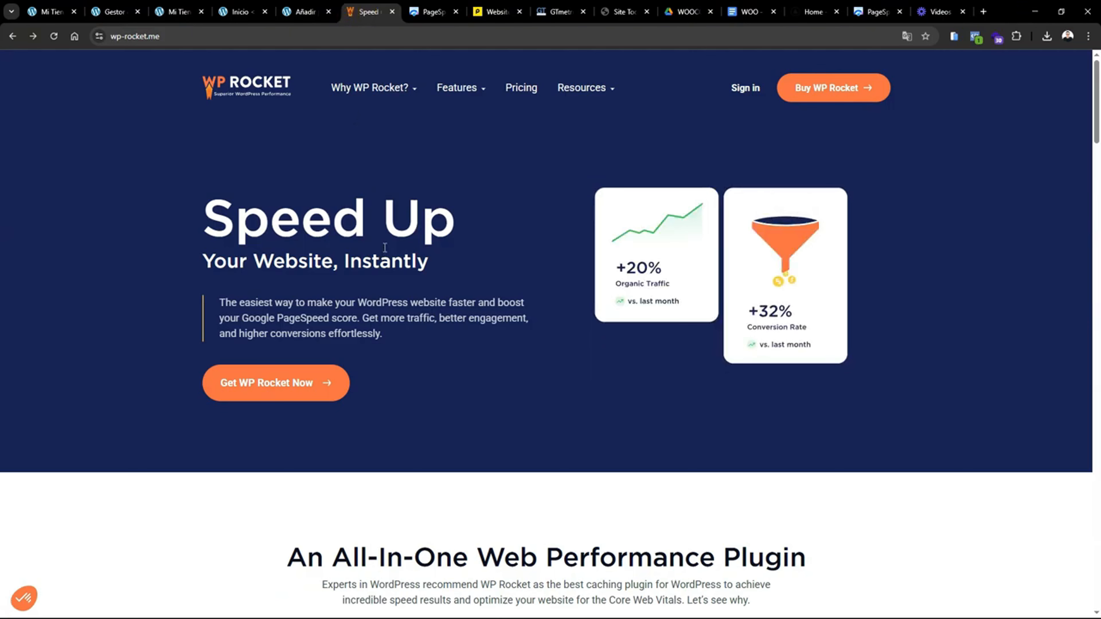
left_click(521, 88)
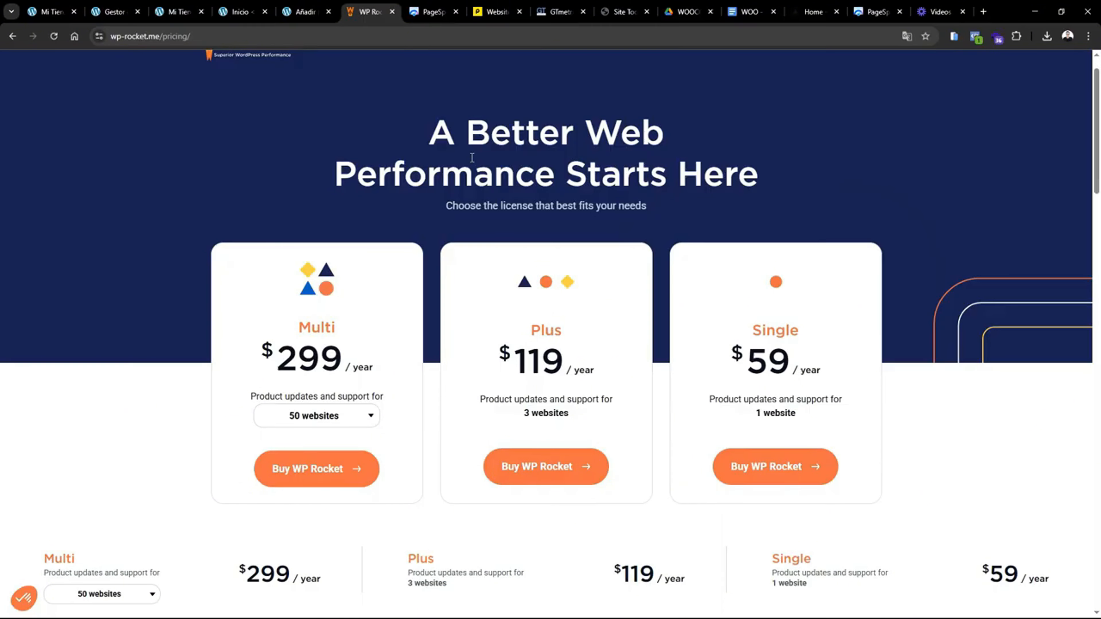
- Return to the WordPress plugin search results and activate the LiteSpeed Cache plugin
left_click(302, 13)
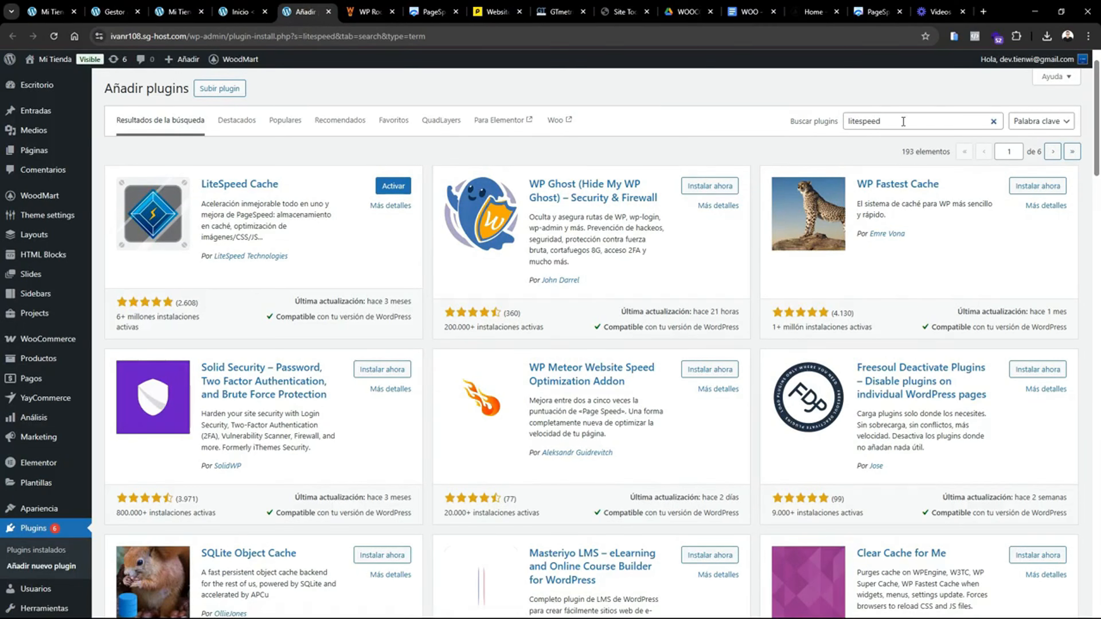
left_click_drag(910, 118, 773, 101)
left_click(799, 90)
left_click(773, 101)
left_click(392, 187)
- Open the cache settings of LiteSpeed Cache and look through the cache control options
mouse_move(291, 62)
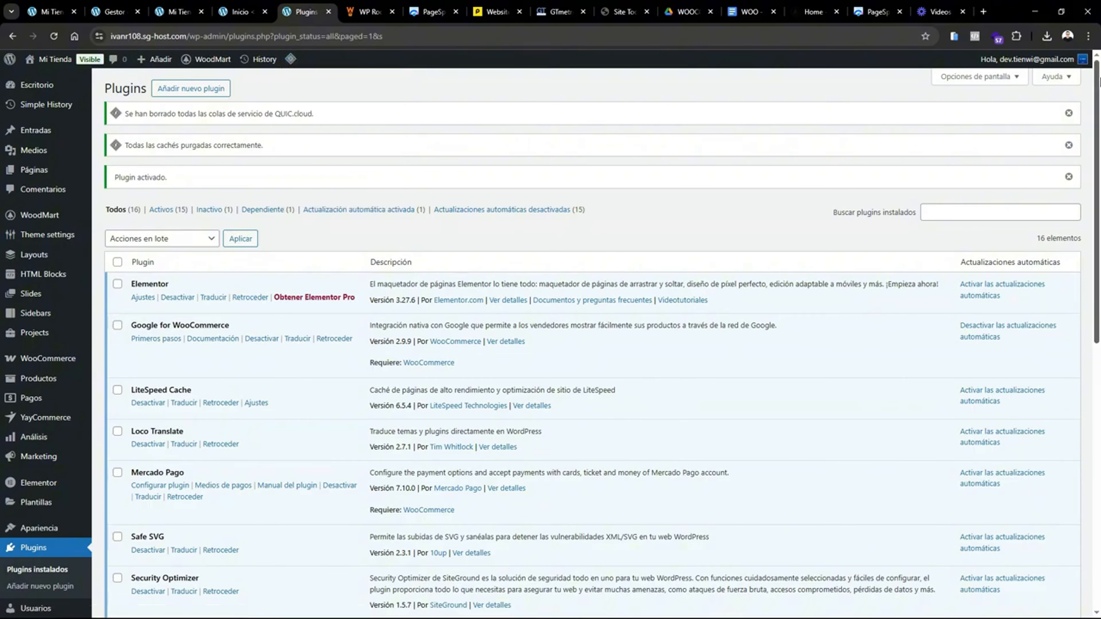
left_click_drag(1099, 83, 1097, 347)
left_click(257, 273)
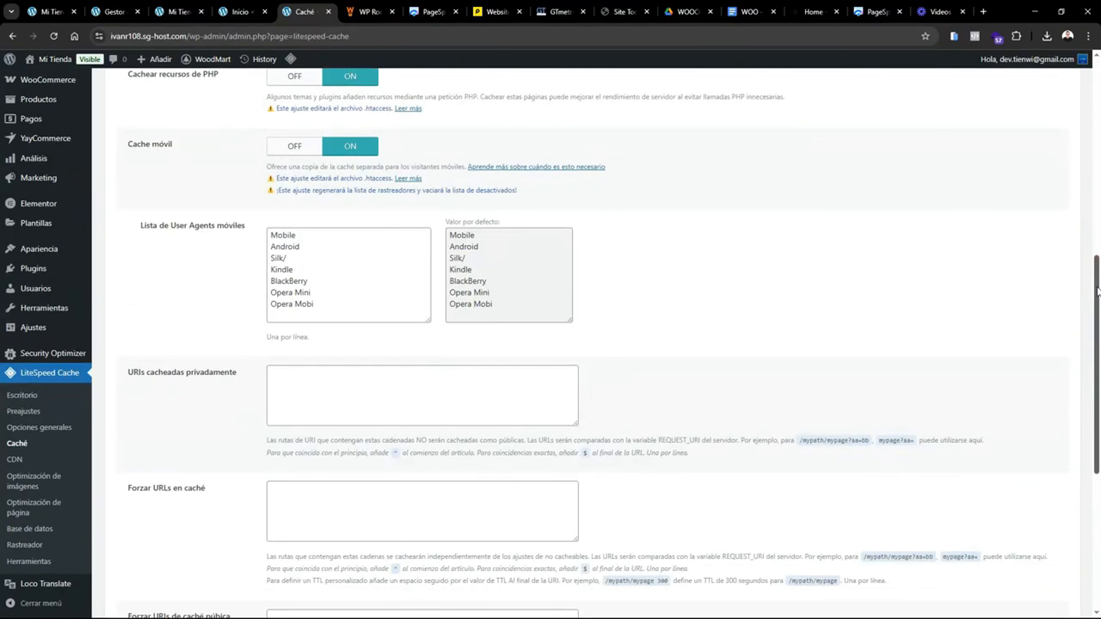
left_click_drag(1098, 292, 1097, 100)
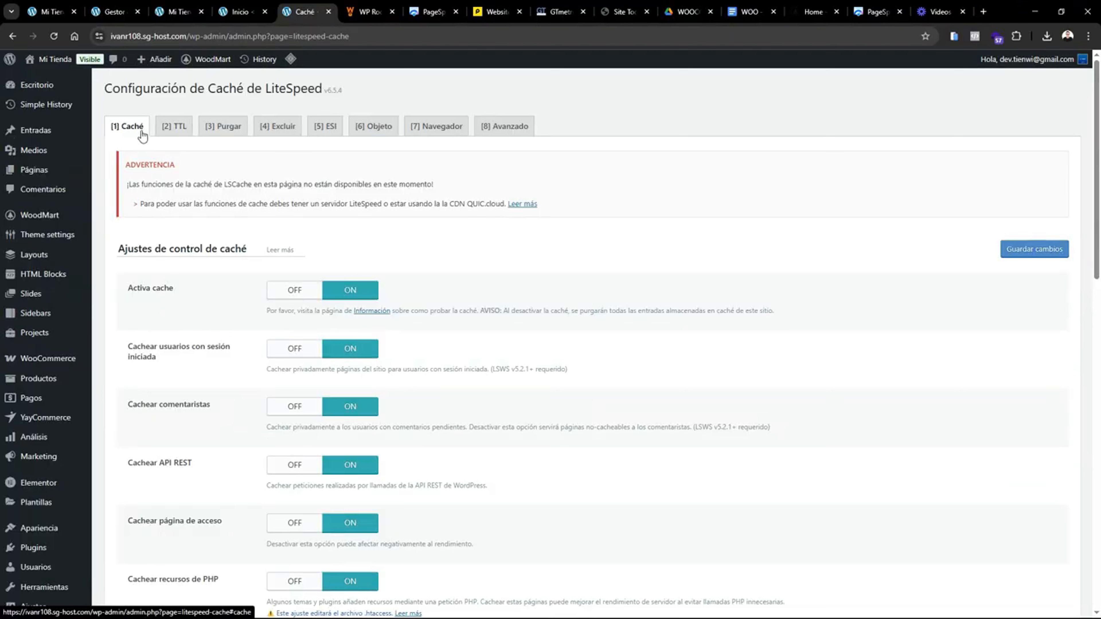
left_click_drag(1098, 100, 1088, 278)
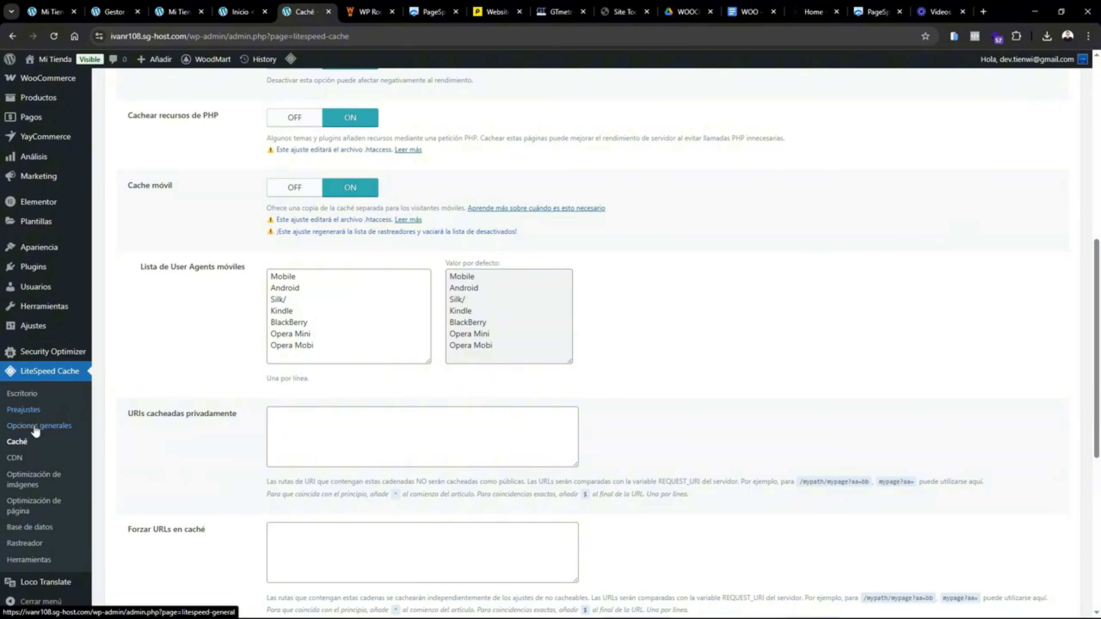
- Compare the standard presets of LiteSpeed Cache and apply the Básicos preset
left_click(23, 409)
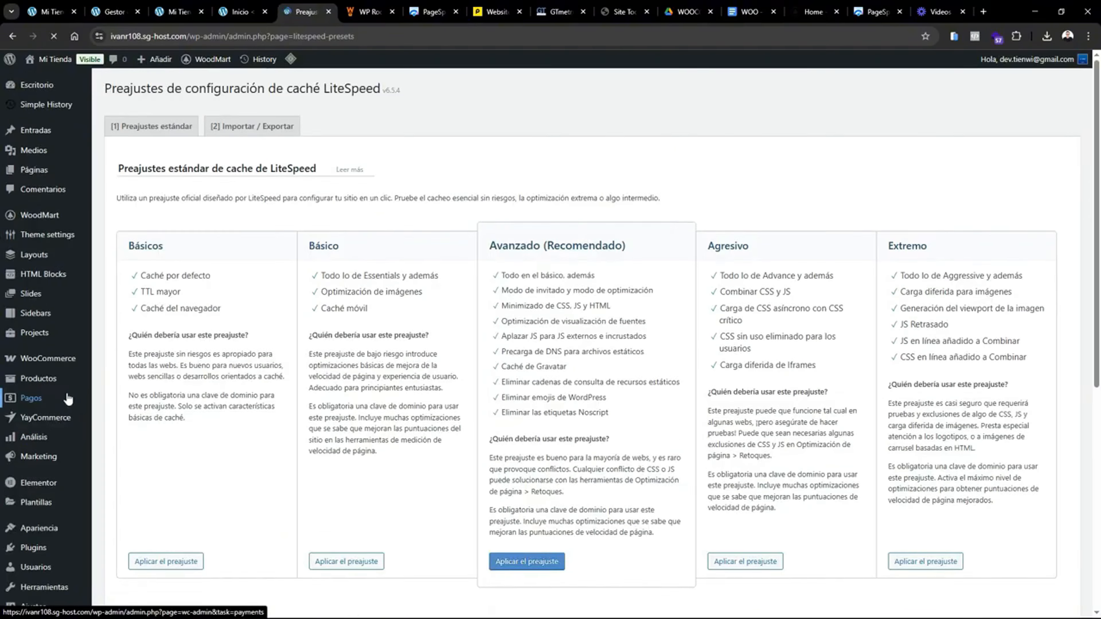
scroll(1003, 332, "down", 1)
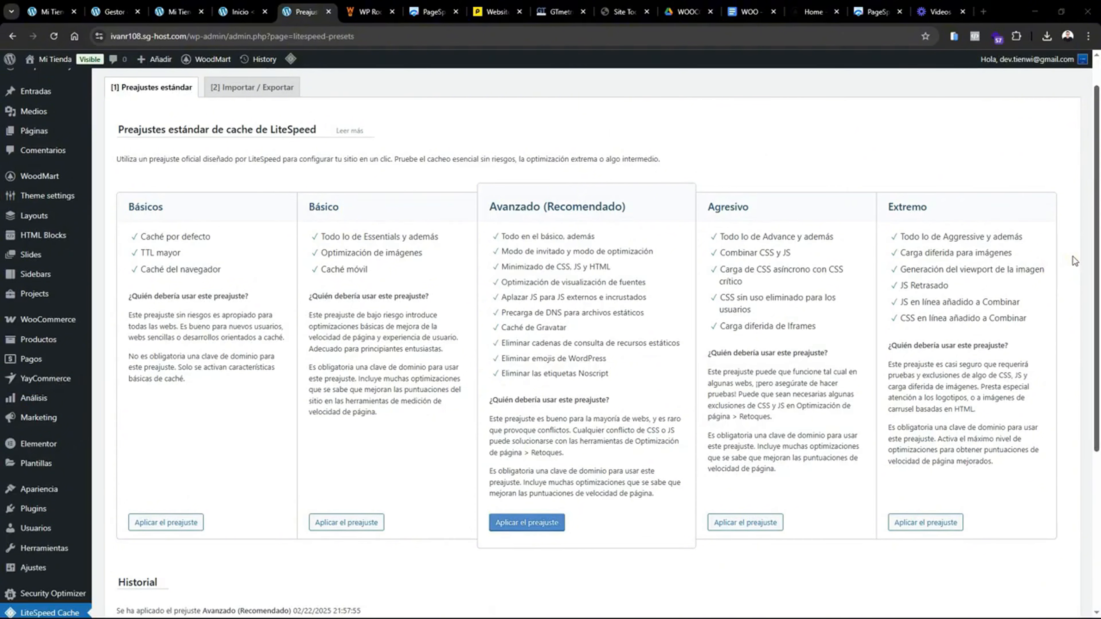
scroll(1099, 174, "up", 1)
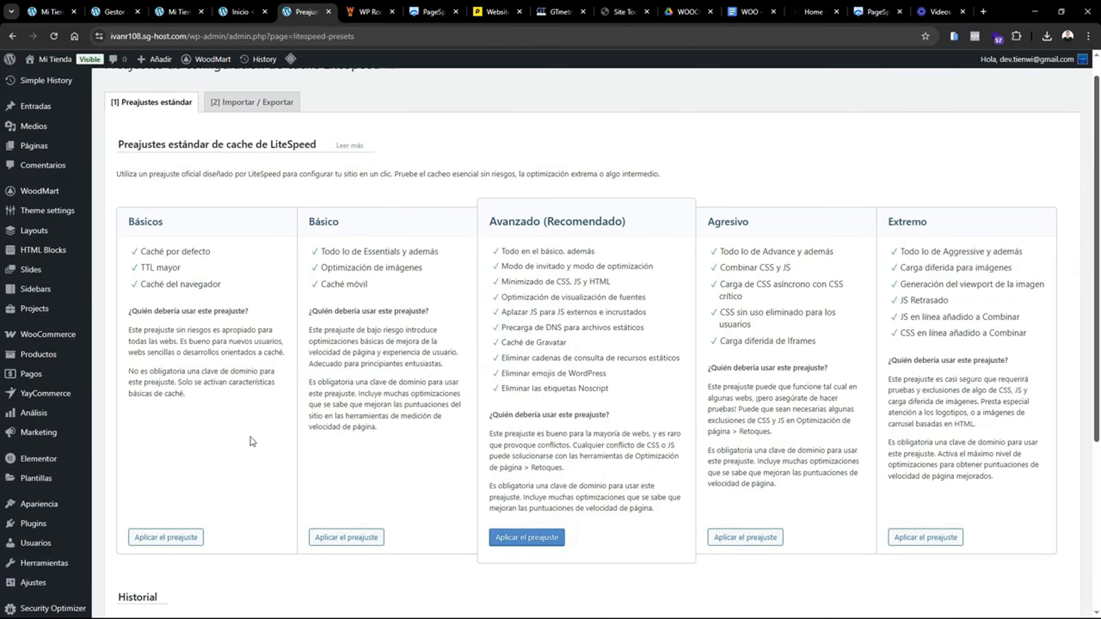
left_click_drag(128, 222, 152, 222)
left_click(924, 230)
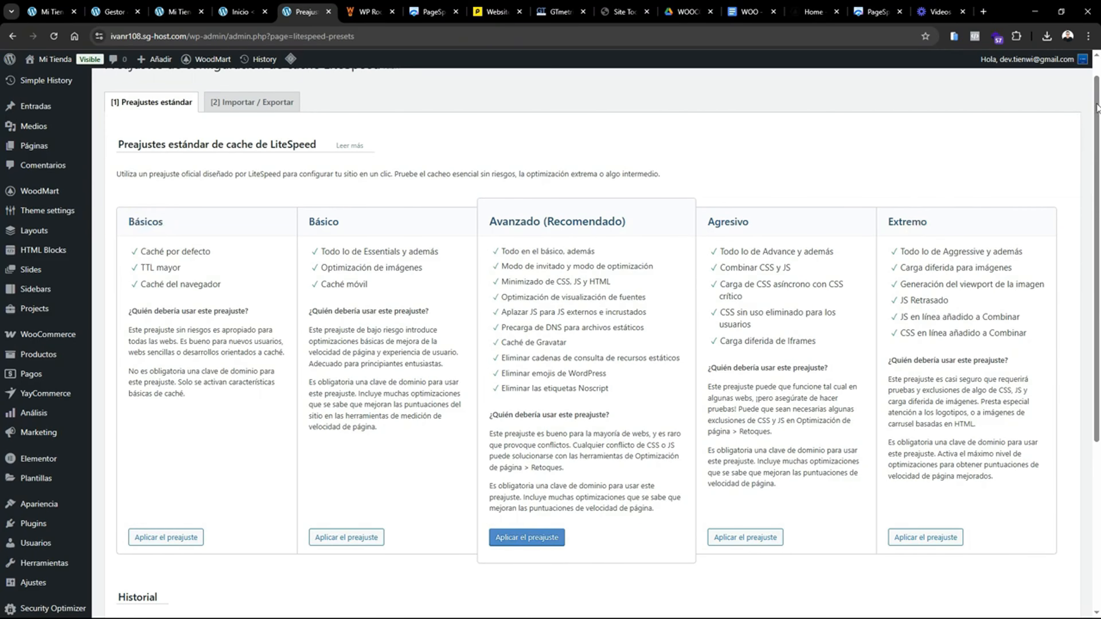
scroll(1098, 108, "down", 1)
scroll(1094, 138, "up", 1)
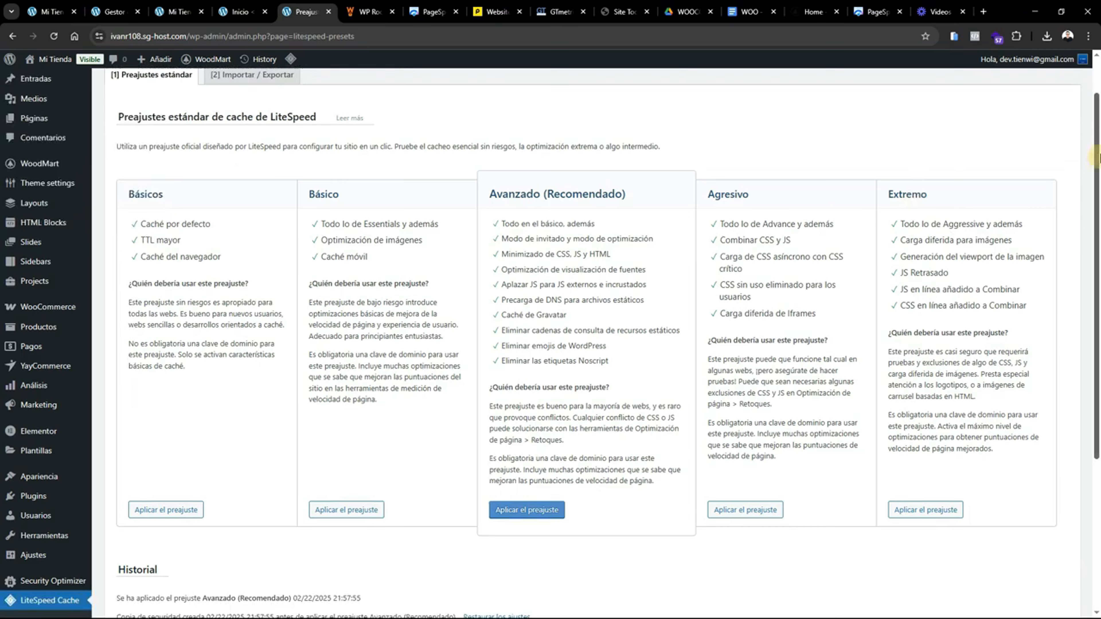
scroll(1080, 150, "down", 2)
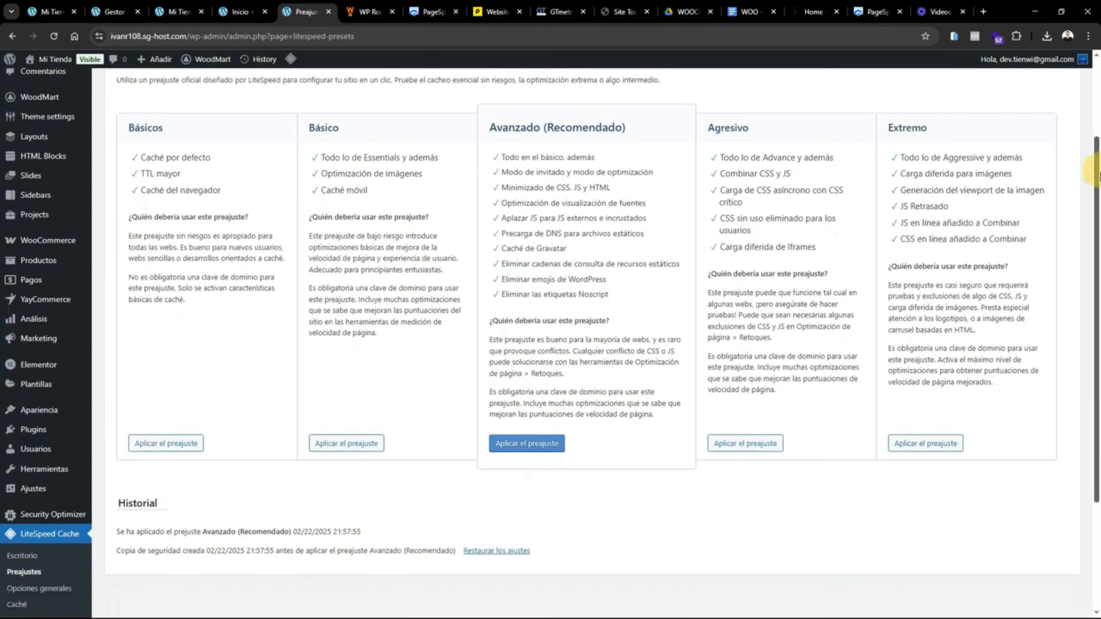
scroll(1099, 189, "up", 1)
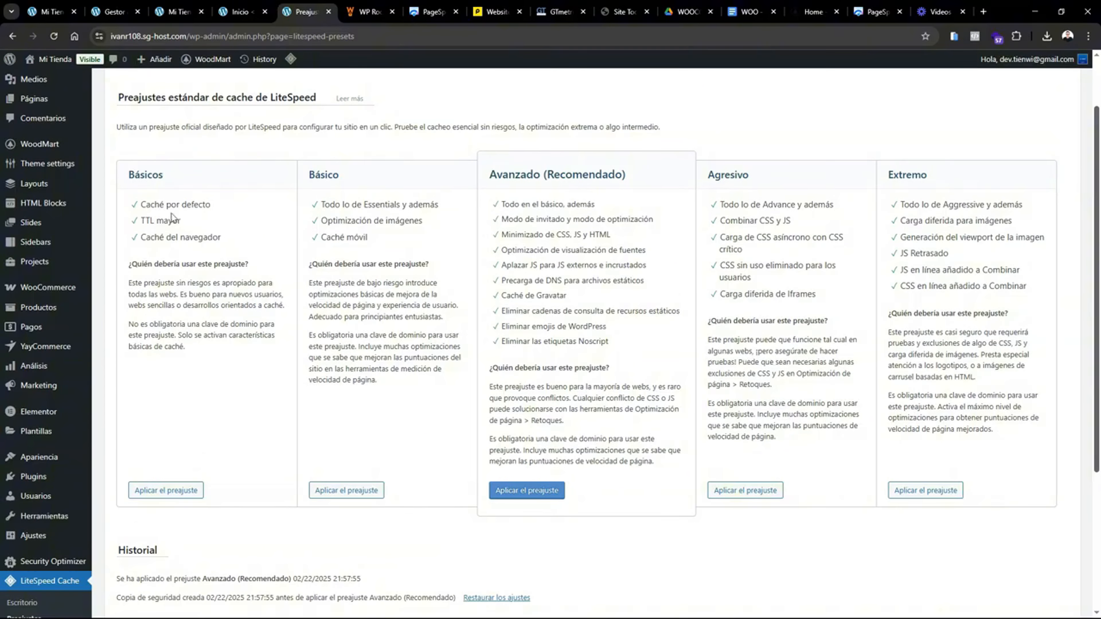
left_click(169, 495)
left_click(582, 132)
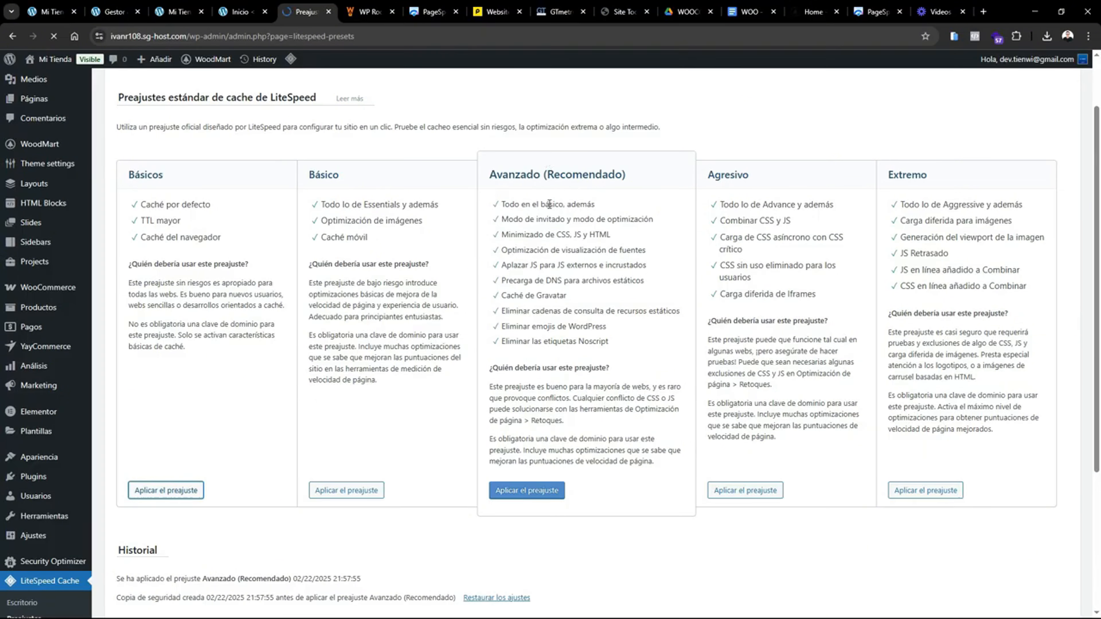
- Purge all LiteSpeed caches, and switch to SiteGround Site Tools to flush the dynamic cache of ivanr108.sg-host.com
mouse_move(290, 58)
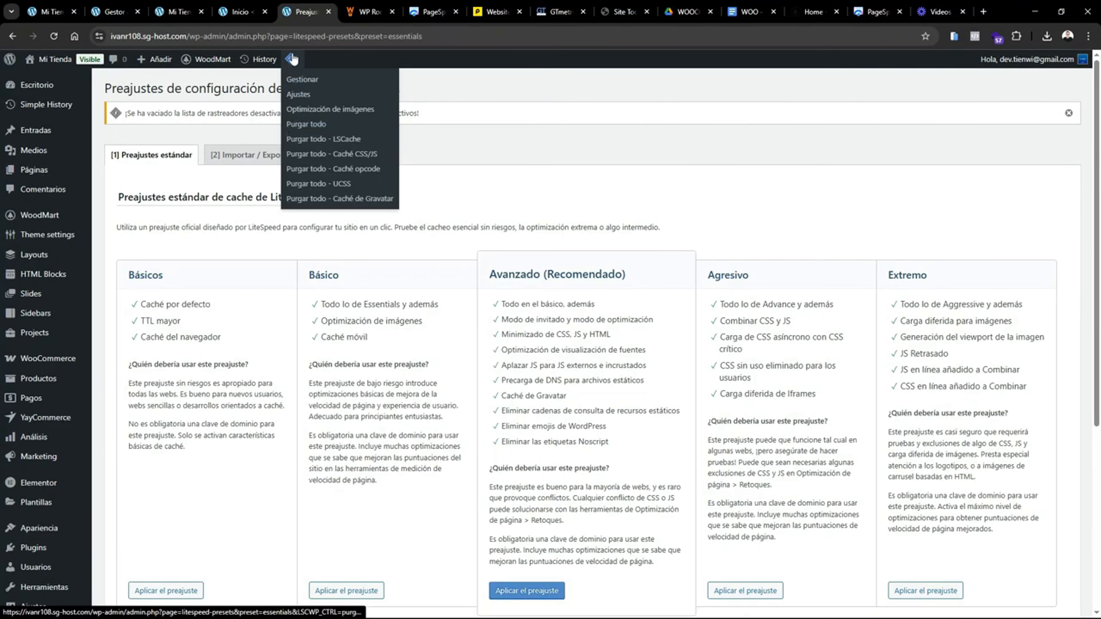
left_click(297, 125)
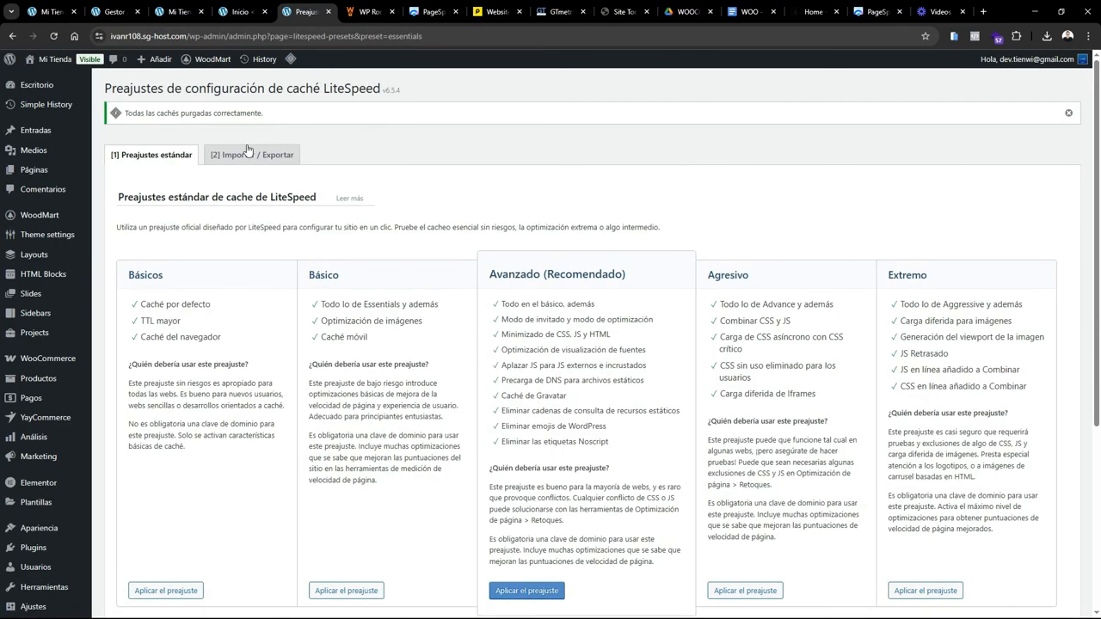
left_click_drag(129, 113, 259, 113)
left_click(259, 113)
left_click(616, 15)
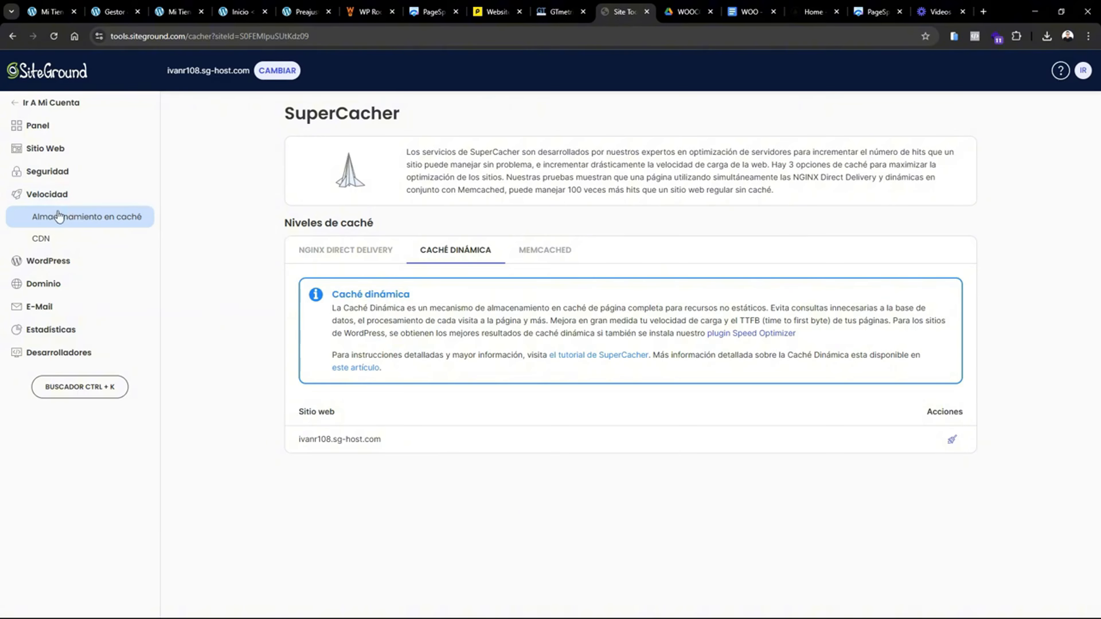
left_click(953, 440)
mouse_move(230, 20)
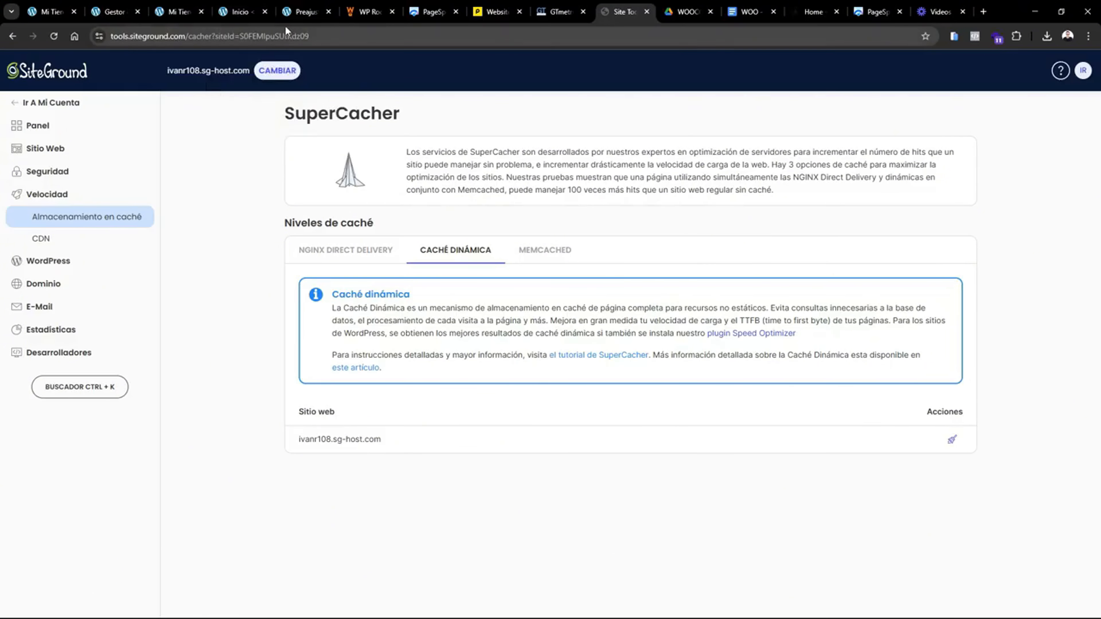
left_click(234, 12)
left_click(425, 12)
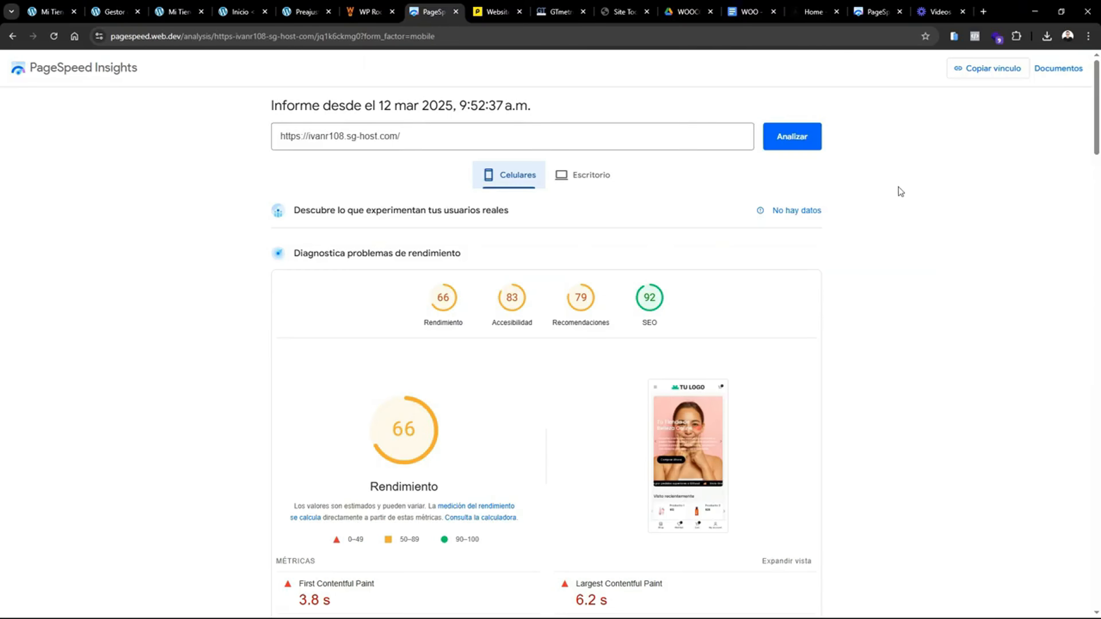
left_click(790, 143)
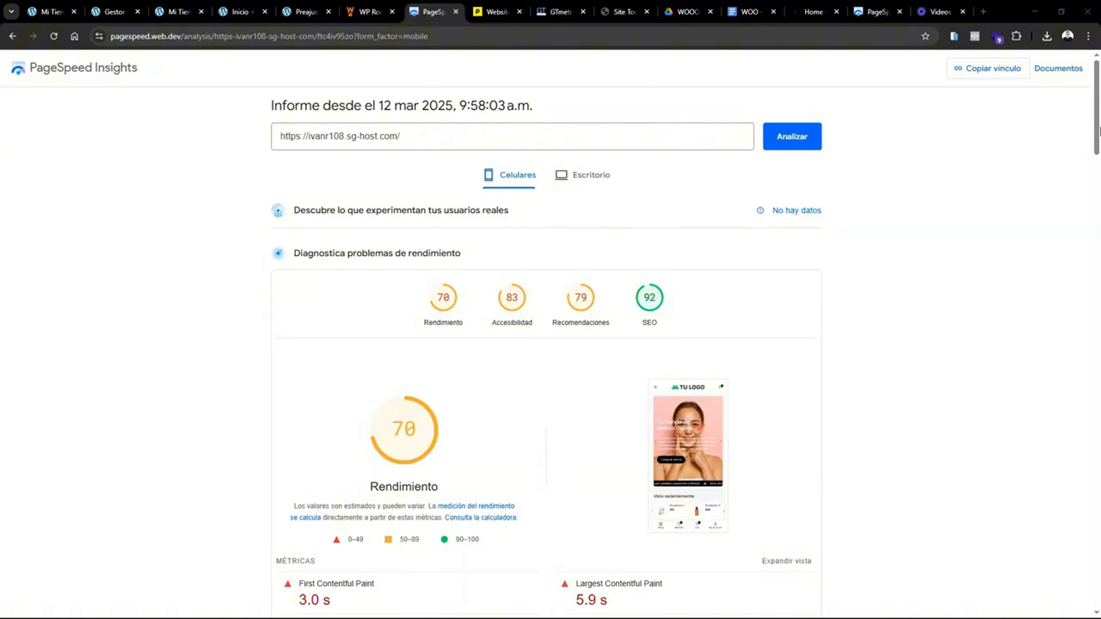
left_click_drag(1099, 130, 1090, 97)
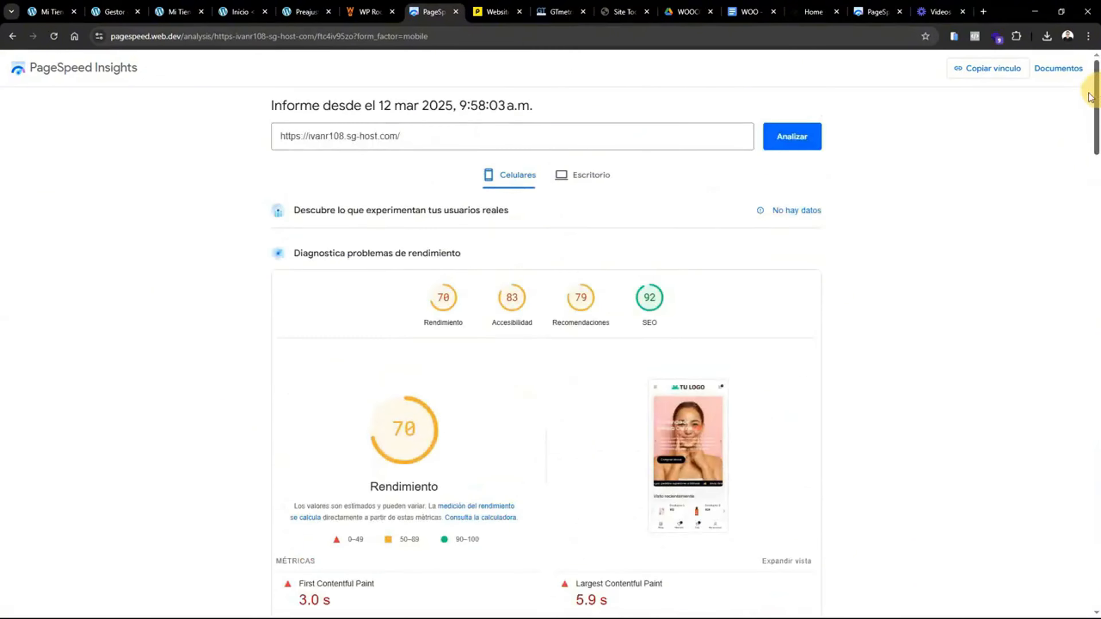
left_click(579, 173)
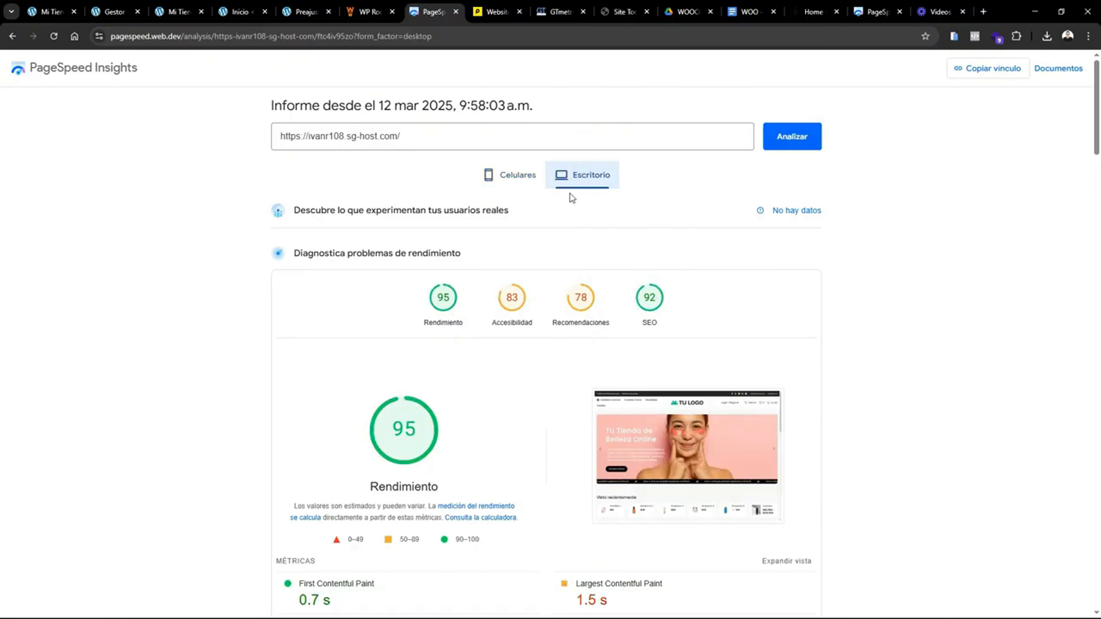
left_click(518, 179)
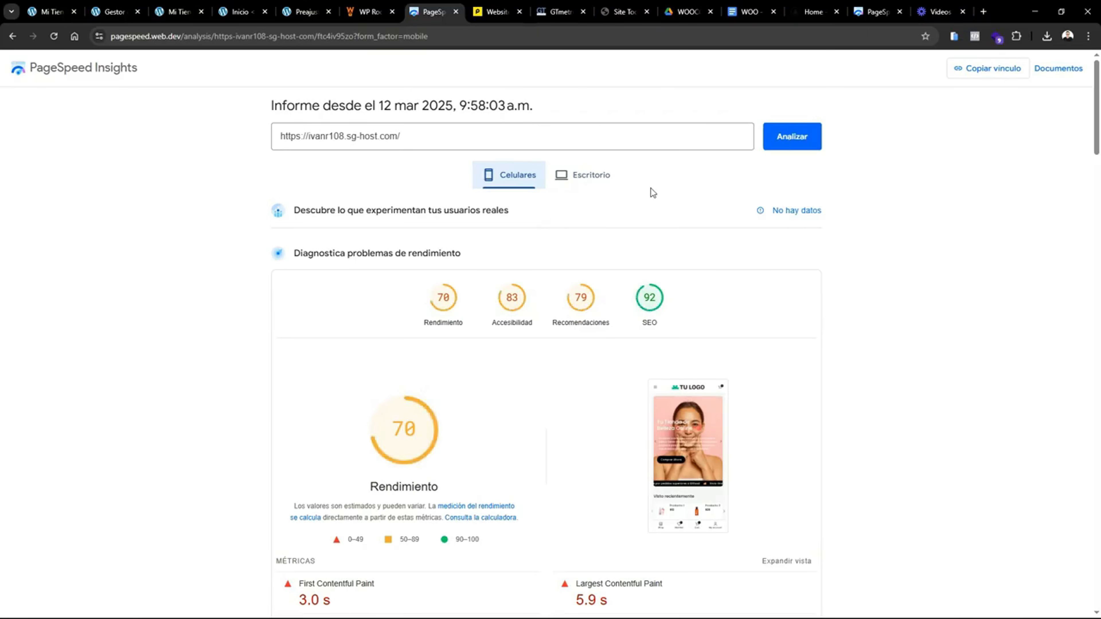
- Switch to the store's home page in the incognito window and check that its product sections display properly
left_click(344, 136)
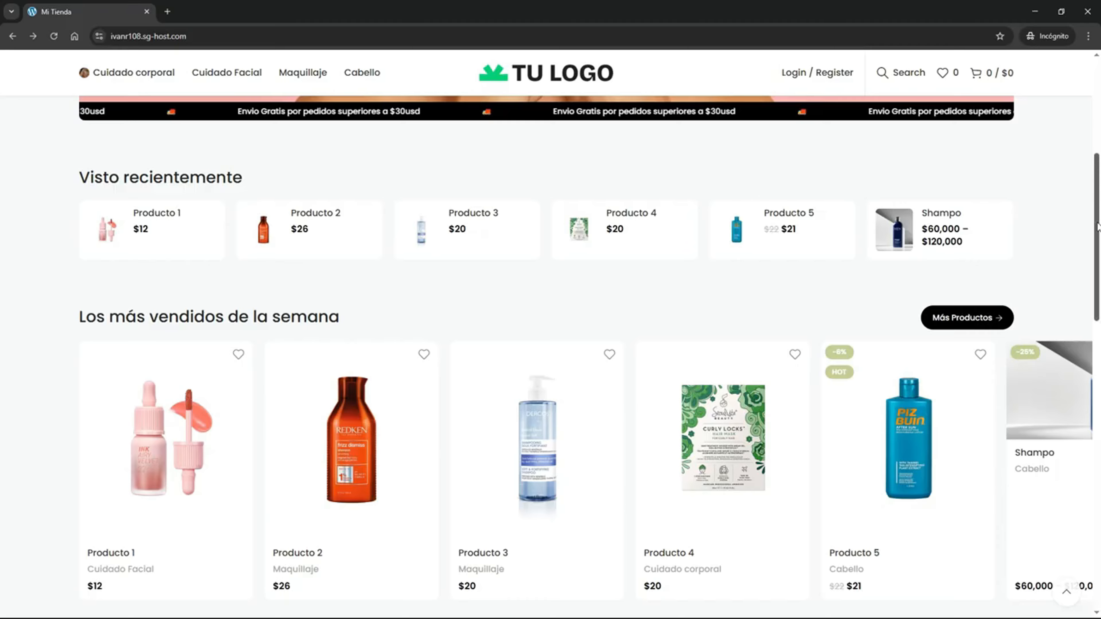
left_click_drag(1098, 227, 1094, 272)
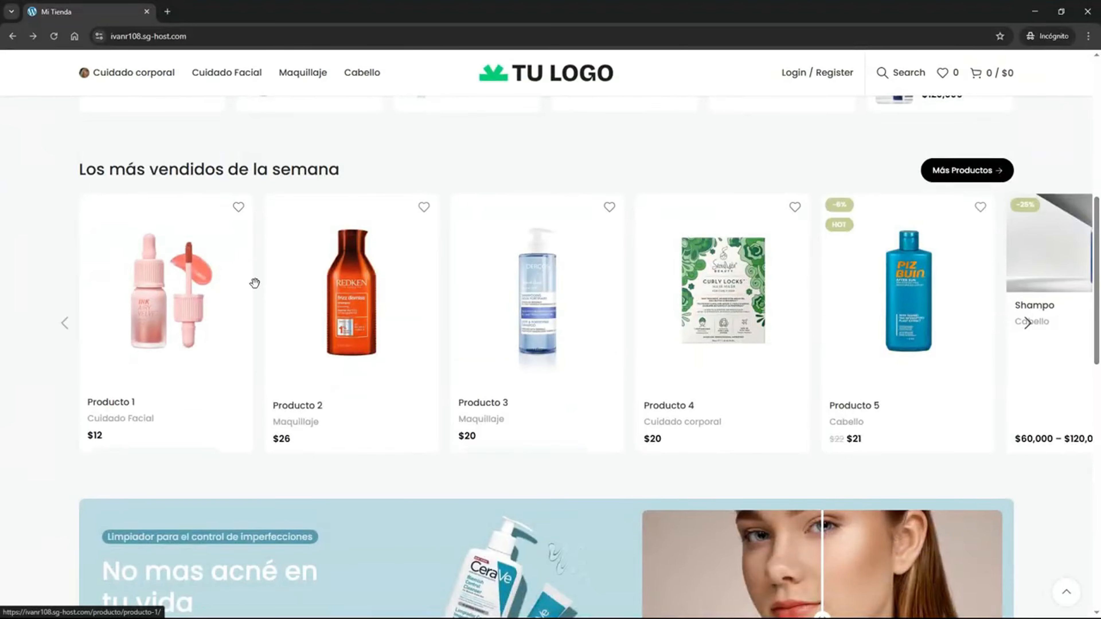
mouse_move(233, 294)
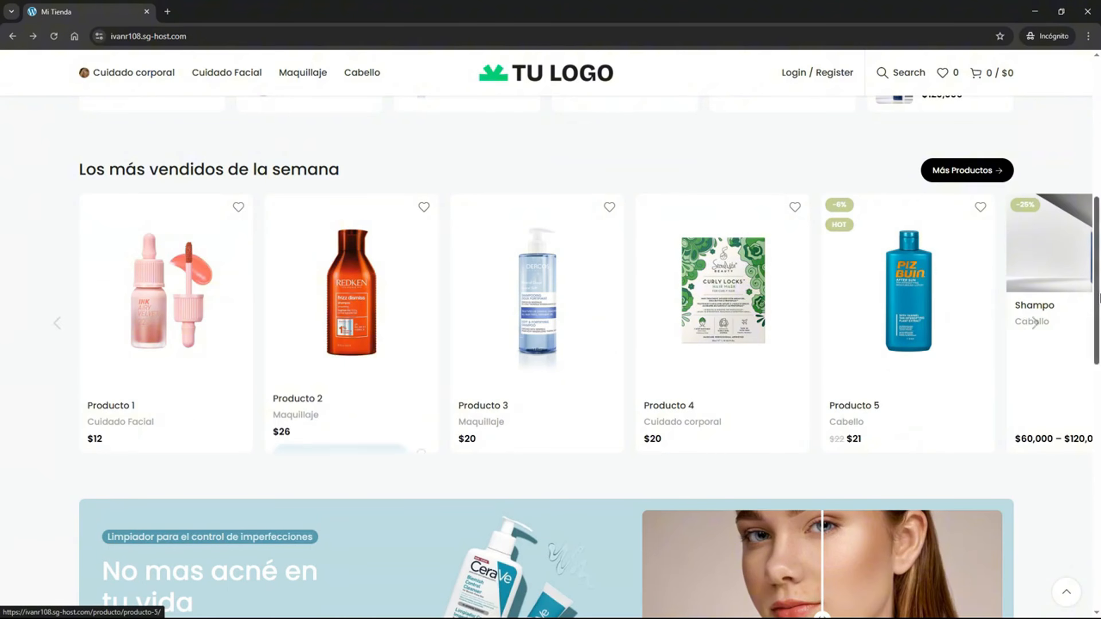
left_click_drag(1097, 205, 1097, 69)
left_click_drag(1097, 113, 1096, 227)
mouse_move(359, 389)
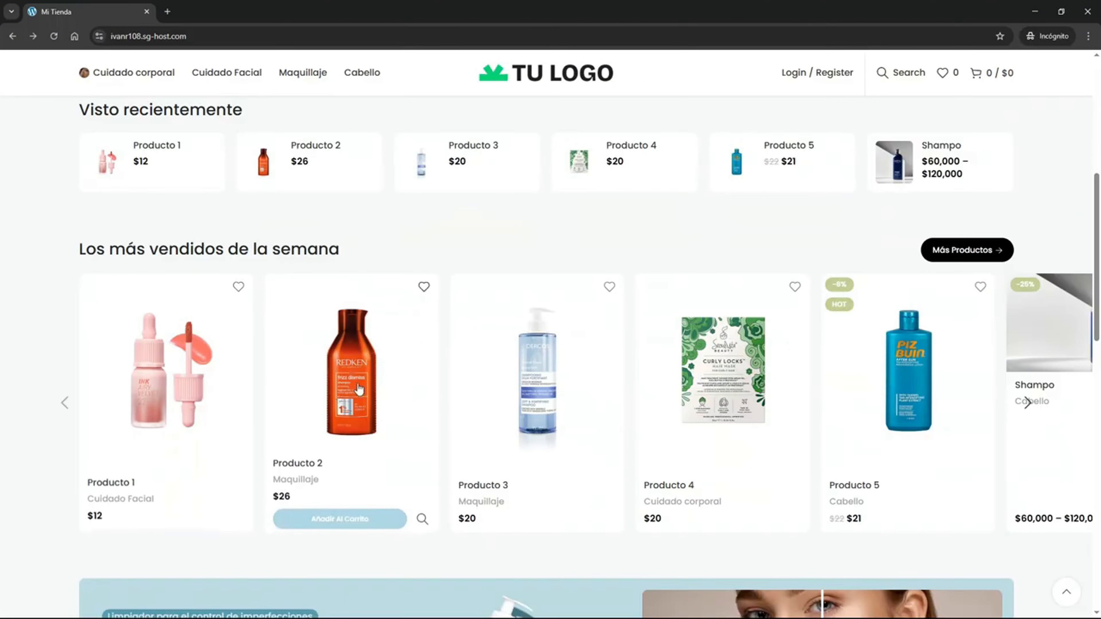
- Open the Producto 2 page, try adding the product to the cart and close the cart panel
left_click(378, 360)
left_click(861, 428)
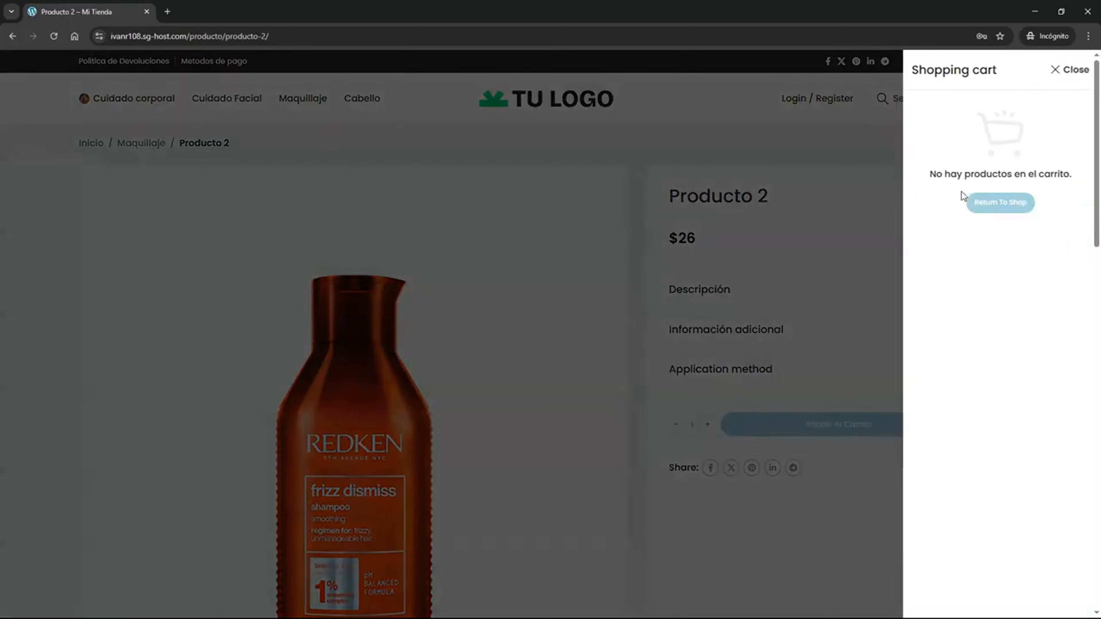
left_click(843, 234)
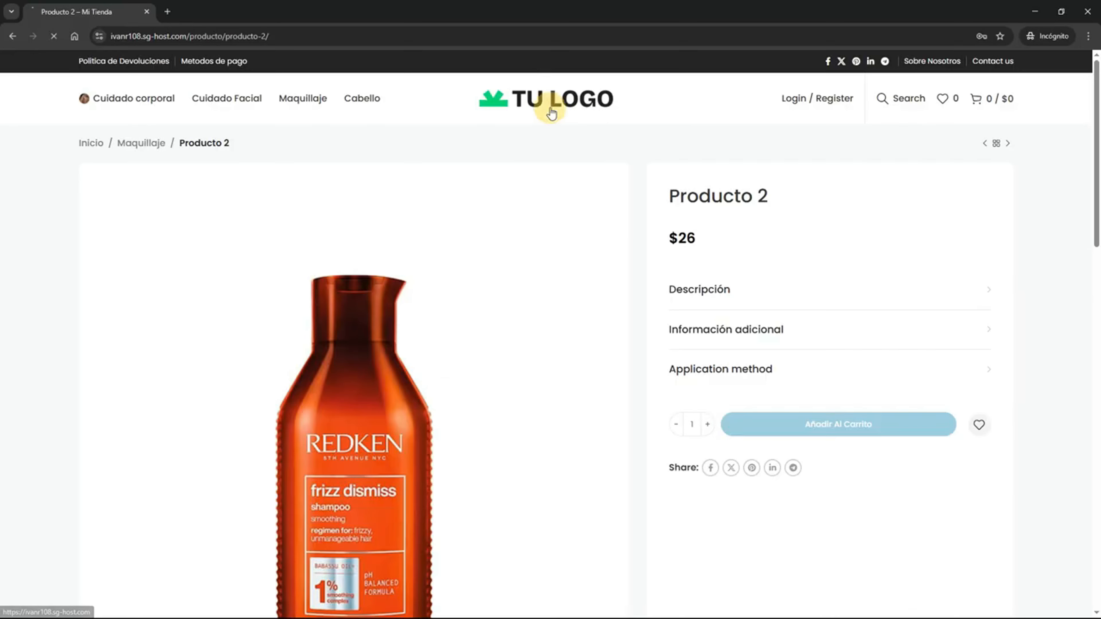
- Return to the store's home page, then switch to the WordPress admin and apply LiteSpeed's Avanzado (Recomendado) cache preset
left_click(547, 104)
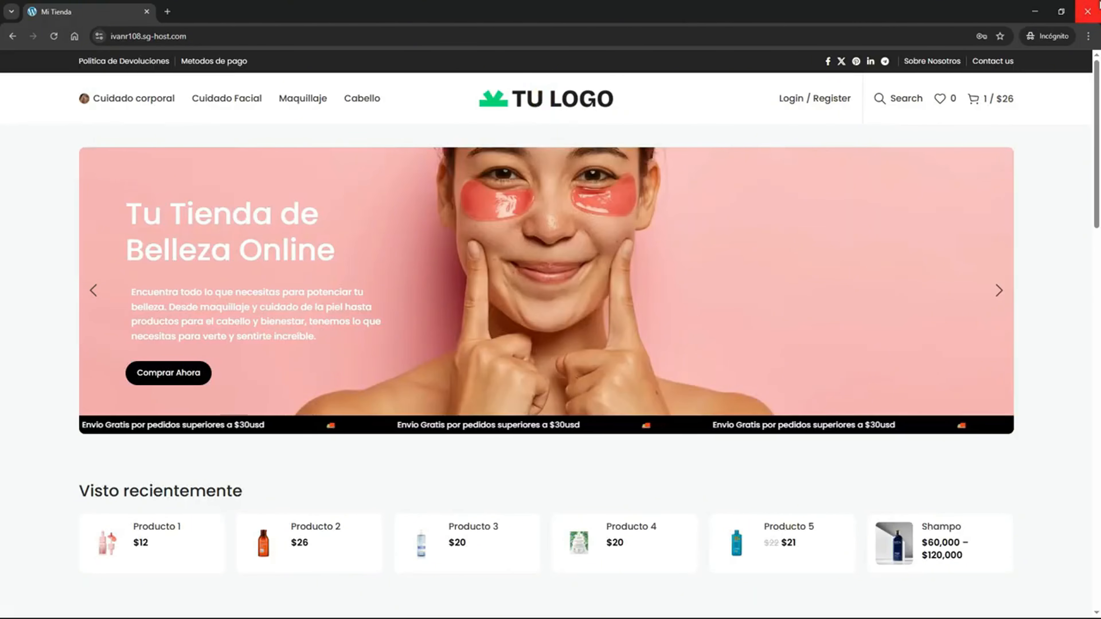
left_click(1035, 19)
left_click(299, 11)
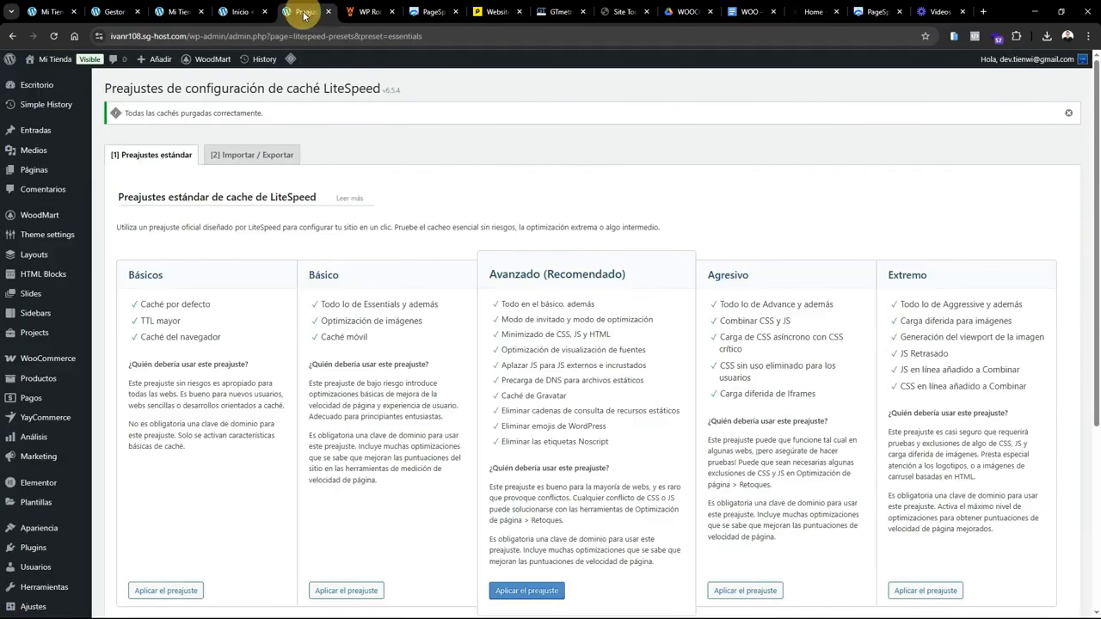
scroll(275, 234, "down", 3)
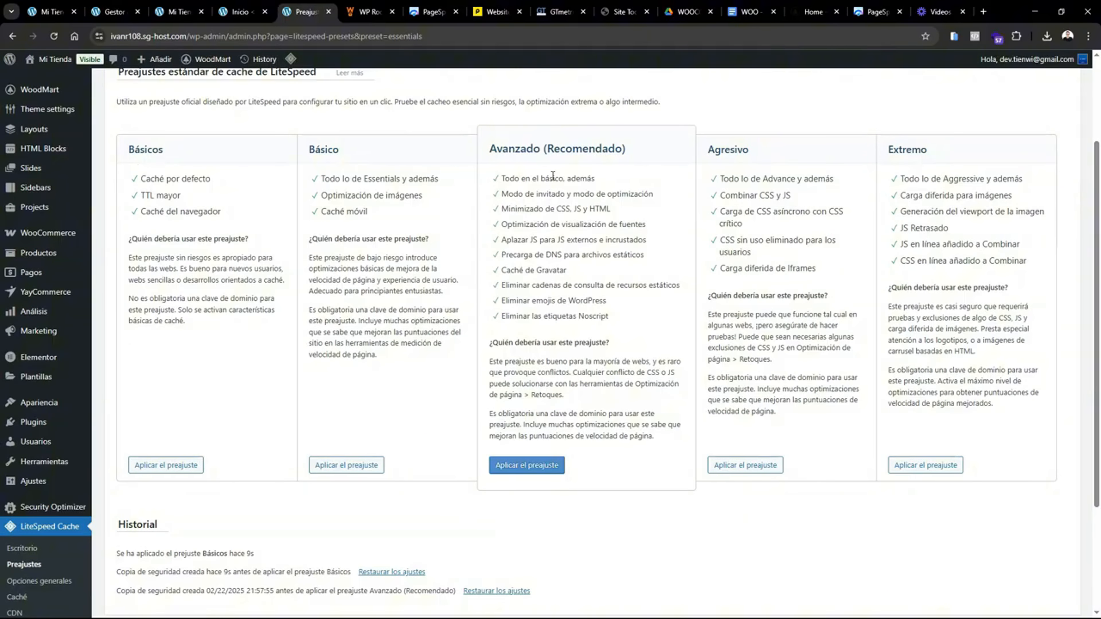
left_click(537, 473)
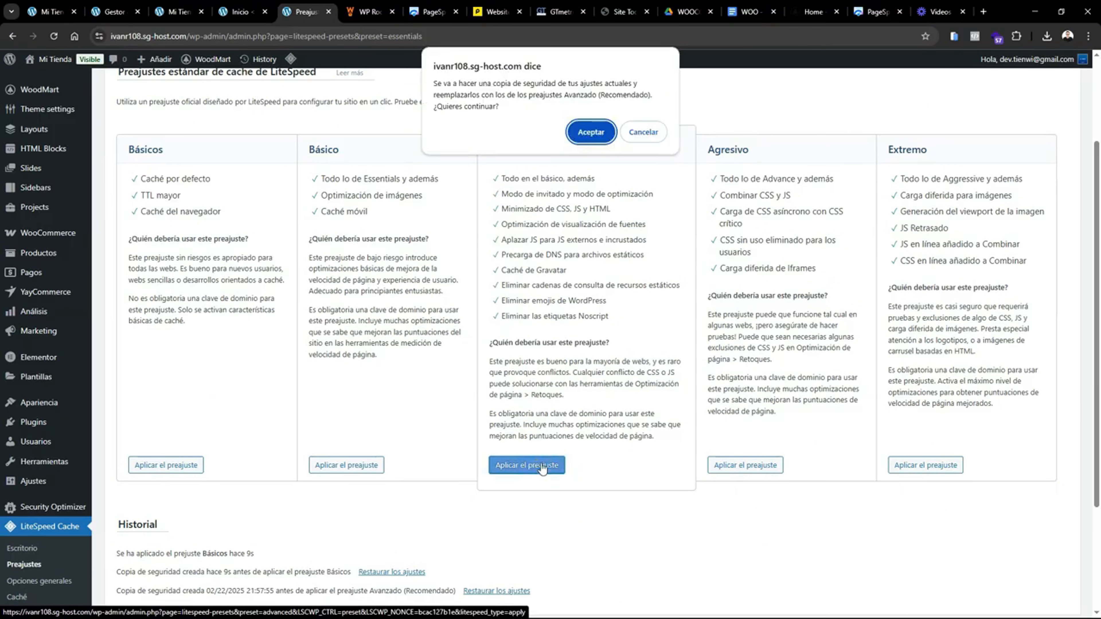
left_click(588, 132)
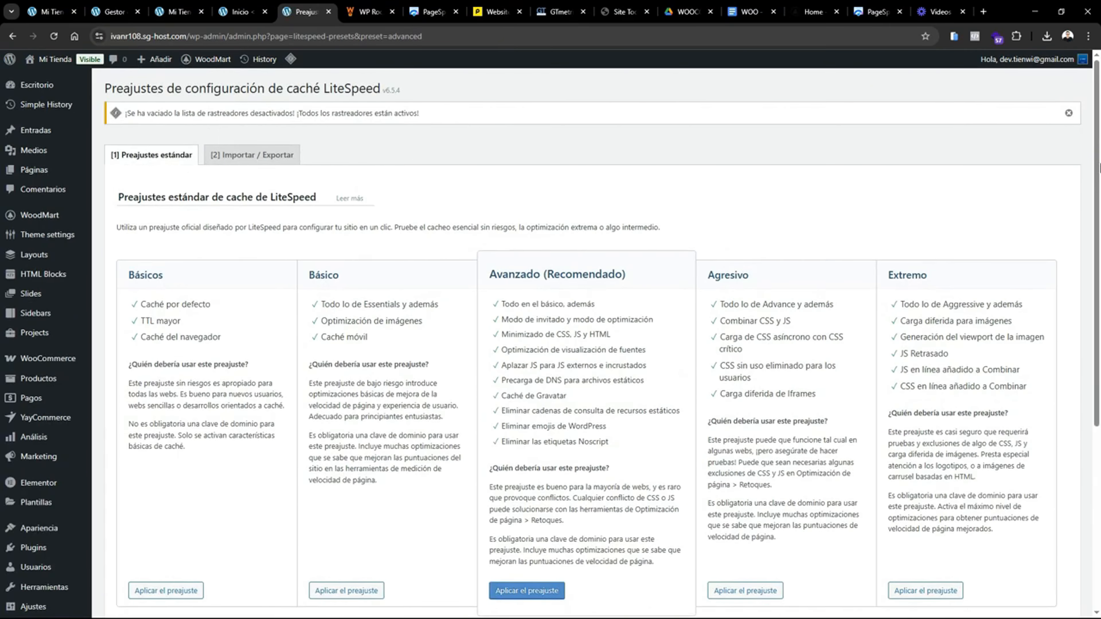
- Purge all LiteSpeed caches, and flush the dynamic cache of ivanr108.sg-host.com in SiteGround Site Tools
mouse_move(1098, 169)
left_mouse_down()
mouse_move(1098, 298)
mouse_move(1097, 165)
left_mouse_up()
mouse_move(294, 60)
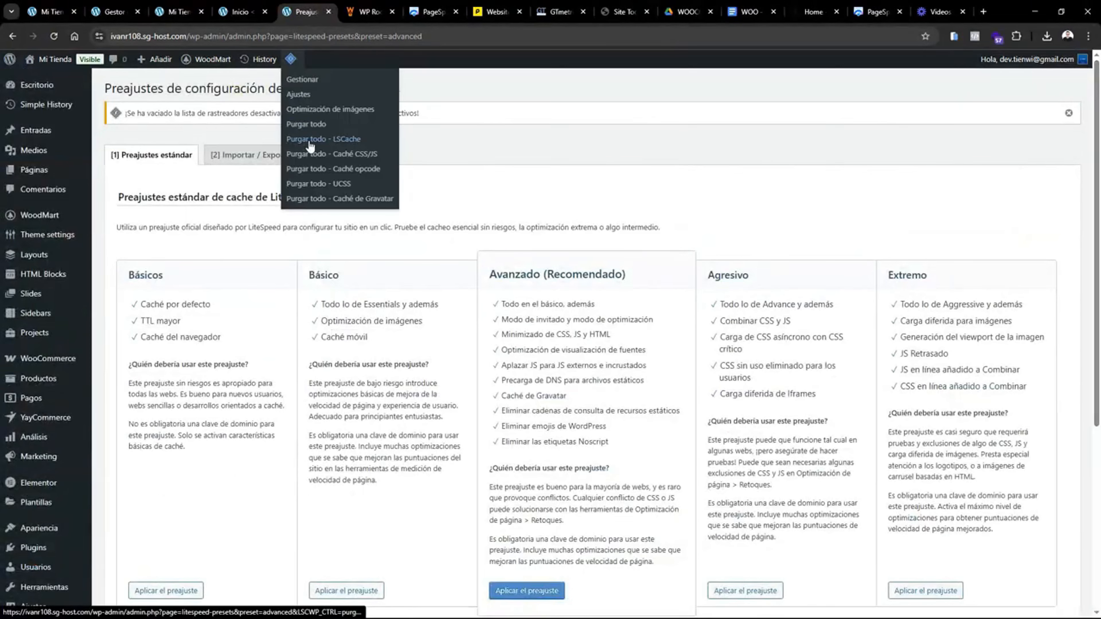
left_click(323, 127)
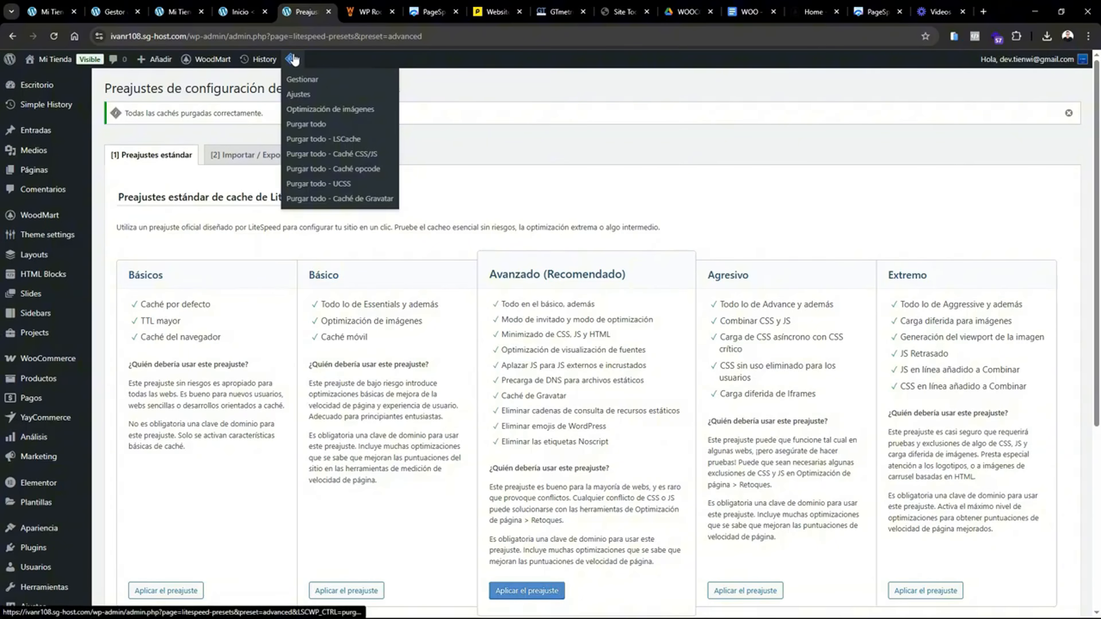
left_click(617, 11)
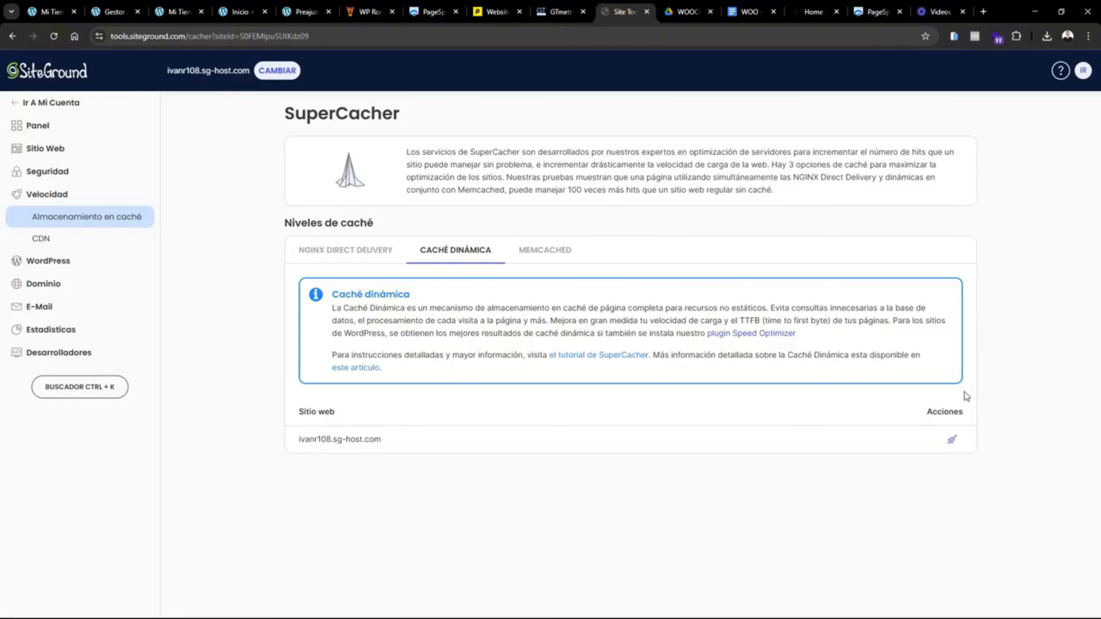
left_click(952, 440)
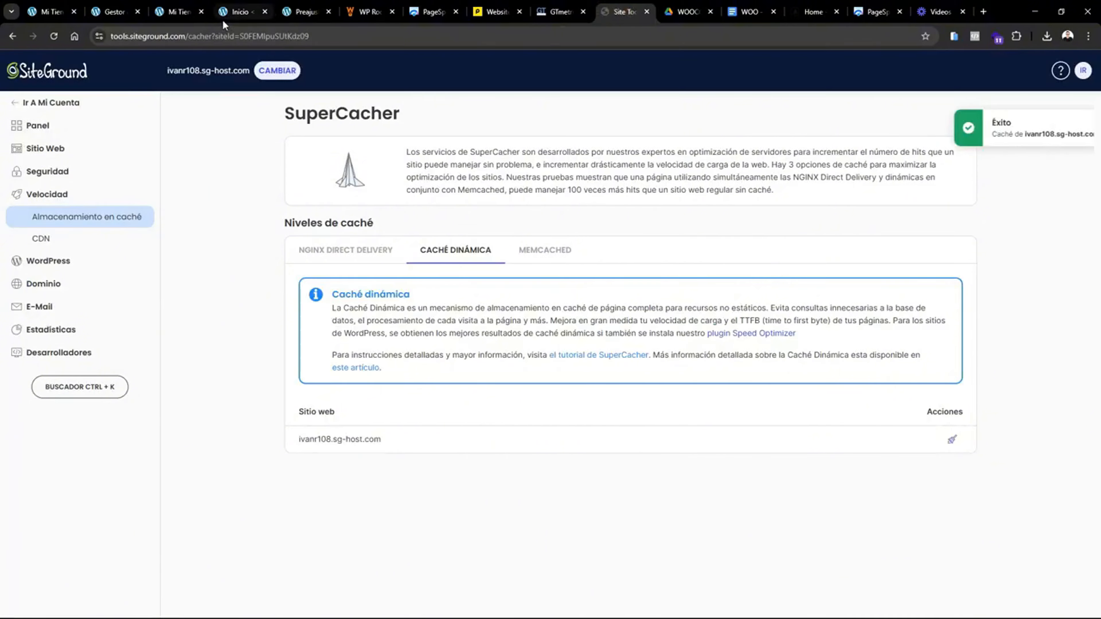
- Open ivanr108.sg-host.com in a new incognito window and look through the home page sections
left_click(234, 12)
left_click(1088, 36)
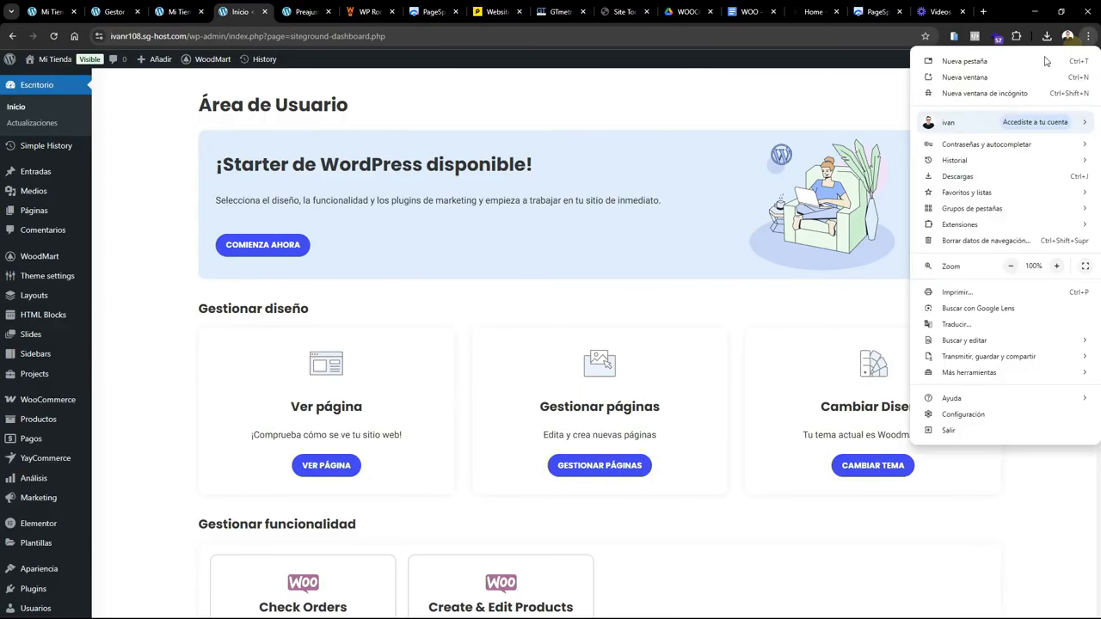
left_click(977, 94)
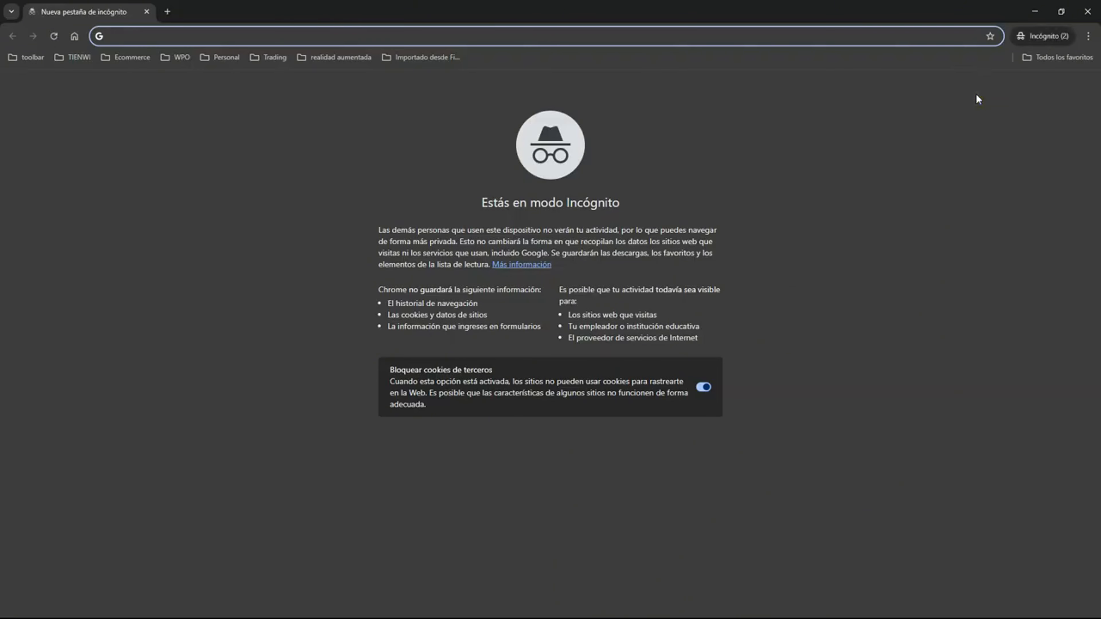
type("ivanr108.sg-host.com")
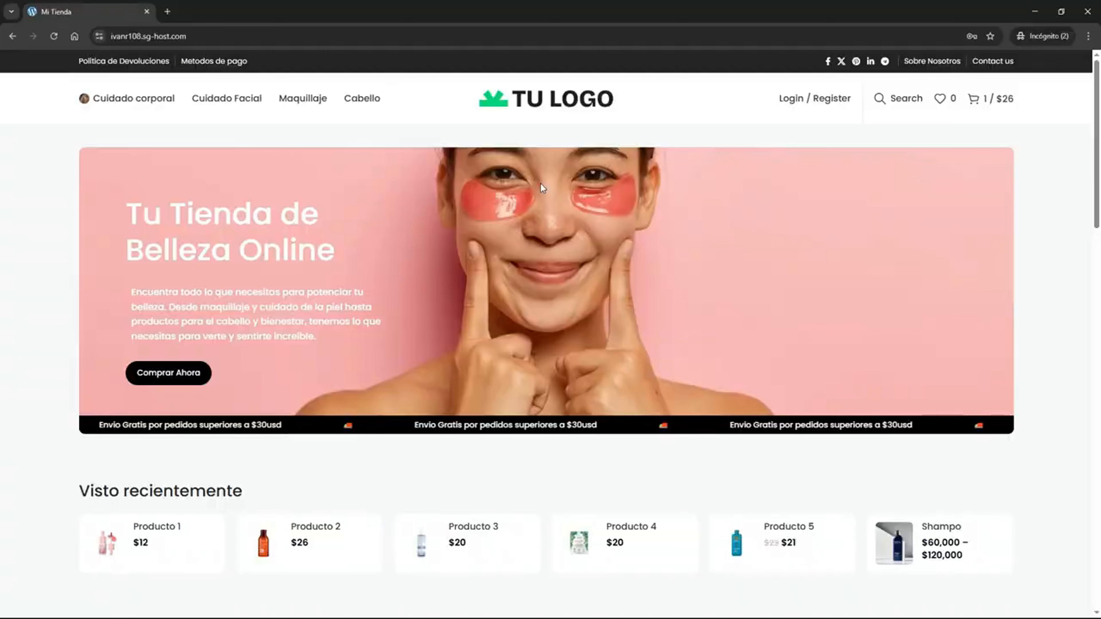
scroll(1096, 180, "down", 4)
left_click_drag(1100, 183, 1096, 286)
- Add Producto 2 to the cart from the home page and review the checkout form and order summary
mouse_move(349, 295)
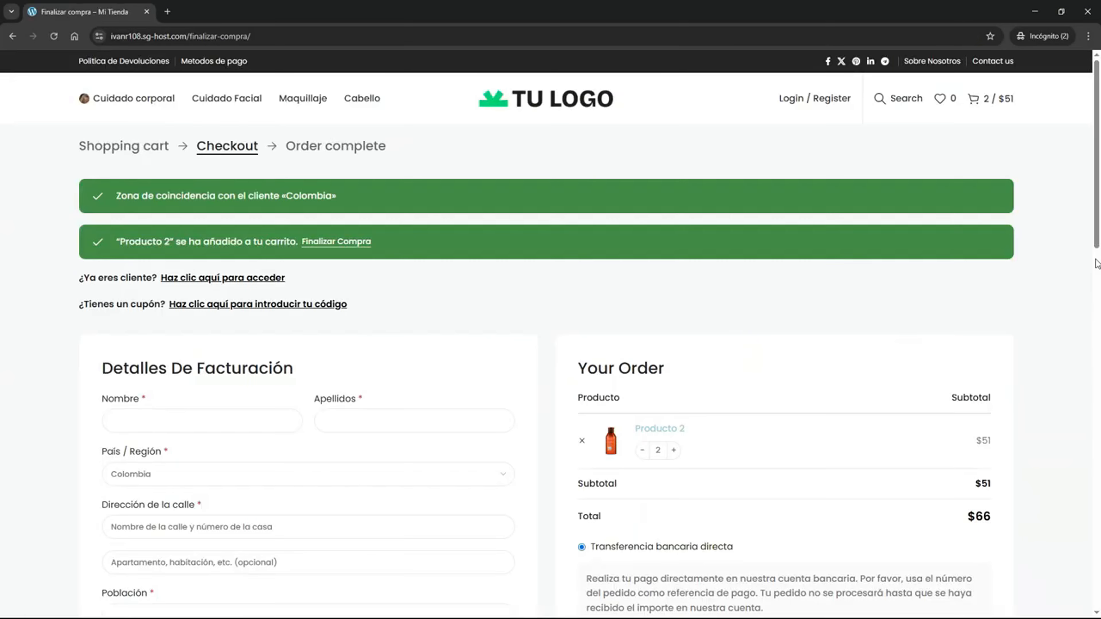
left_click_drag(1097, 130, 1098, 439)
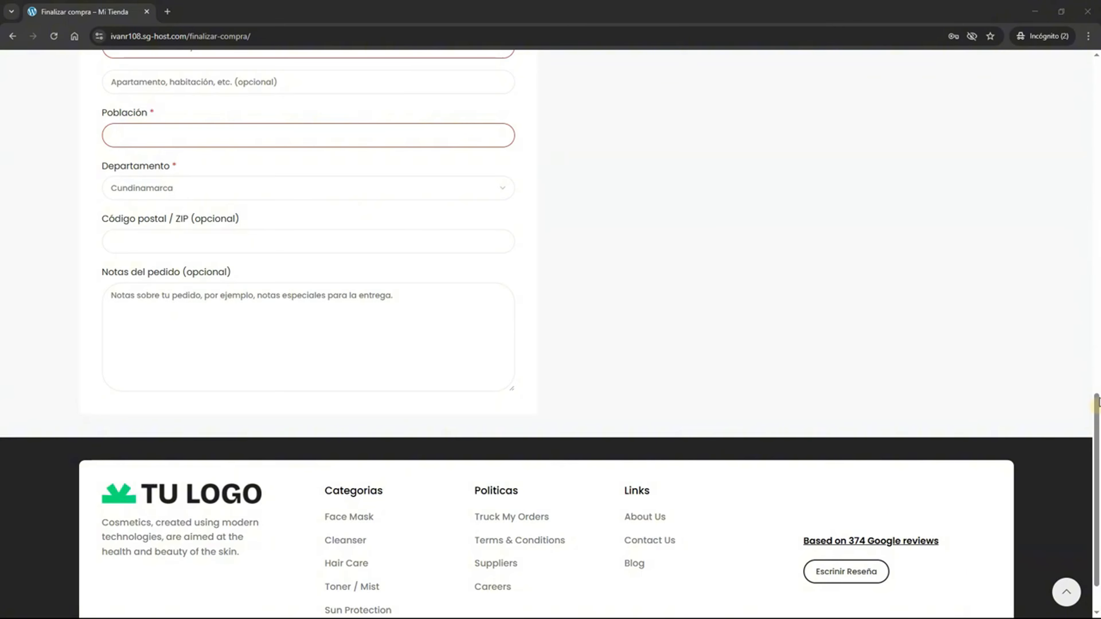
scroll(916, 196, "up", 15)
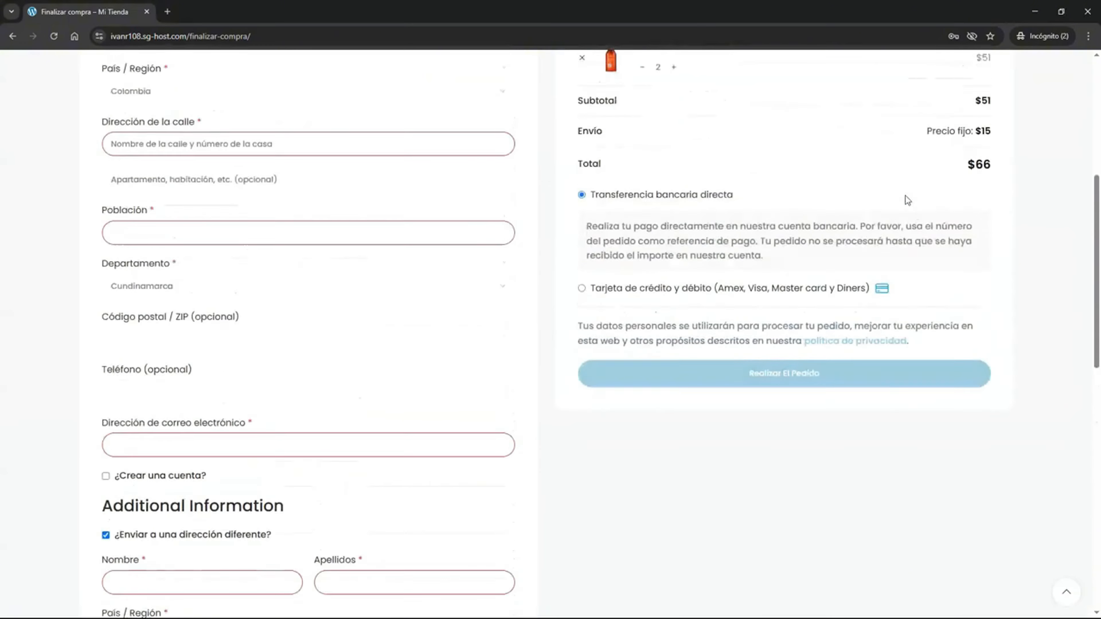
scroll(485, 128, "up", 10)
- Return to the store's home page and open the Producto 2 page to check how it loads
left_click(513, 106)
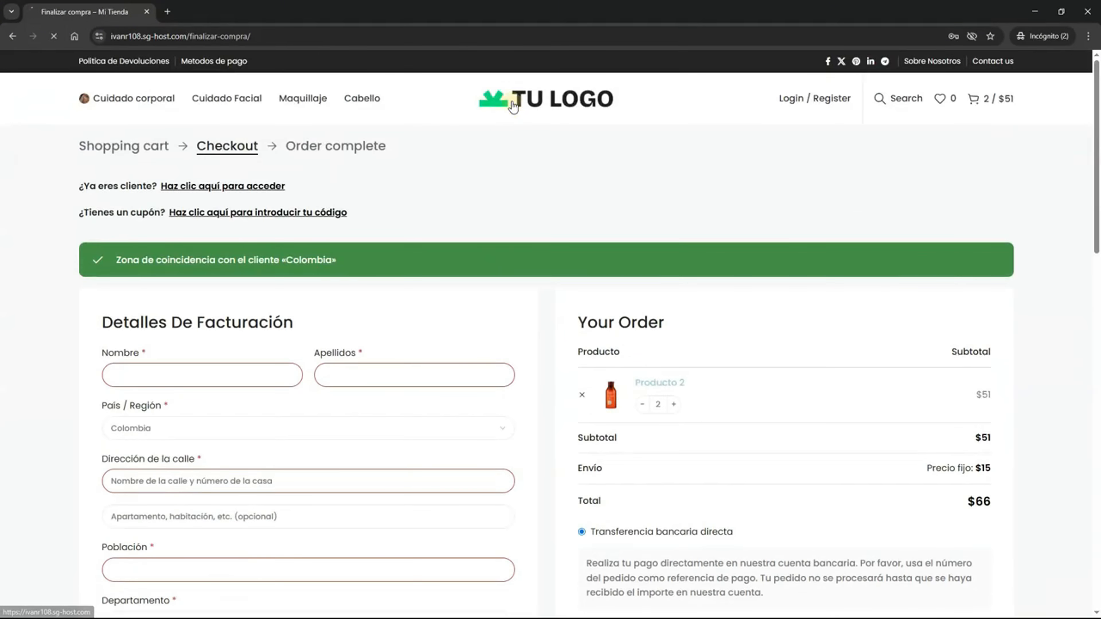
scroll(1076, 120, "down", 1)
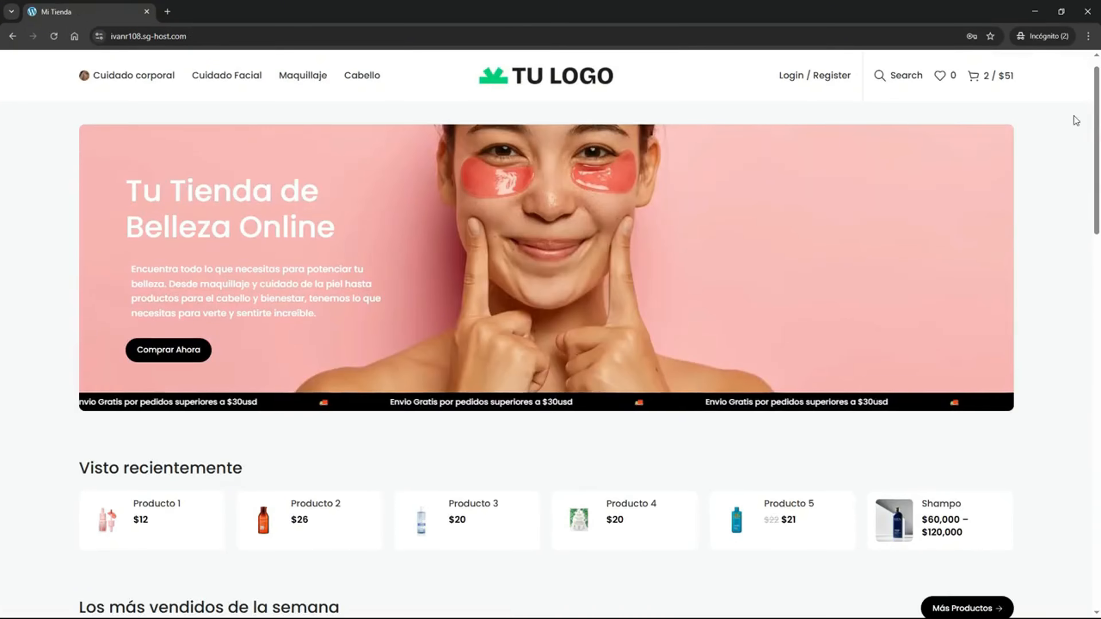
scroll(1017, 214, "down", 9)
left_click(352, 364)
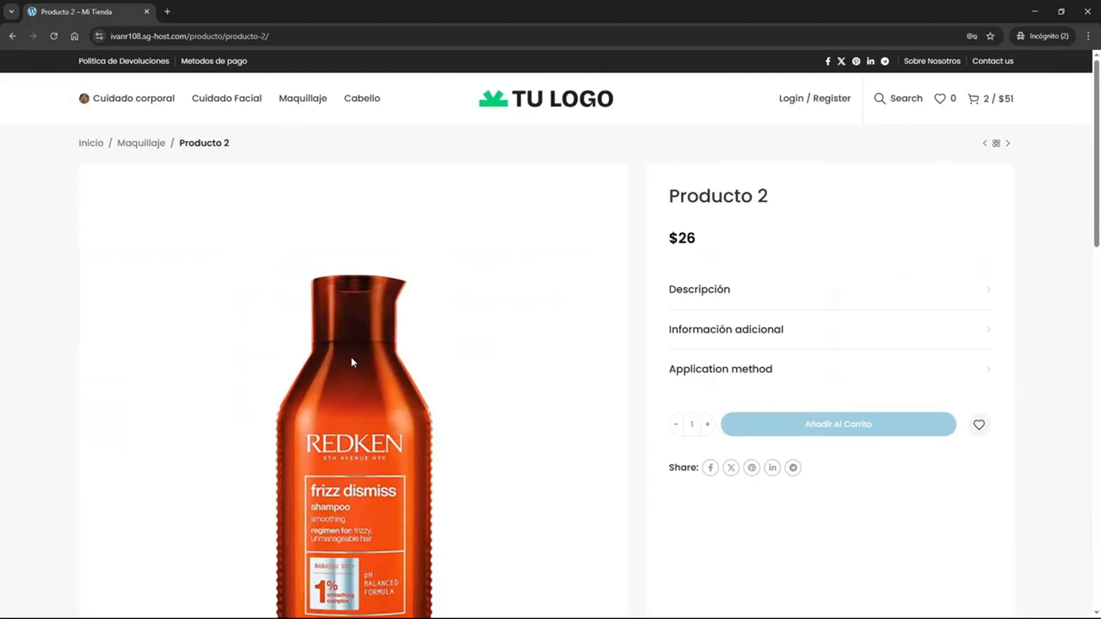
- Go back to the store's home page, check its banner and product sections, and minimize the incognito window
left_click(521, 115)
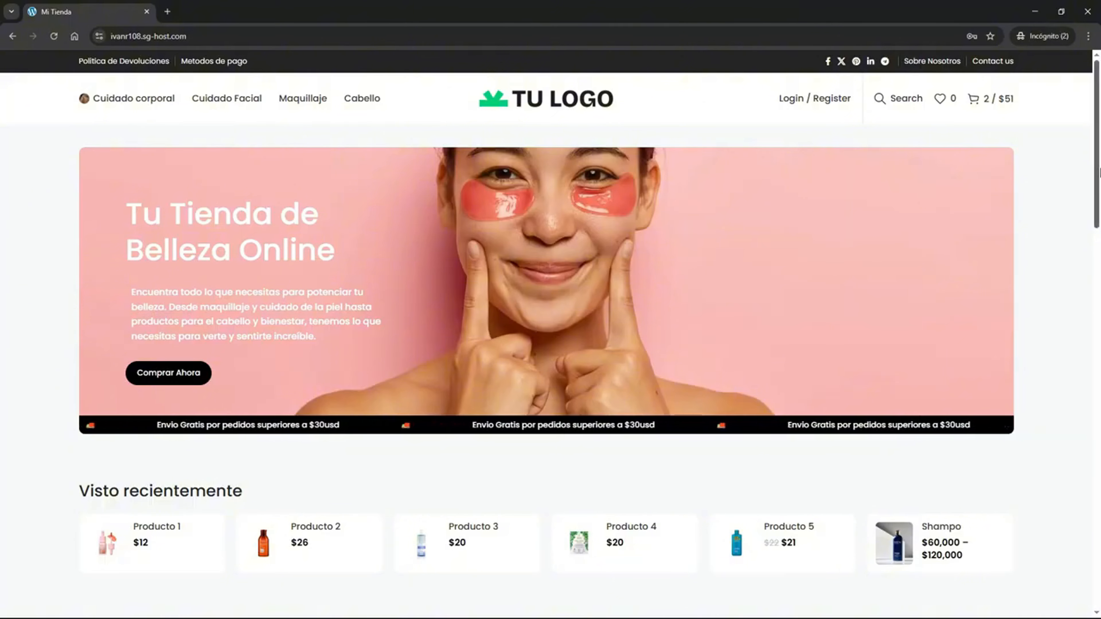
scroll(1098, 154, "down", 1)
scroll(872, 203, "down", 4)
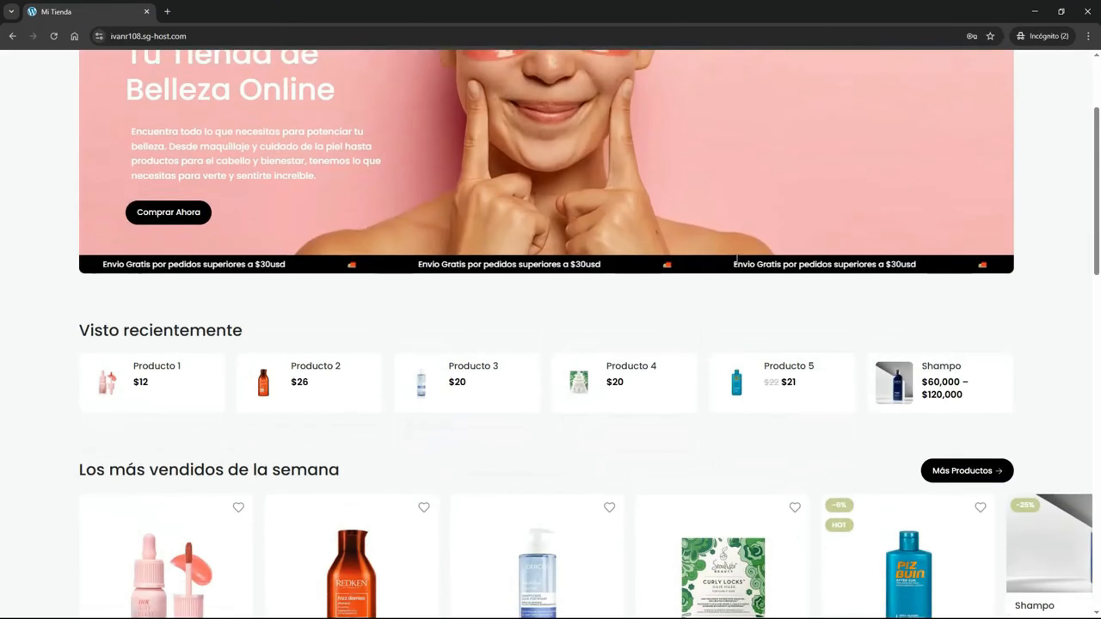
scroll(277, 253, "up", 5)
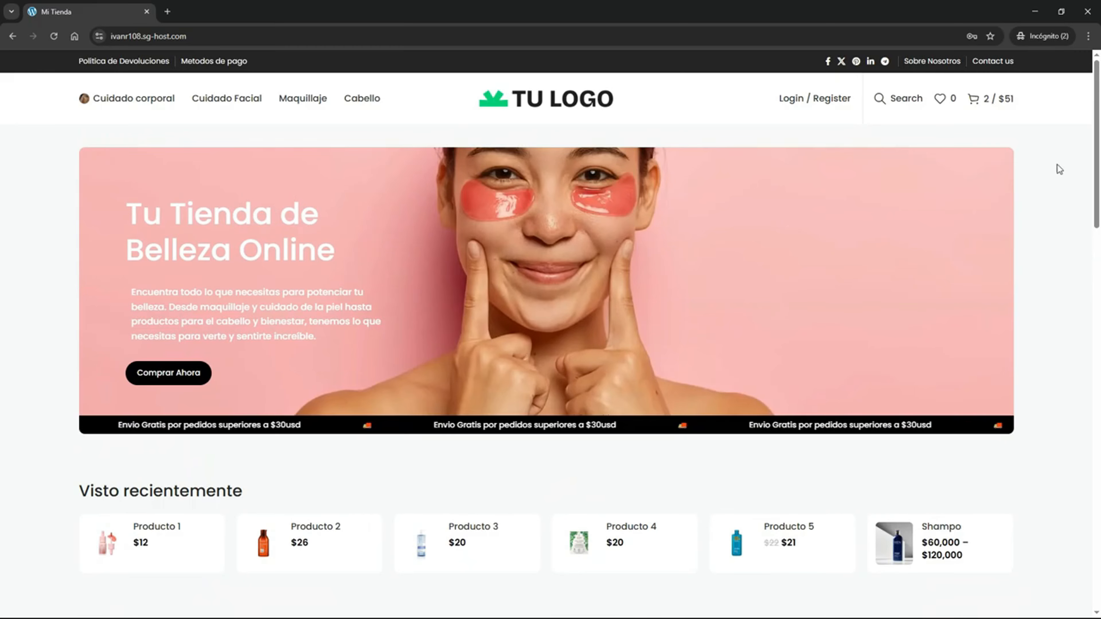
mouse_move(1098, 139)
left_mouse_down()
mouse_move(1095, 408)
mouse_move(1097, 126)
left_mouse_up()
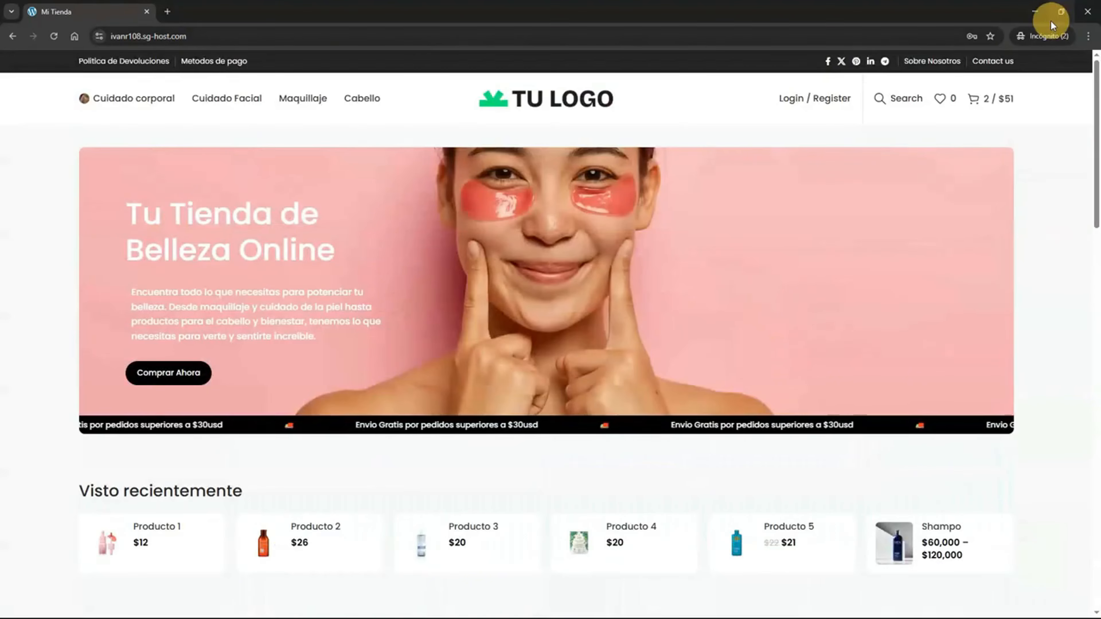
left_click(1035, 17)
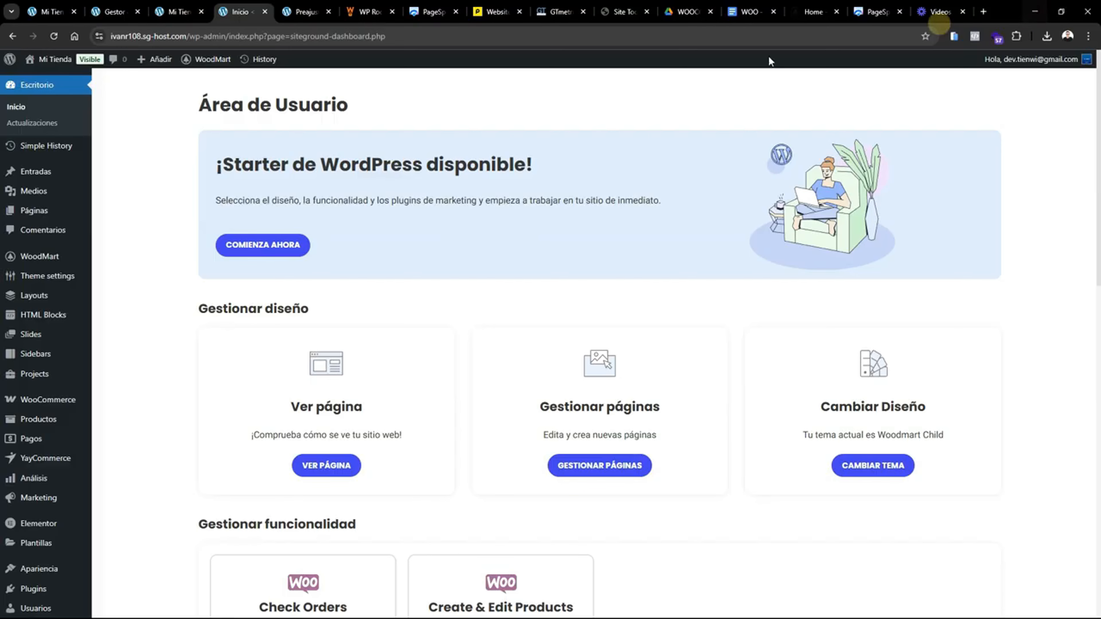
- Review the standard LiteSpeed cache presets and their history in the WordPress admin
left_click(306, 12)
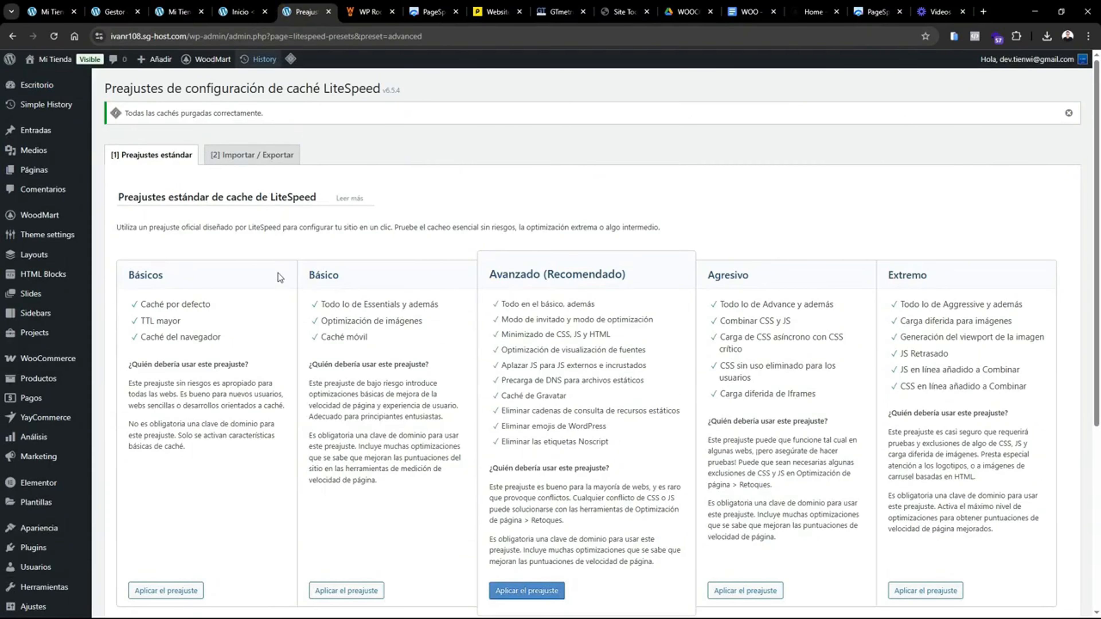
scroll(902, 203, "down", 3)
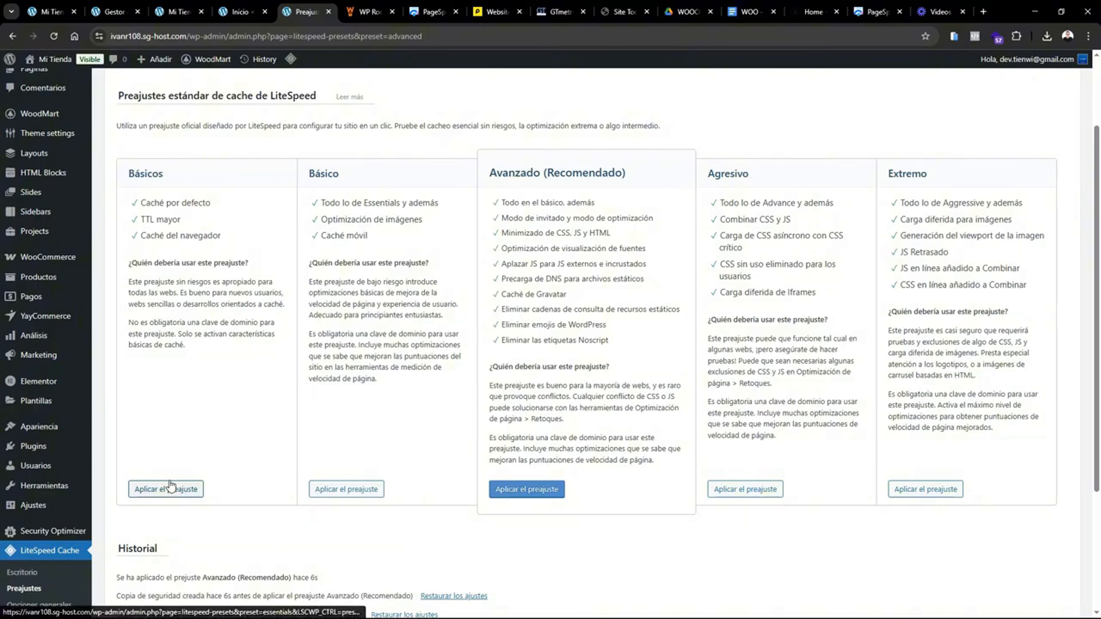
scroll(1096, 173, "up", 2)
left_click(1067, 151)
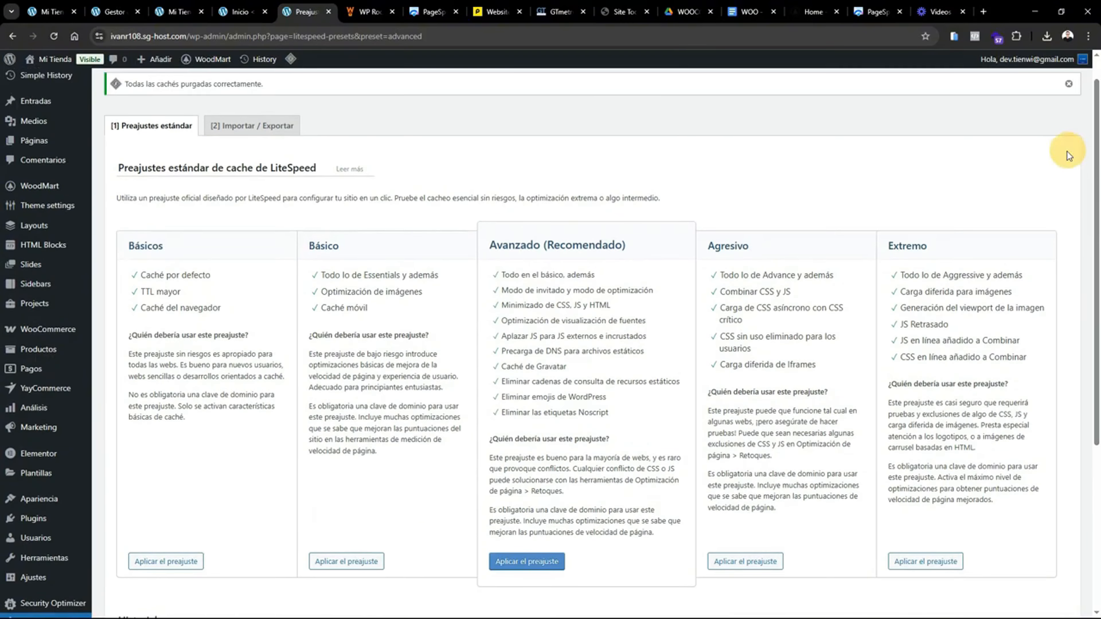
scroll(533, 217, "down", 1)
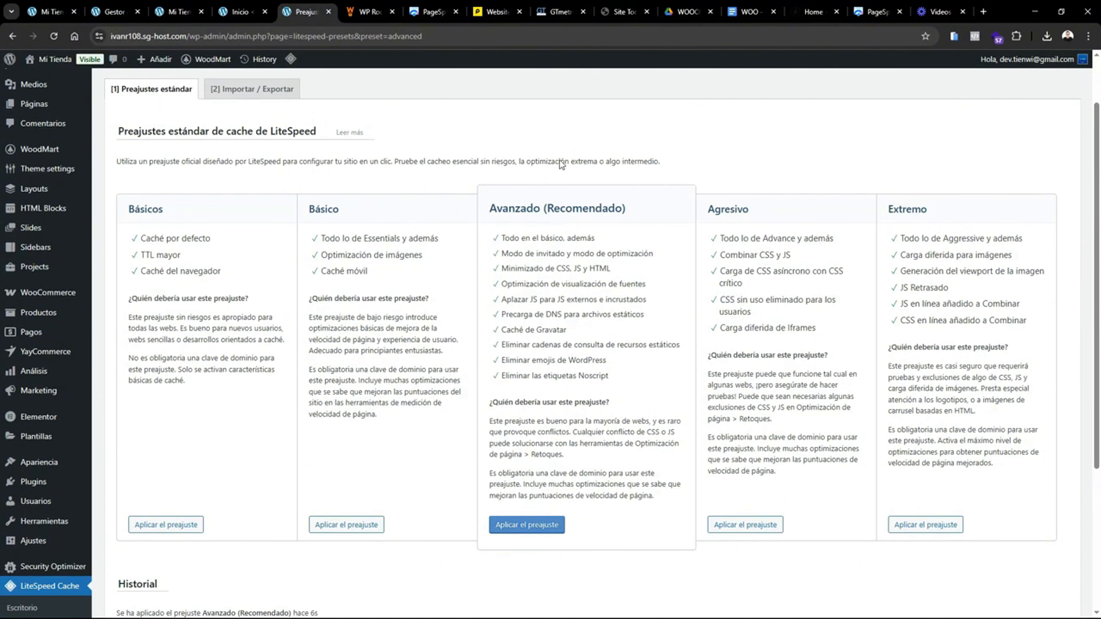
left_click(426, 13)
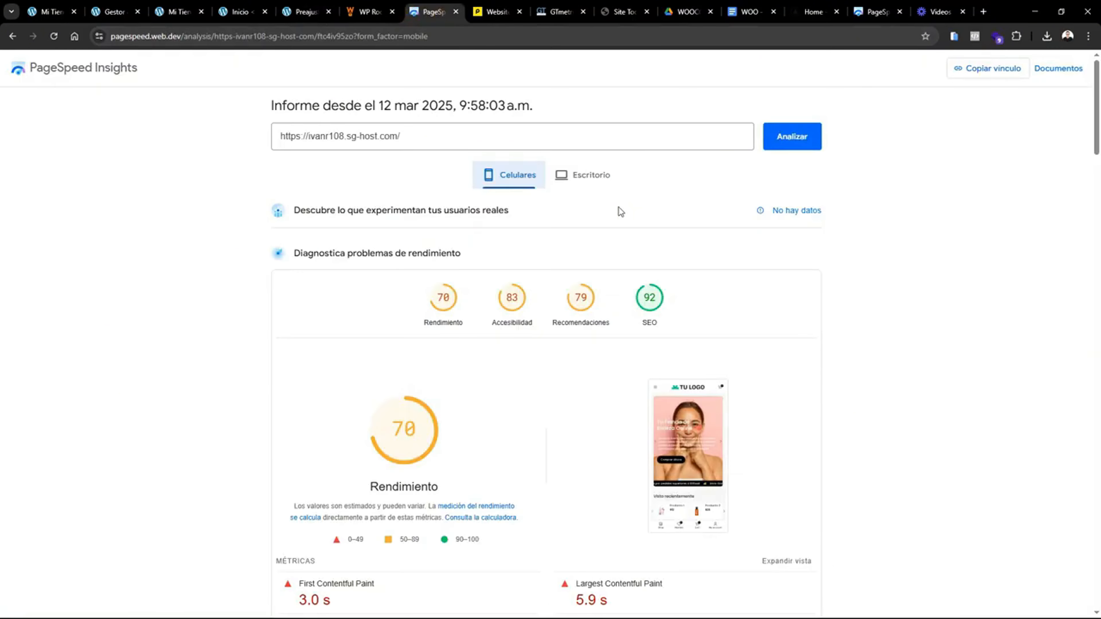
left_click(791, 144)
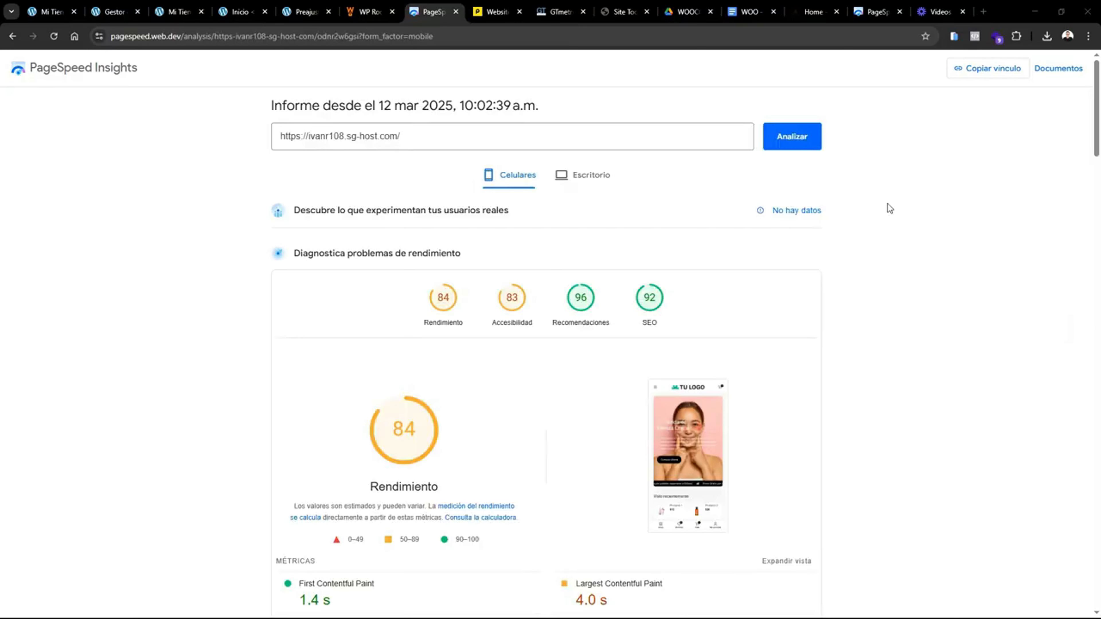
mouse_move(1095, 125)
left_mouse_down()
mouse_move(1092, 178)
mouse_move(1093, 109)
left_mouse_up()
mouse_move(1097, 117)
left_mouse_down()
mouse_move(1097, 138)
mouse_move(1092, 123)
left_mouse_up()
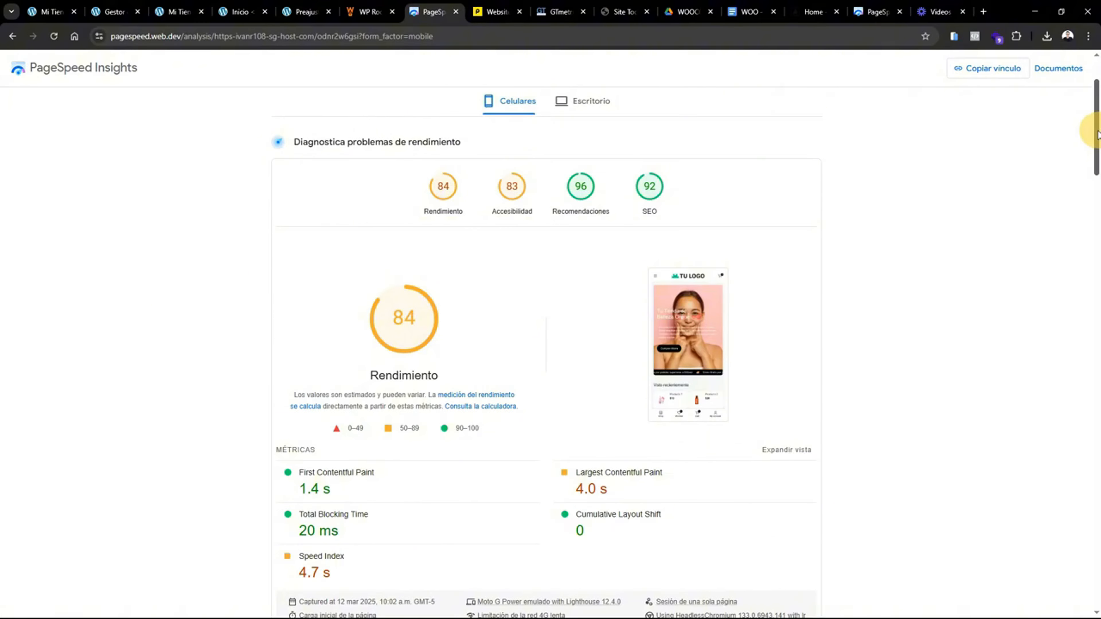
left_click(560, 143)
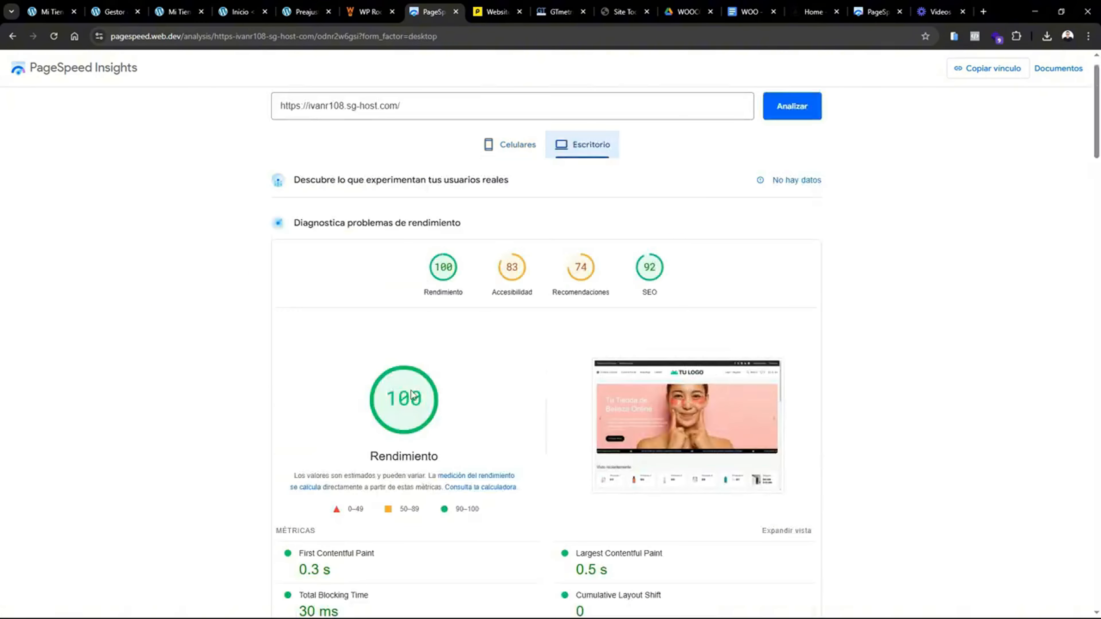
mouse_move(436, 382)
left_click(508, 144)
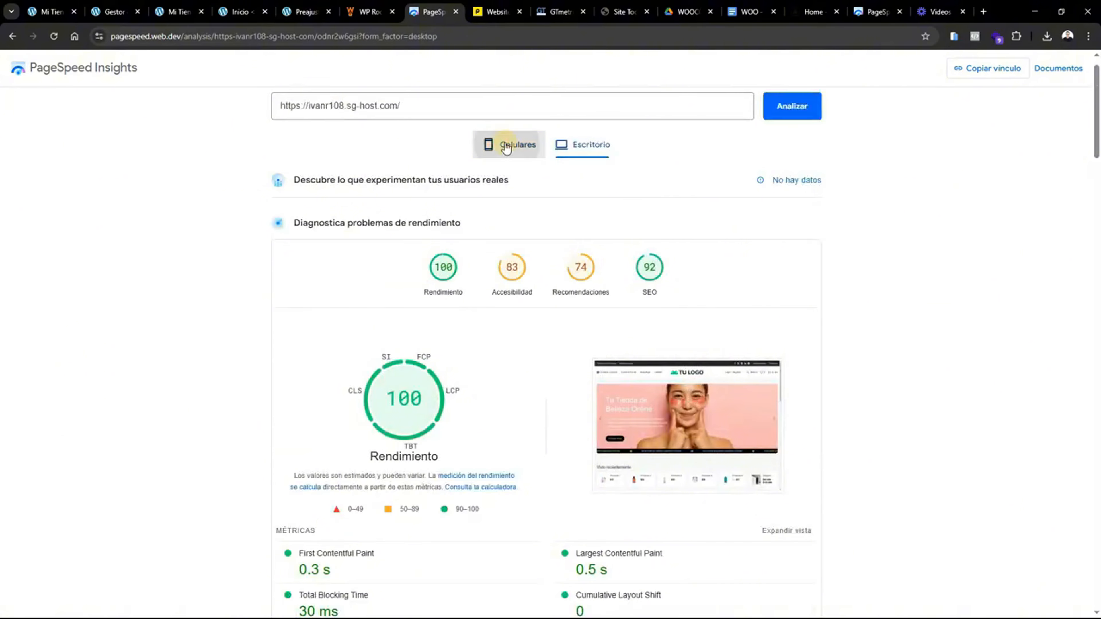
left_click_drag(1099, 130, 1097, 73)
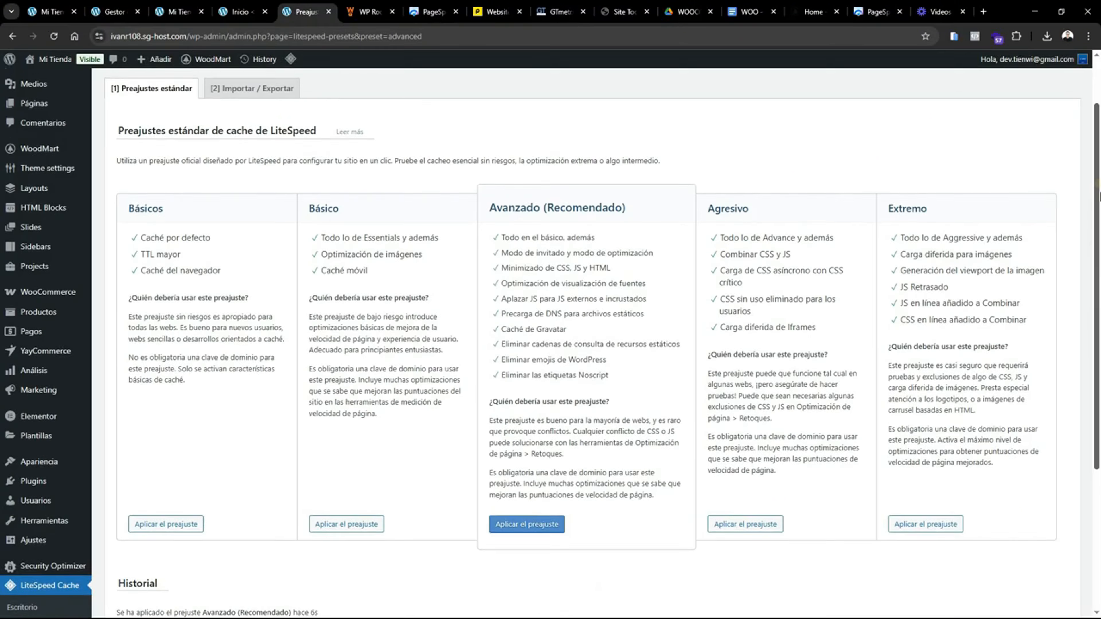
- Switch back to the WordPress admin and view the LiteSpeed Cache dashboard
mouse_move(1095, 130)
left_mouse_down()
mouse_move(1095, 320)
mouse_move(1095, 115)
left_mouse_up()
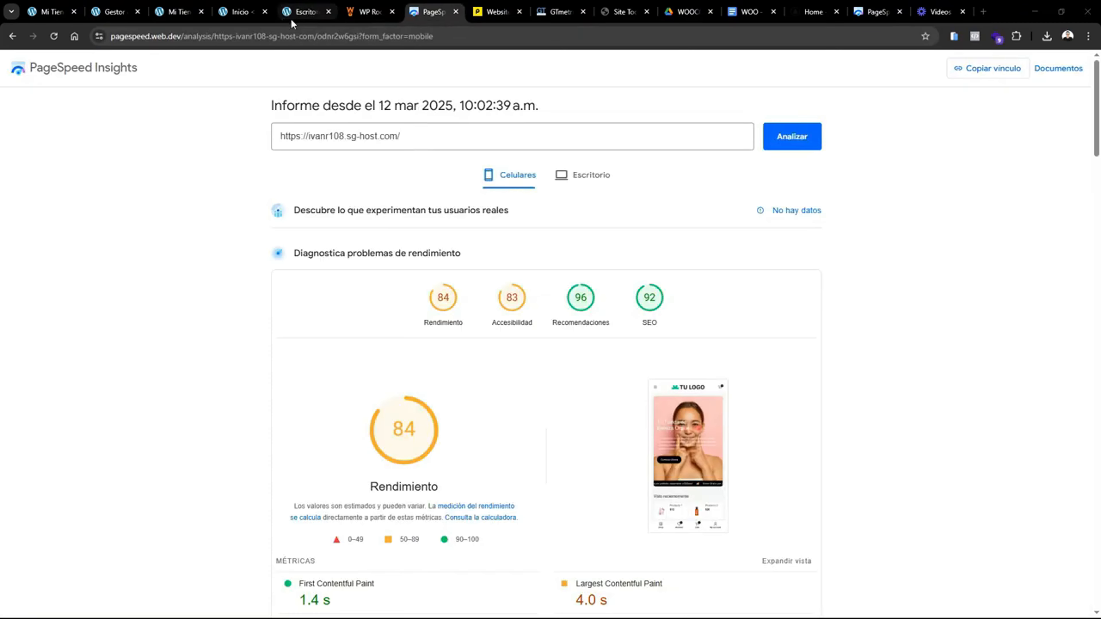
left_click(294, 16)
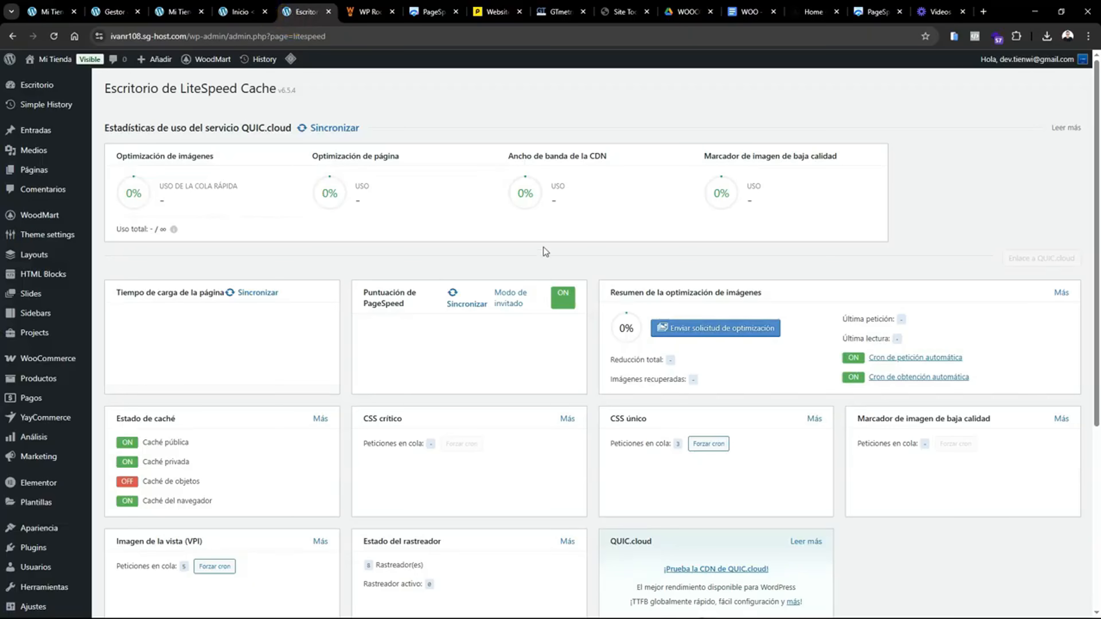
- Check the PageSpeed Insights mobile report and review the LiteSpeed Cache dashboard's cache, CSS, crawler and QUIC.cloud sections
left_click(432, 12)
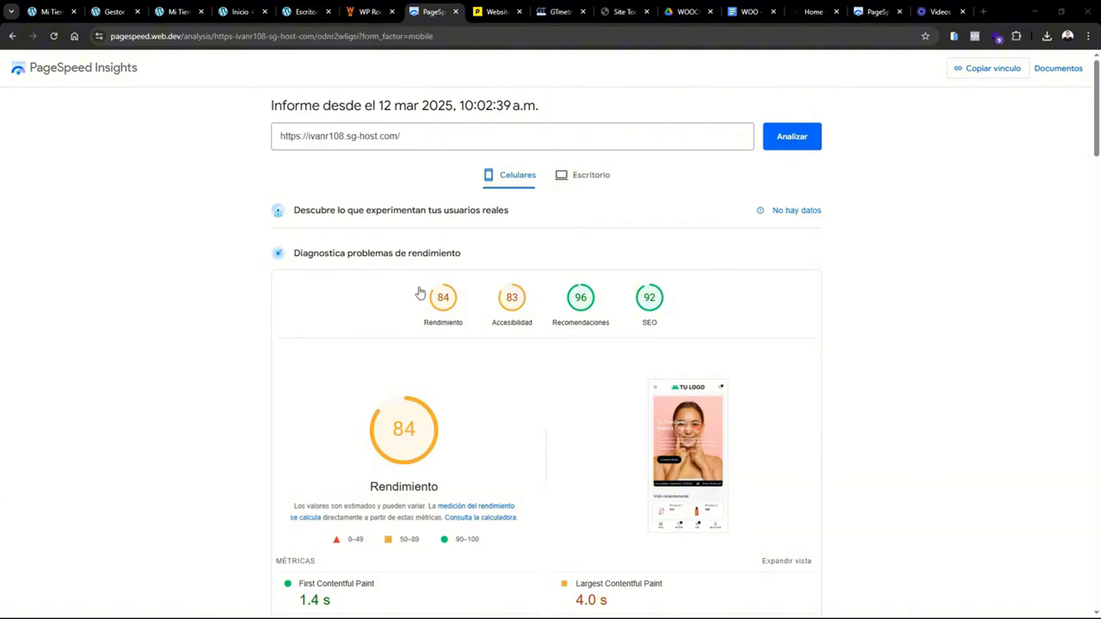
left_click(304, 12)
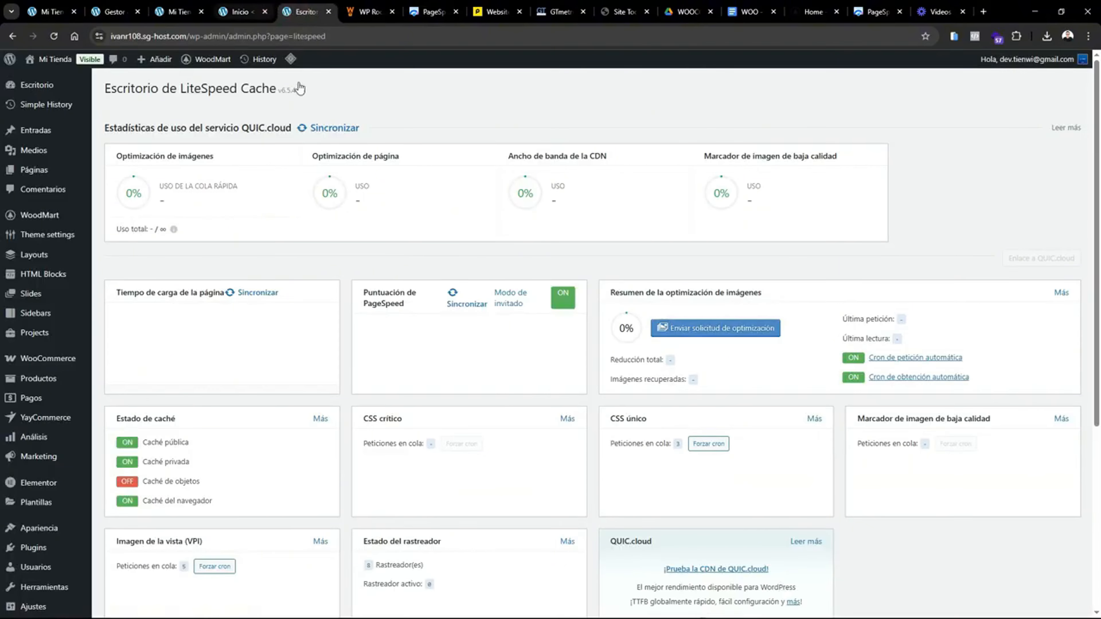
scroll(981, 367, "down", 6)
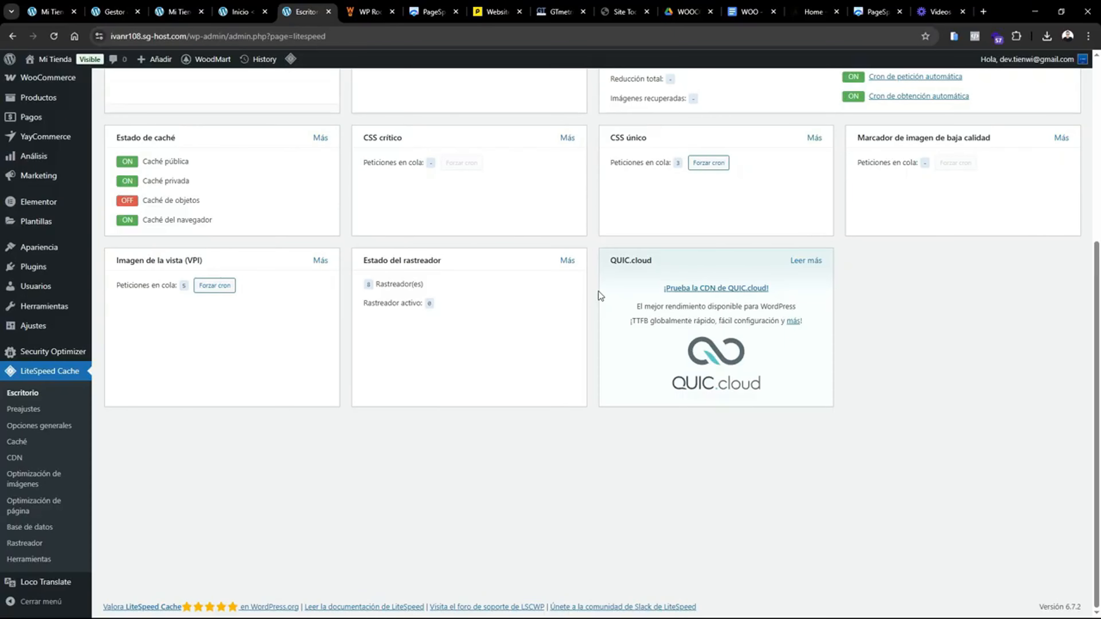
left_click_drag(1097, 336, 1087, 374)
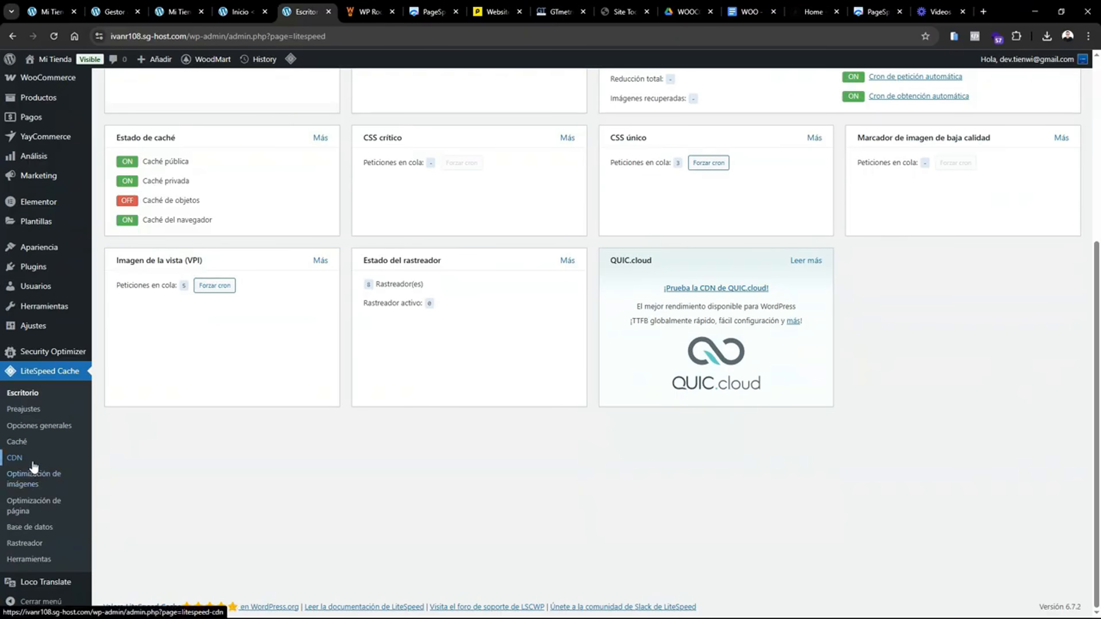
- Glance at the WP Rocket pricing page and deactivate the LiteSpeed Cache plugin in the WordPress installed plugins list
left_click(23, 458)
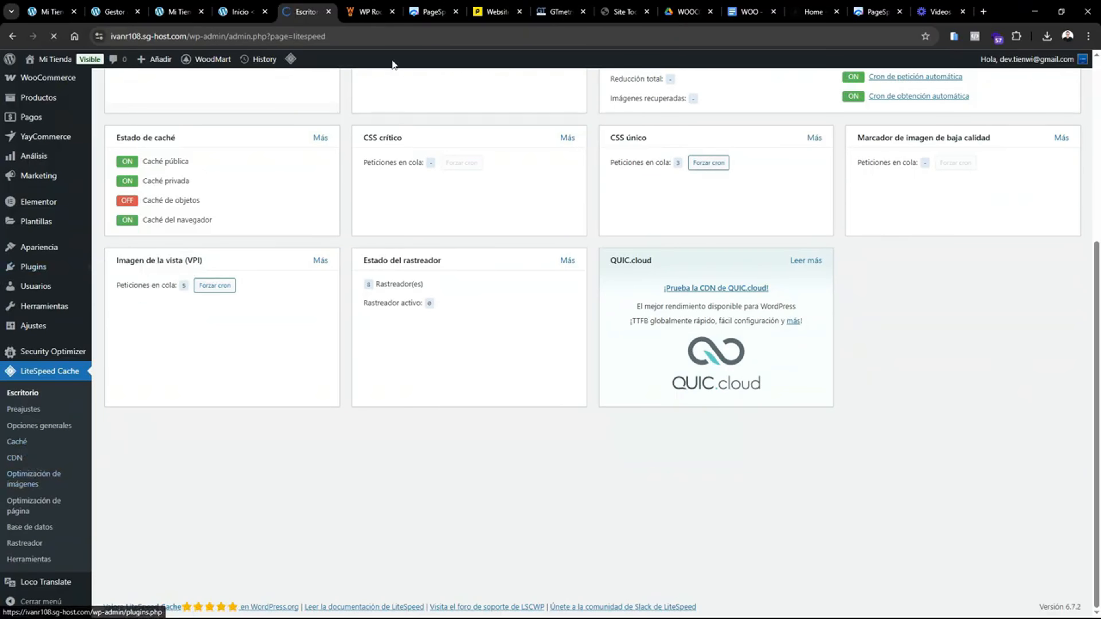
left_click(368, 12)
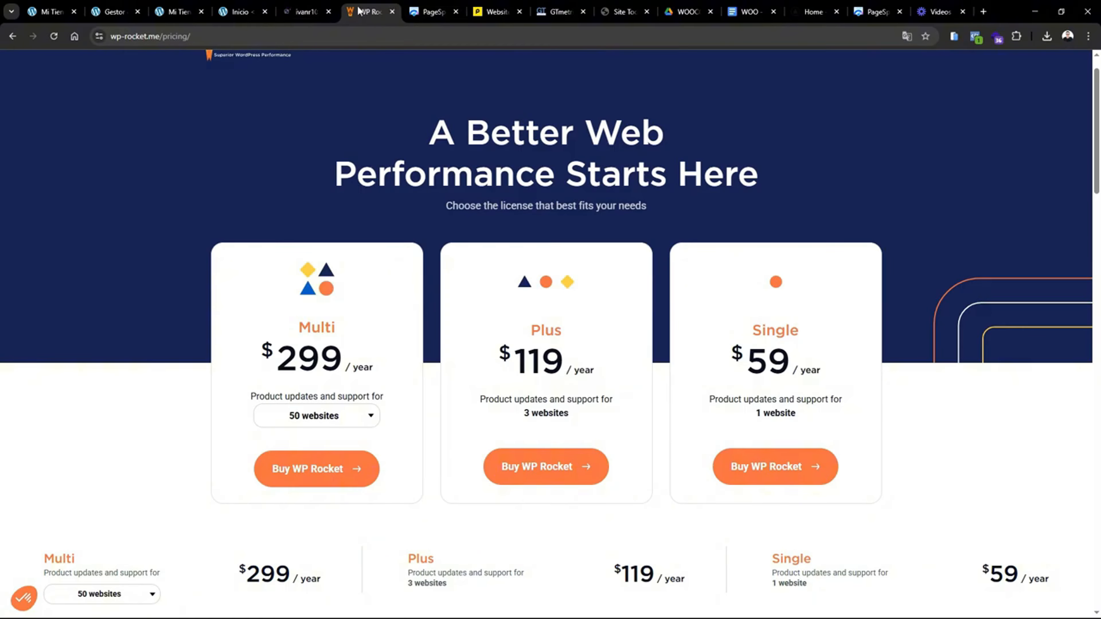
left_click(303, 11)
left_click_drag(1098, 112, 1099, 210)
scroll(382, 235, "up", 2)
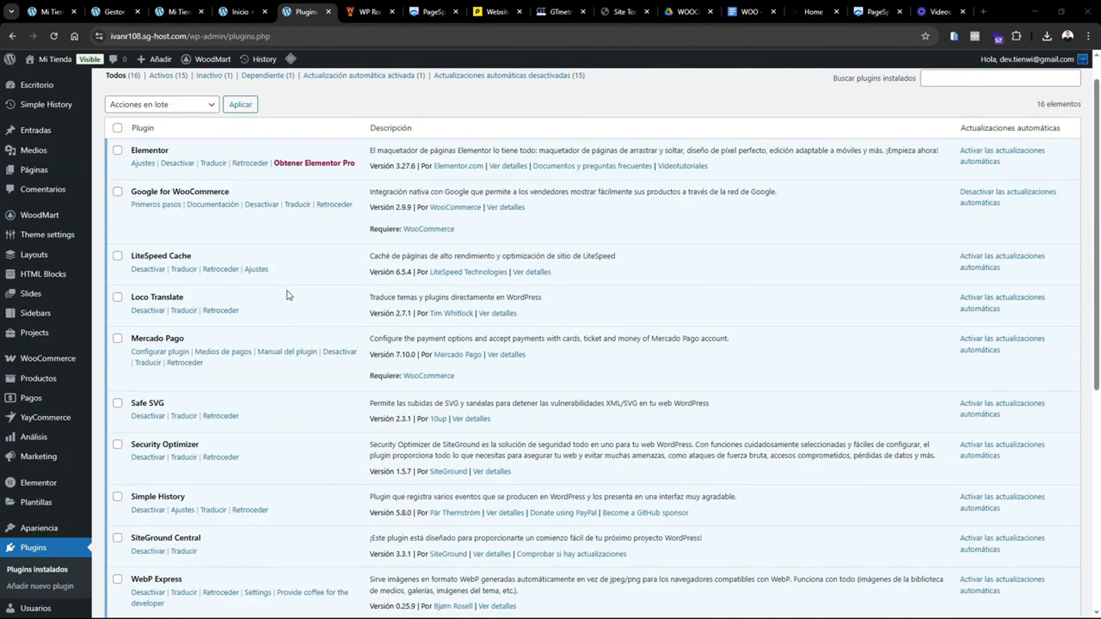
left_click(152, 269)
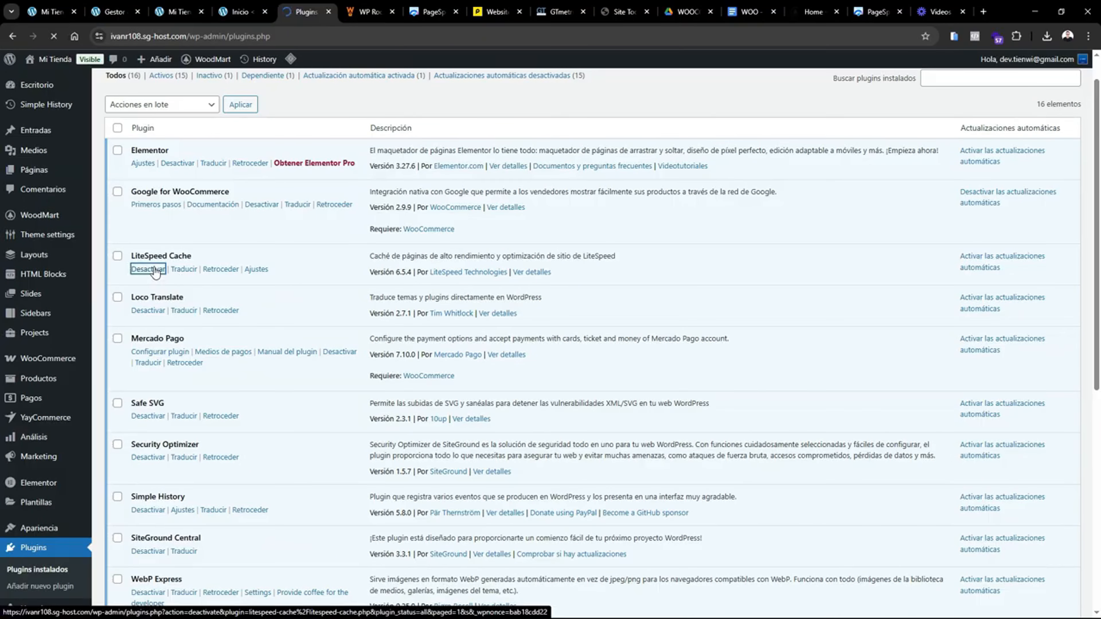
- Activate the WP Rocket plugin in the installed plugins list
left_click_drag(1098, 140, 1099, 348)
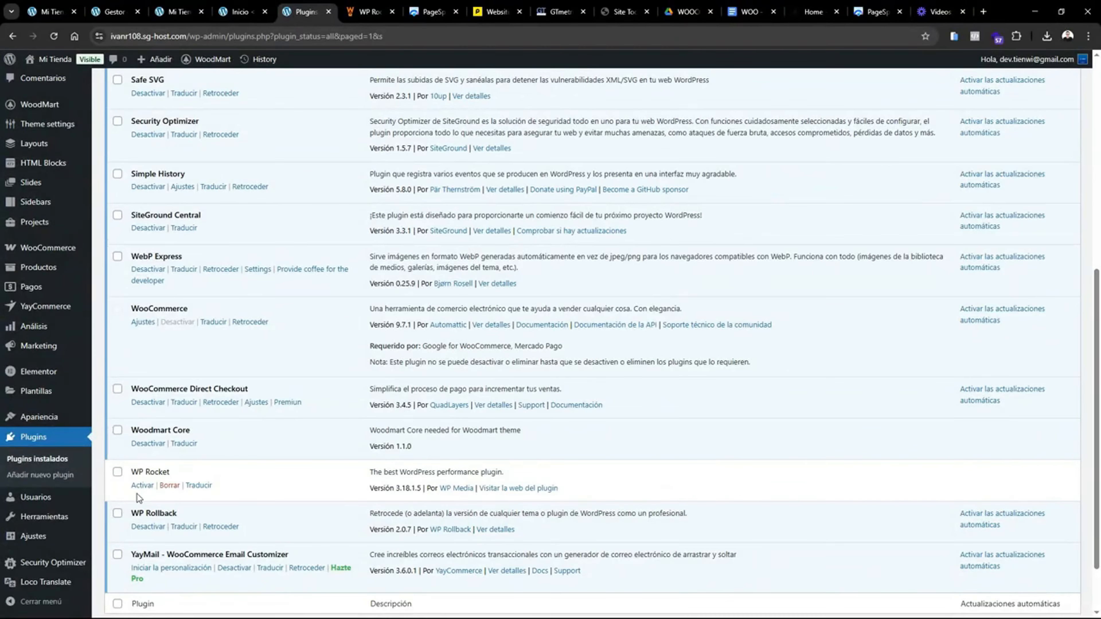
scroll(141, 491, "down", 1)
left_click(140, 439)
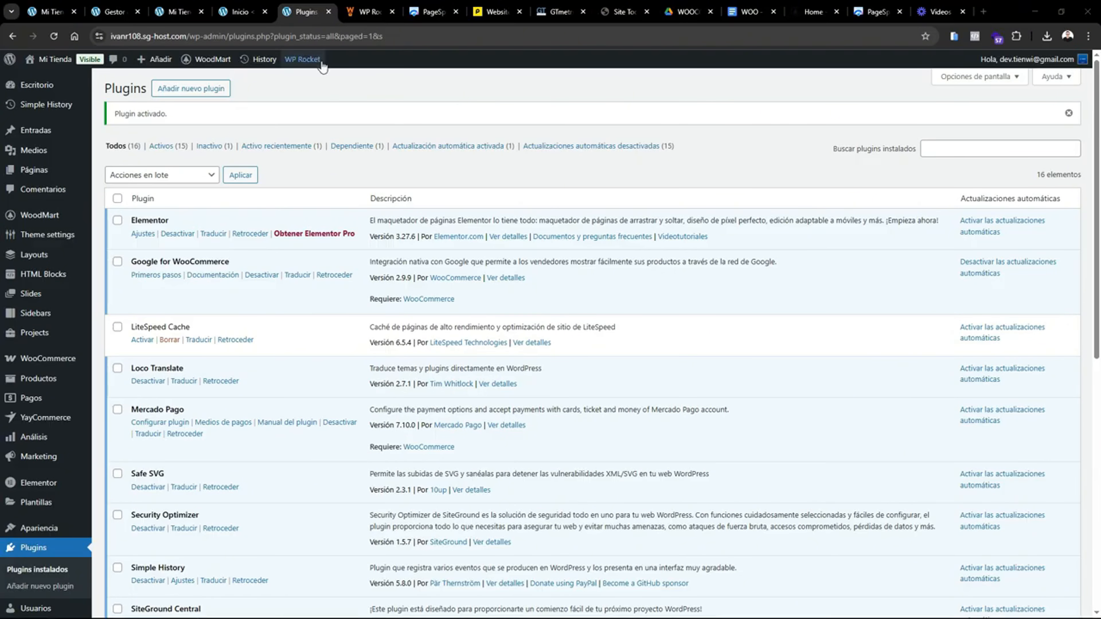
- Clear the WP Rocket cache and flush SiteGround's dynamic cache for ivanr108.sg-host.com
mouse_move(301, 63)
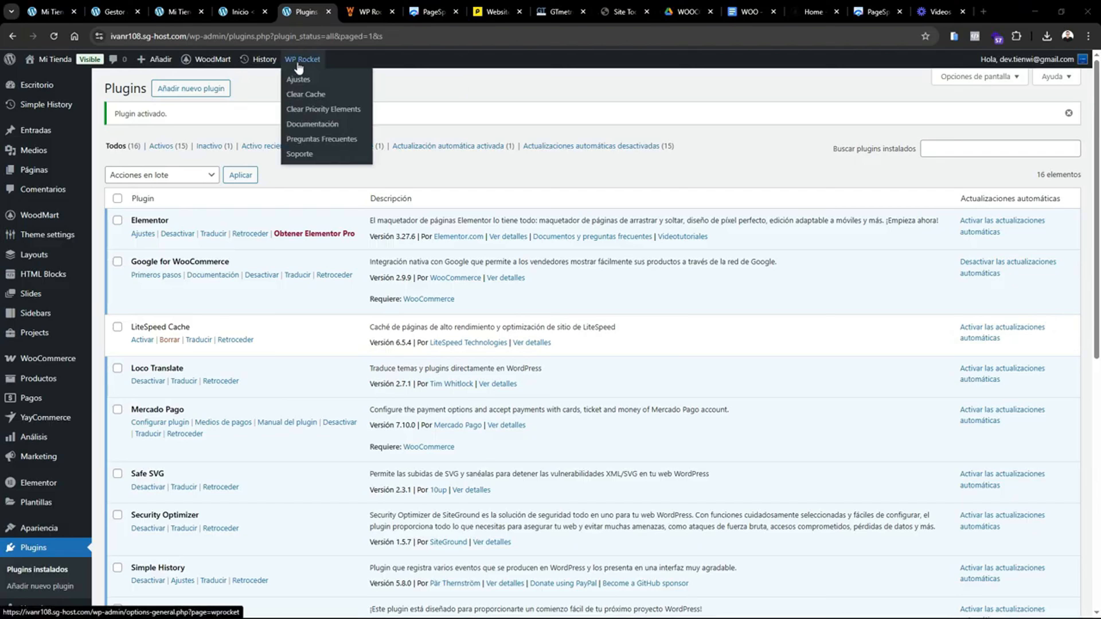
left_click(302, 96)
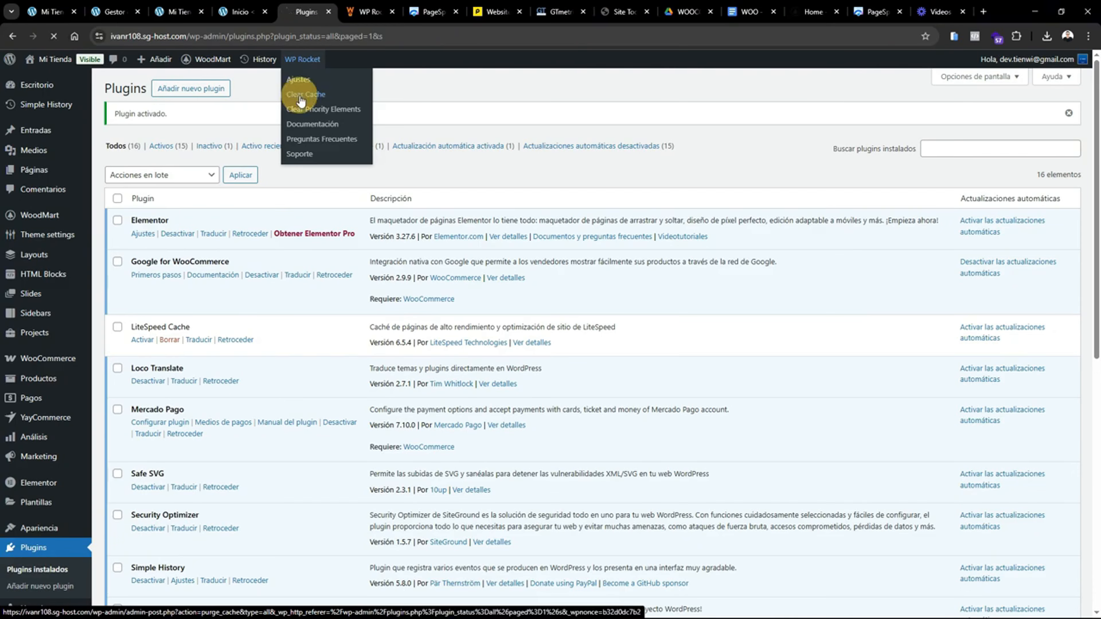
left_click(611, 13)
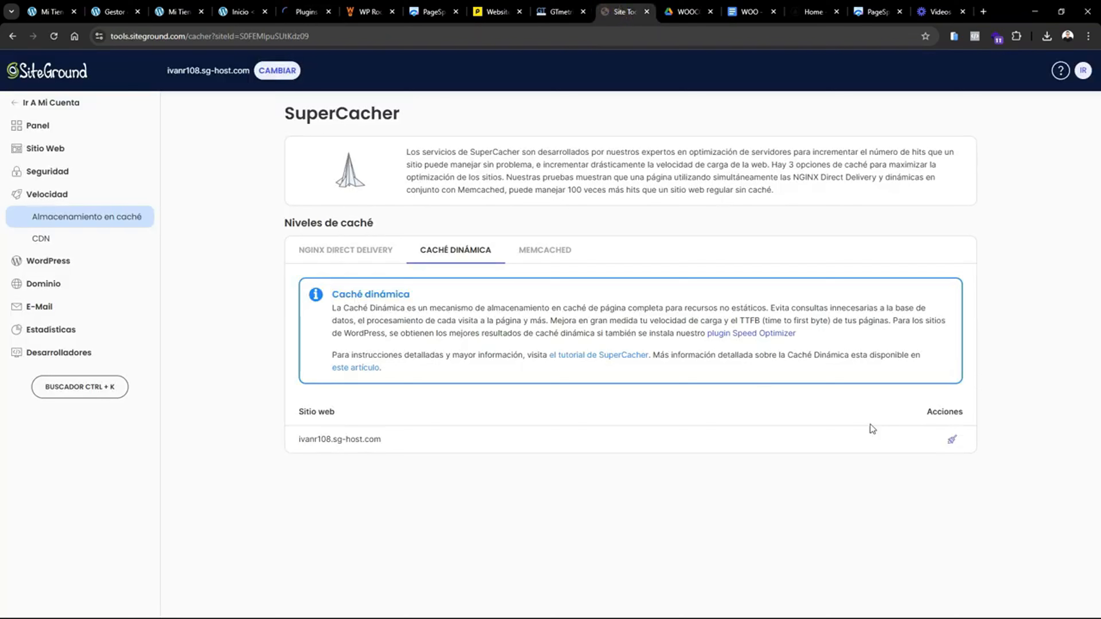
left_click(954, 439)
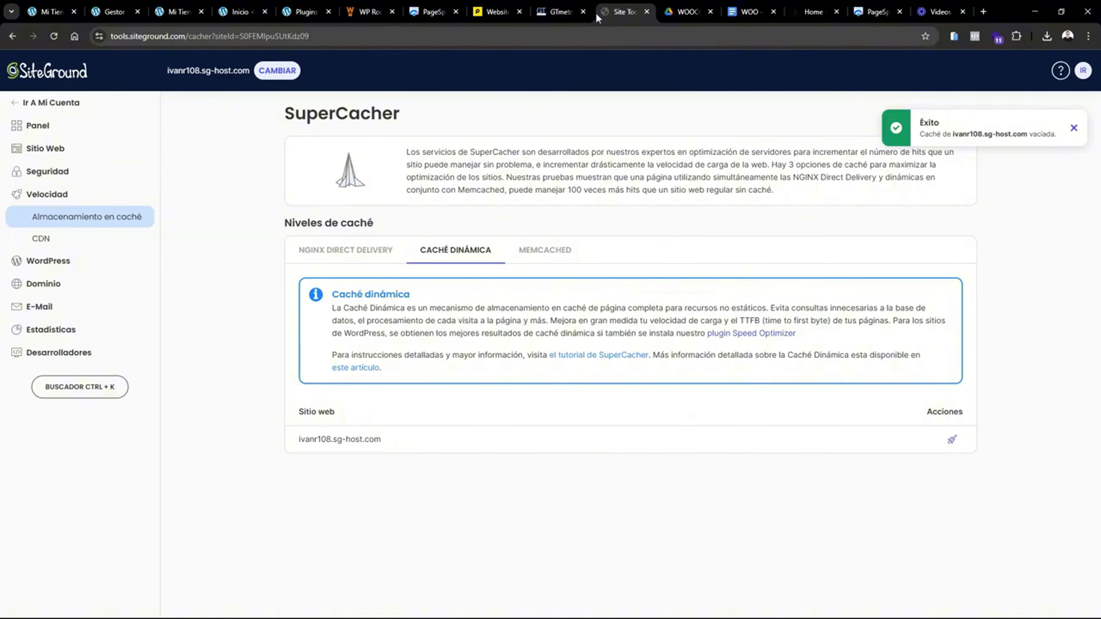
left_click(427, 12)
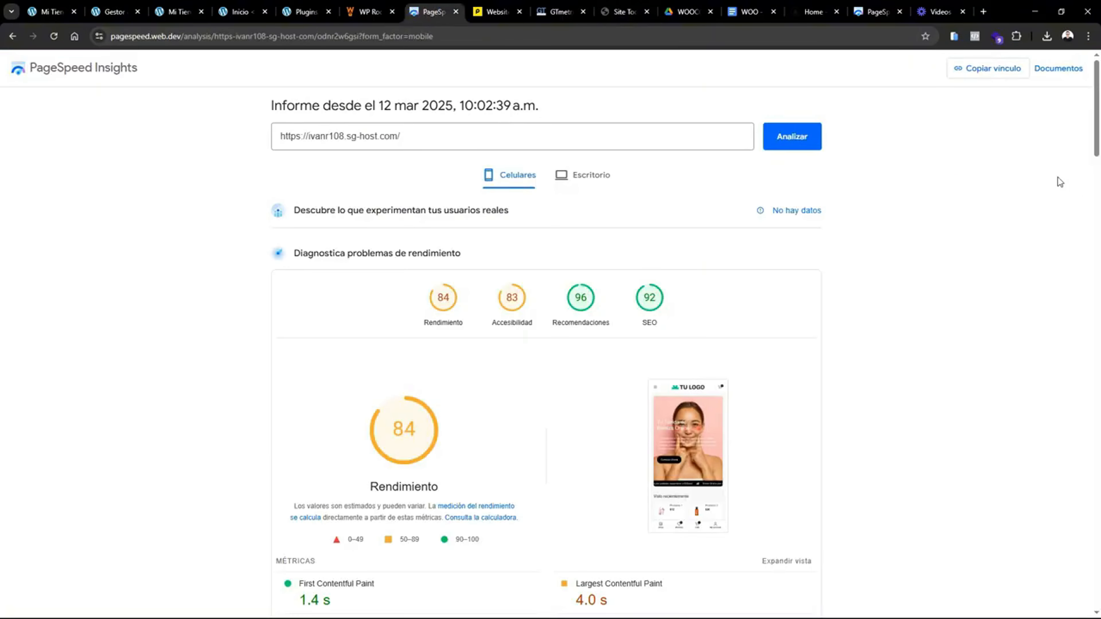
left_click(793, 137)
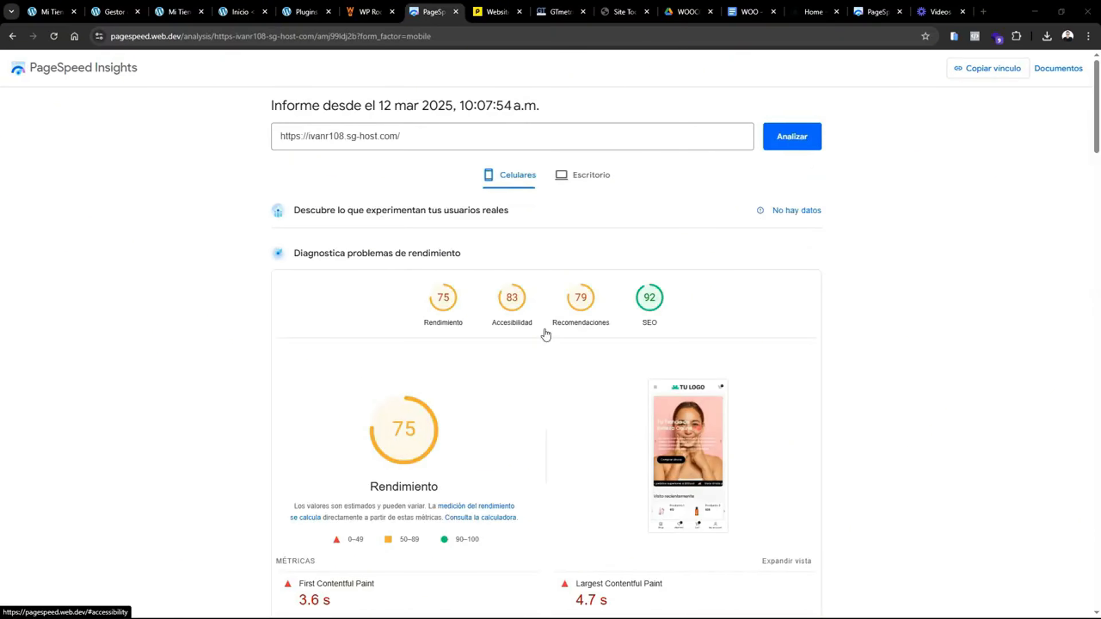
mouse_move(1098, 135)
left_mouse_down()
mouse_move(1096, 165)
mouse_move(1097, 119)
left_mouse_up()
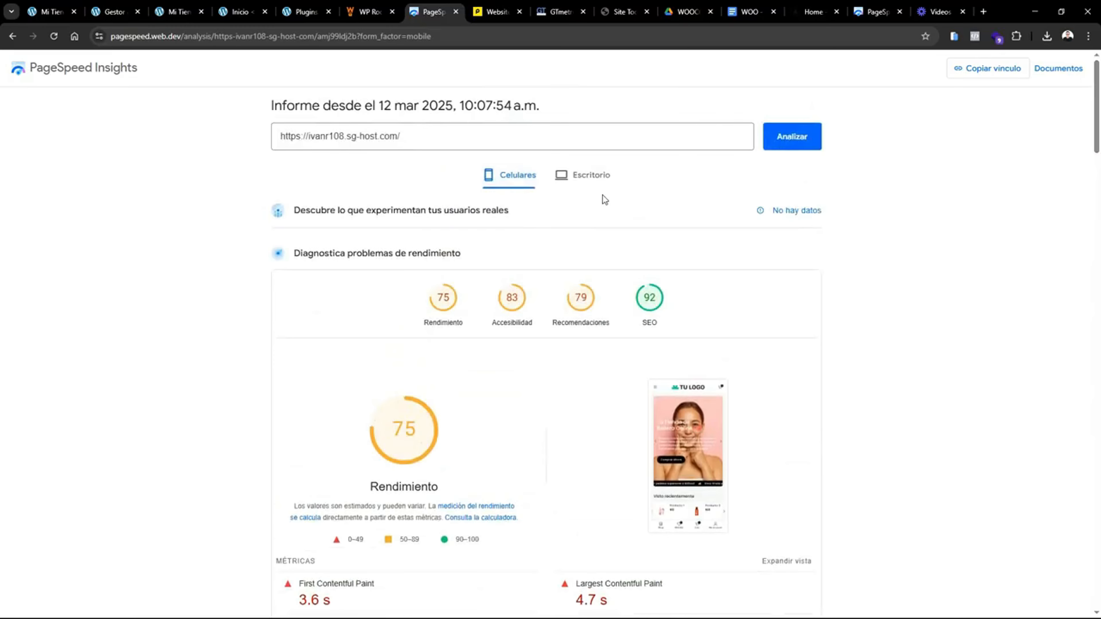
- Switch back to the WordPress admin and open WP Rocket's file optimization settings (Optimizar archivos)
left_click(239, 12)
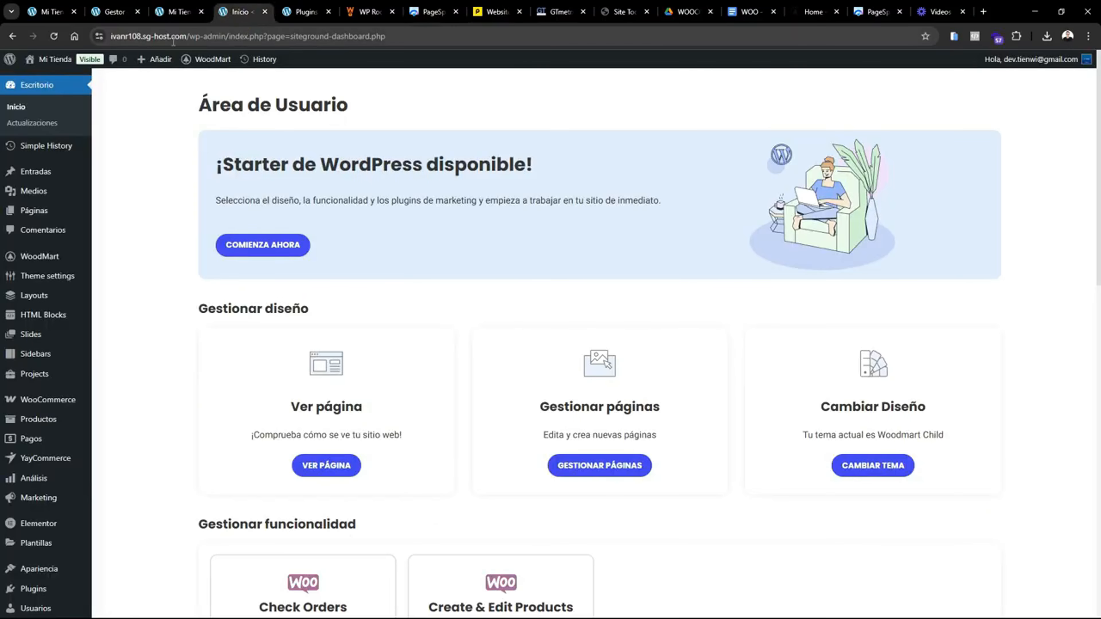
left_click(114, 14)
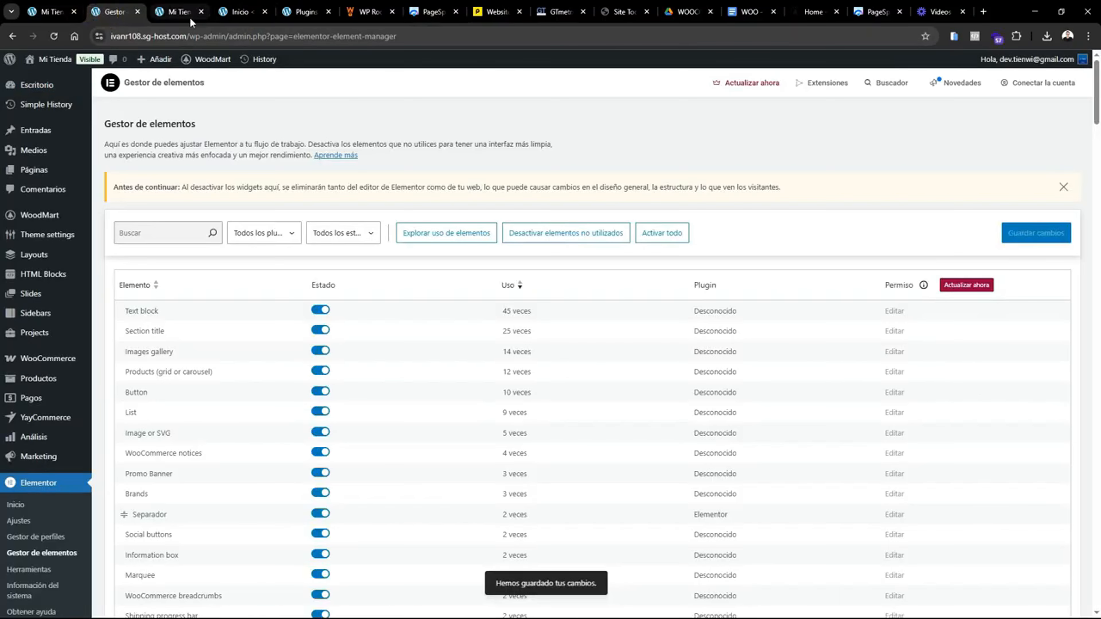
left_click(301, 12)
mouse_move(298, 69)
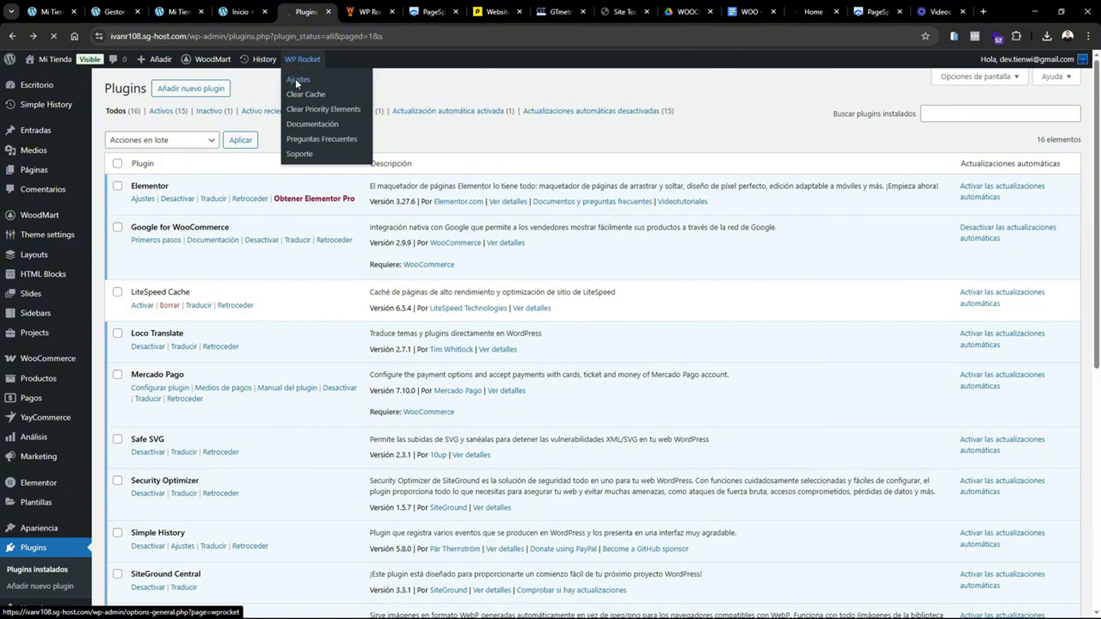
left_click_drag(1097, 205, 1097, 136)
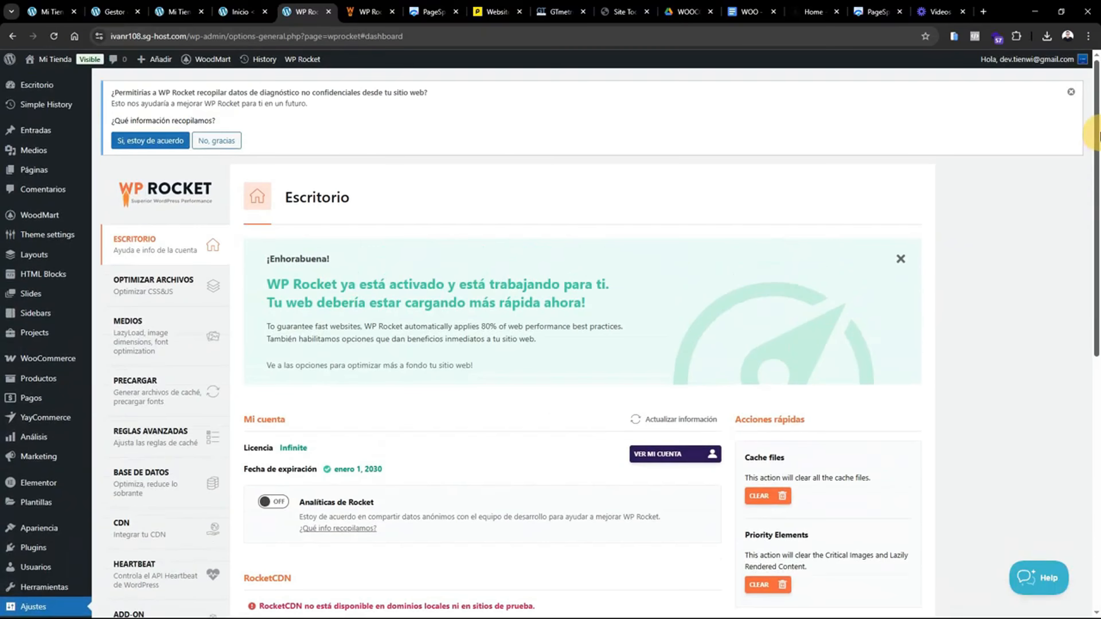
left_click(176, 277)
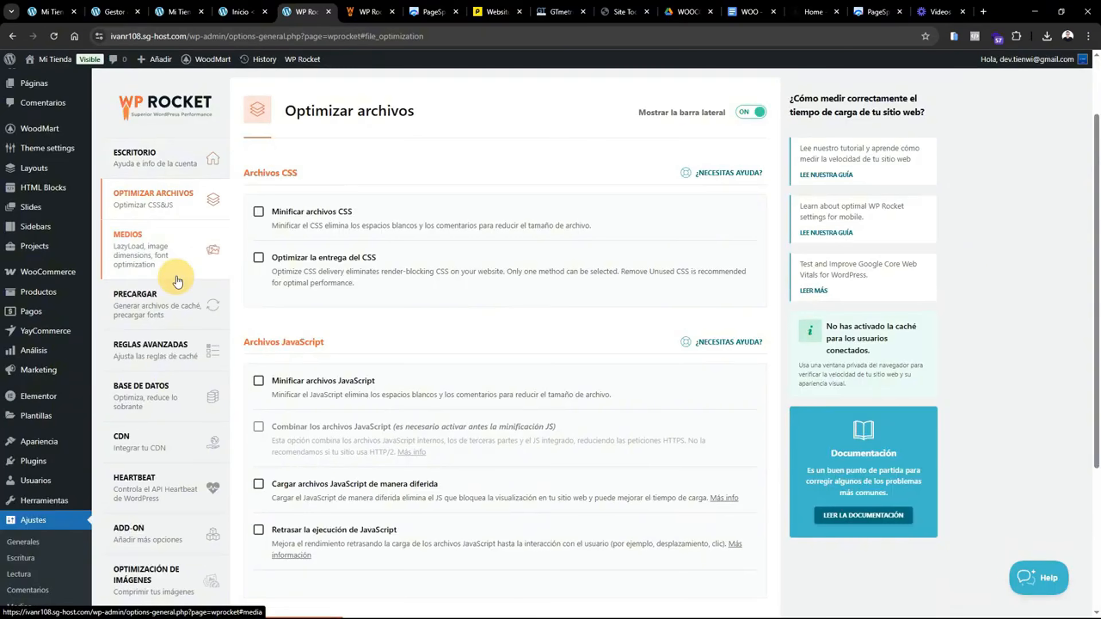
- Enable delayed JavaScript execution (Retrasar la ejecución de JavaScript) and review its one-click exclusion options
left_click_drag(1097, 203, 1099, 277)
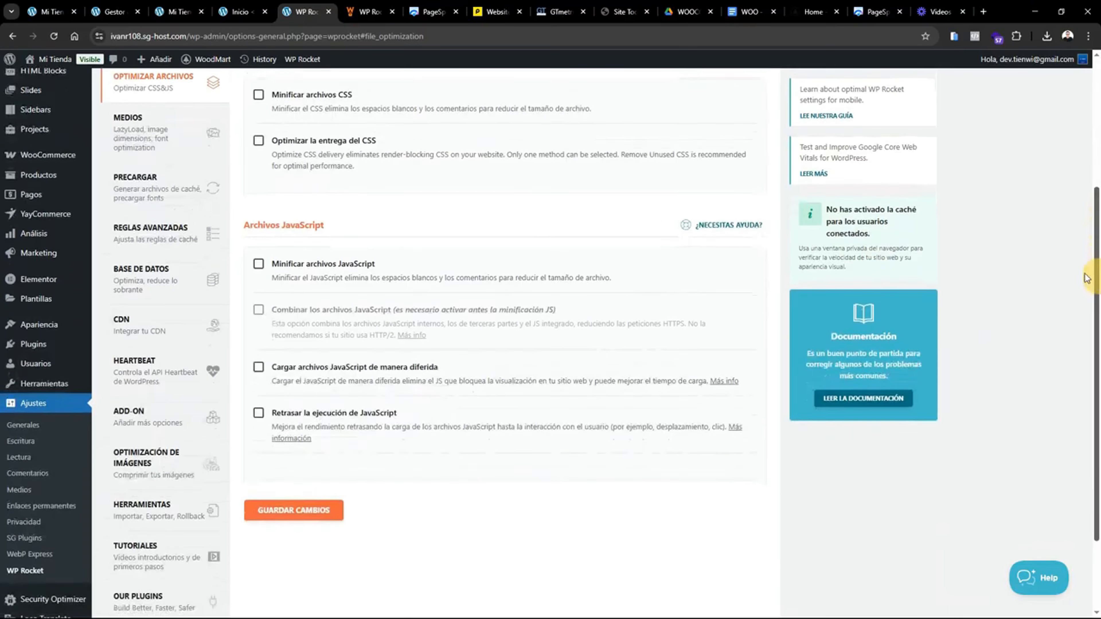
scroll(286, 428, "up", 1)
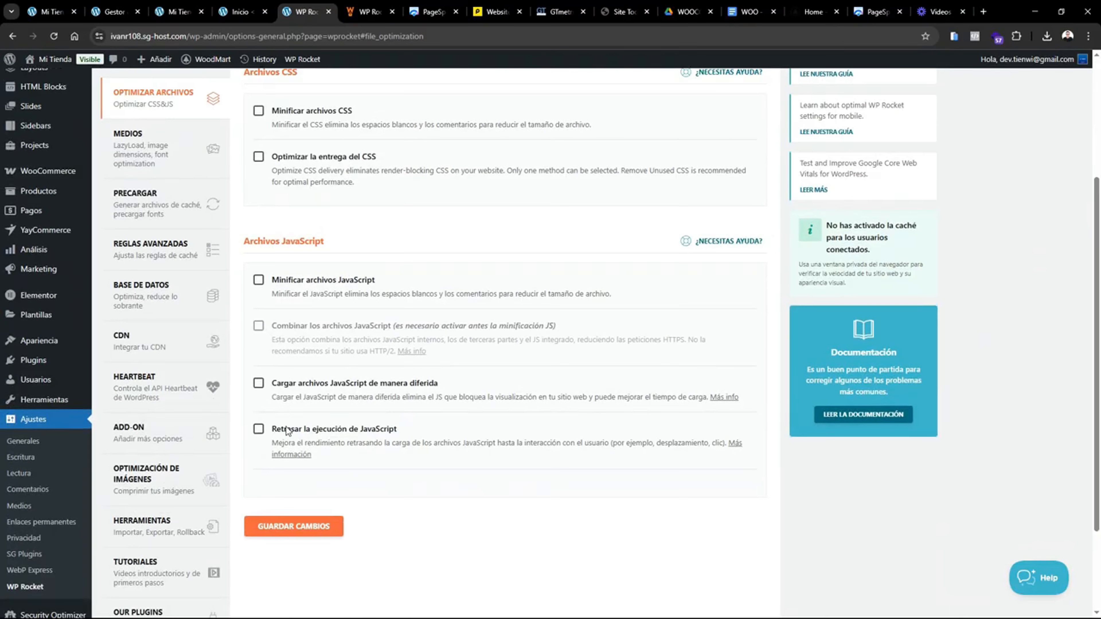
left_click(259, 429)
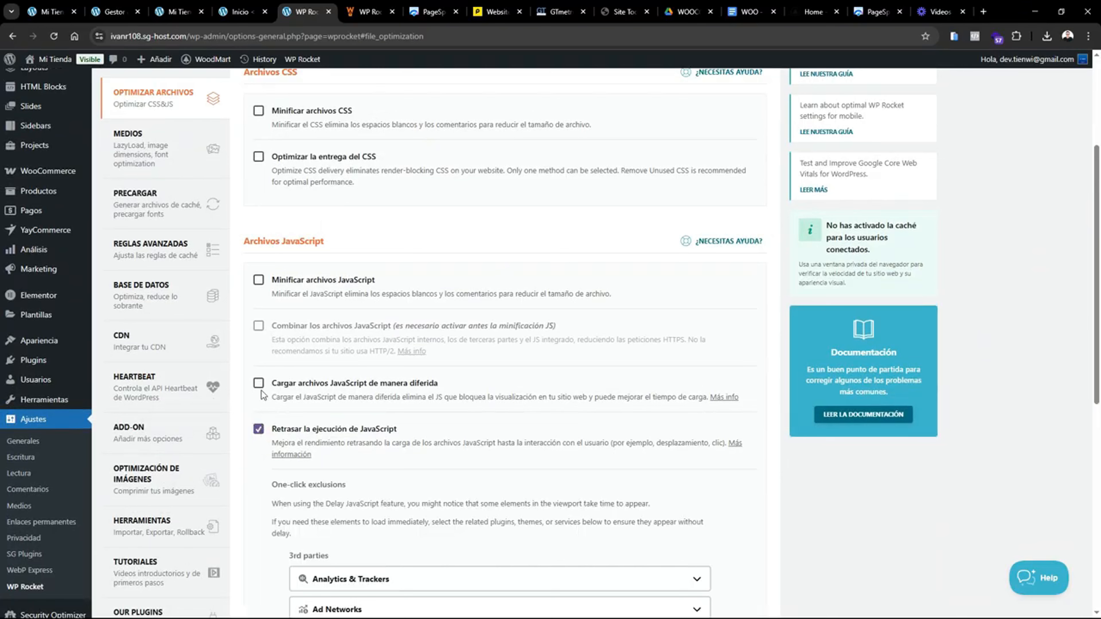
left_click_drag(1097, 289, 1094, 324)
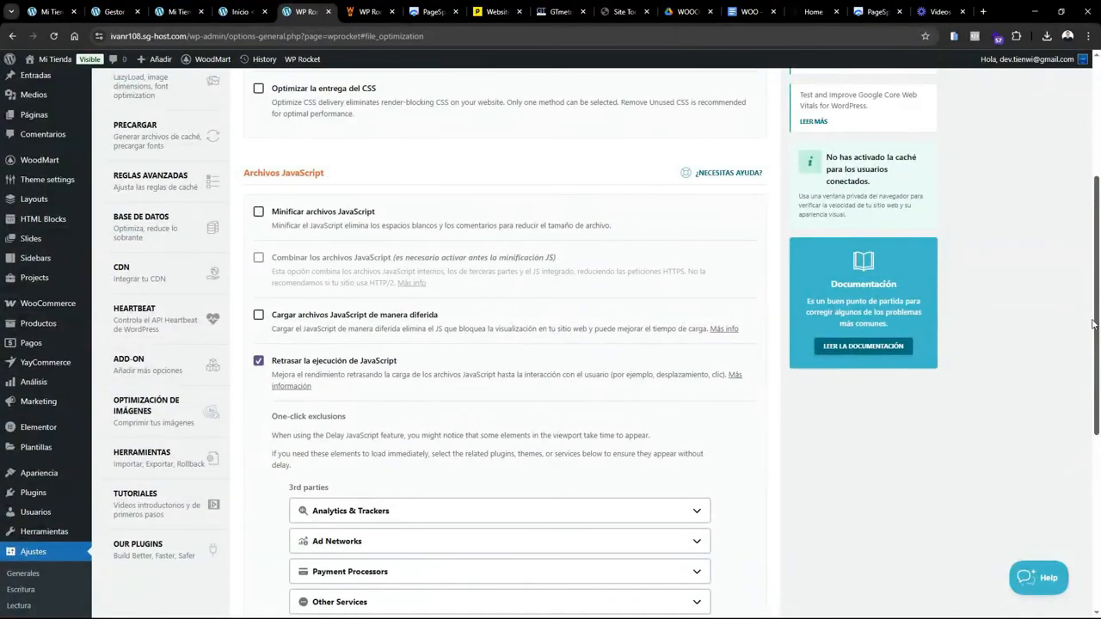
scroll(673, 351, "down", 3)
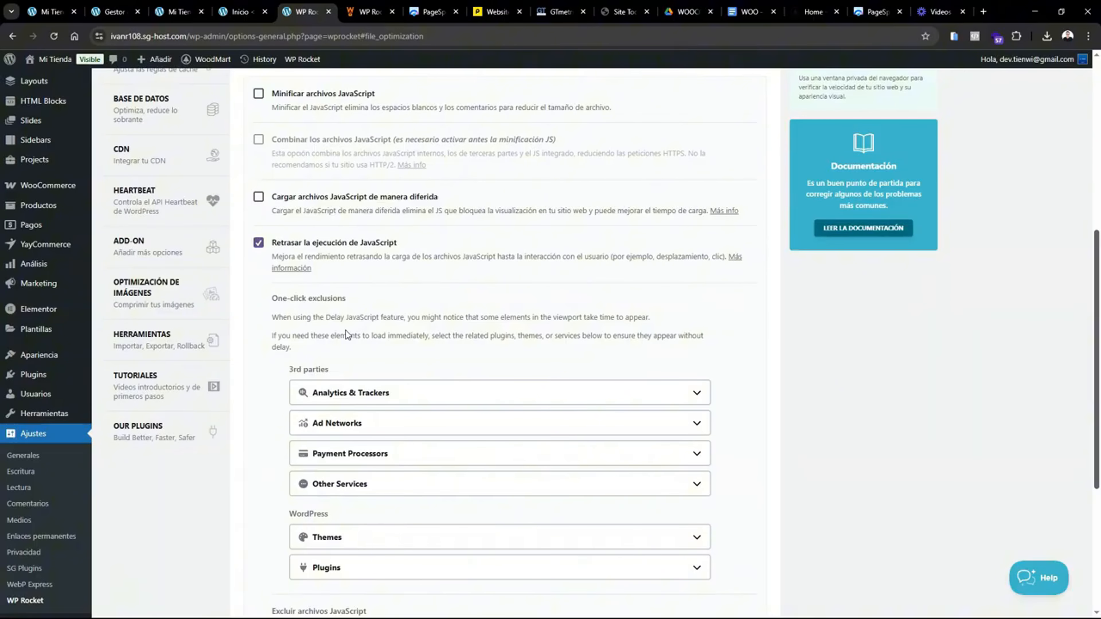
scroll(345, 329, "up", 2)
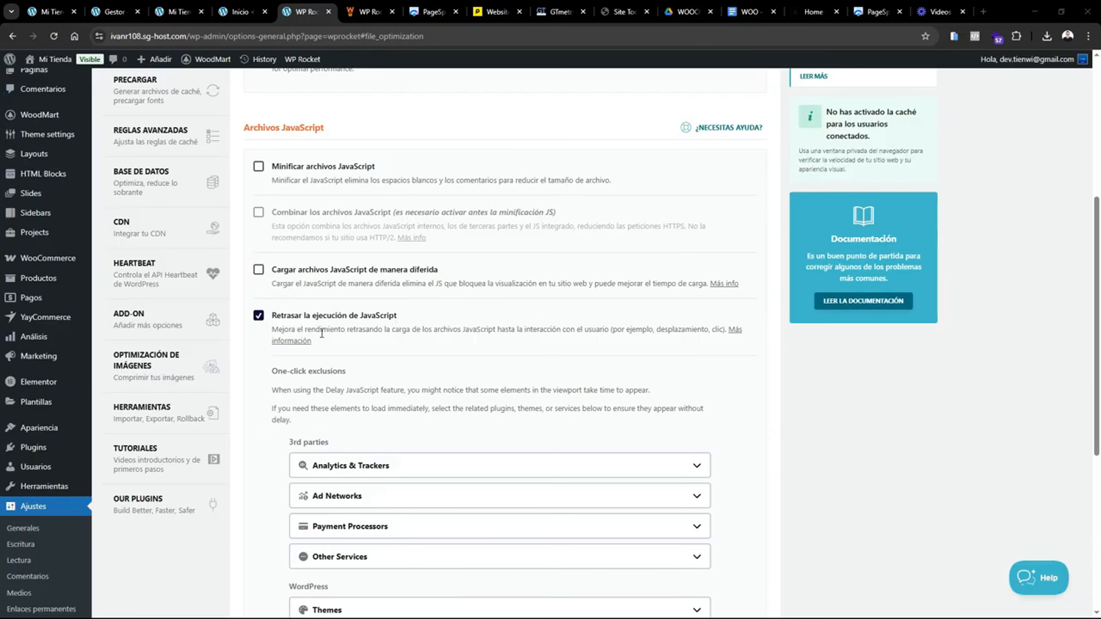
mouse_move(1098, 234)
left_mouse_down()
mouse_move(1098, 198)
mouse_move(1099, 222)
left_mouse_up()
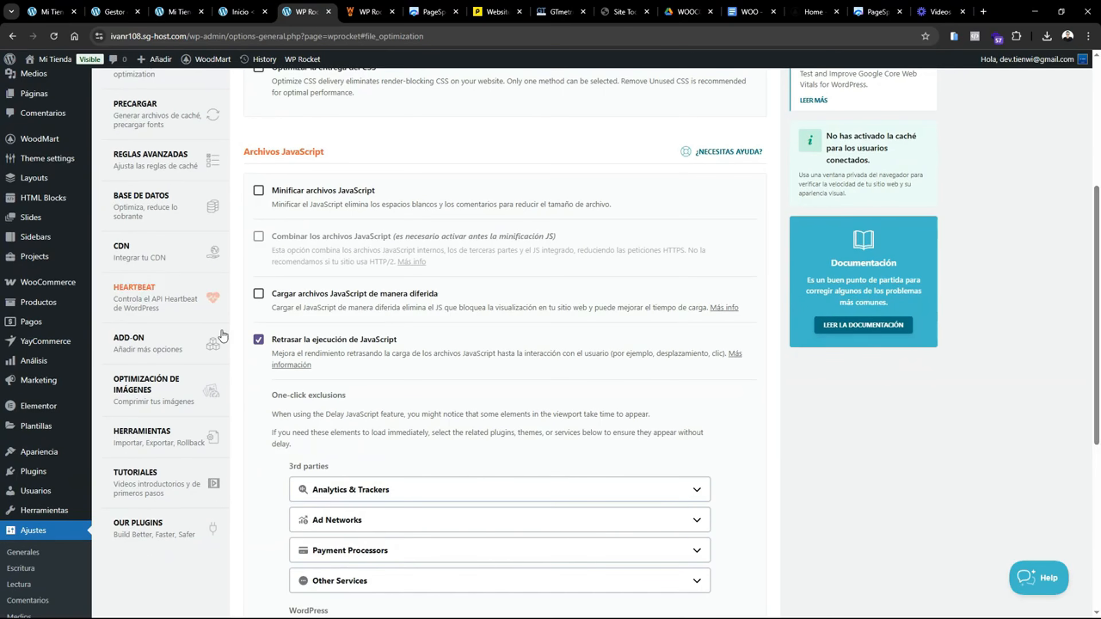
- Enable deferred loading of JavaScript files and JavaScript minification in the WP Rocket file settings
left_click(259, 295)
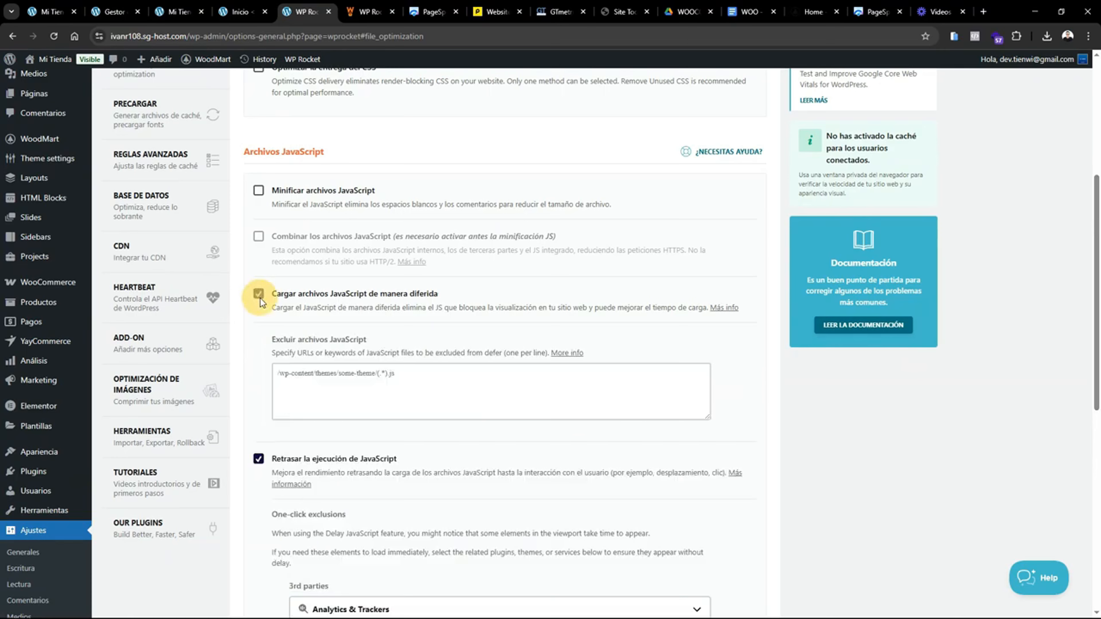
scroll(1096, 256, "up", 2)
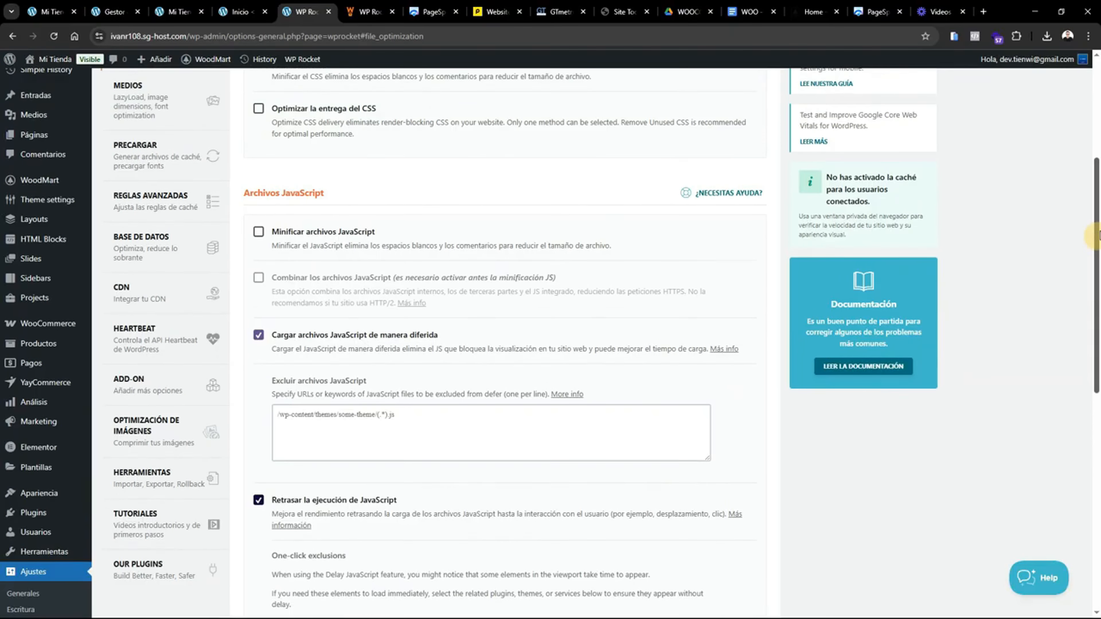
left_click(279, 256)
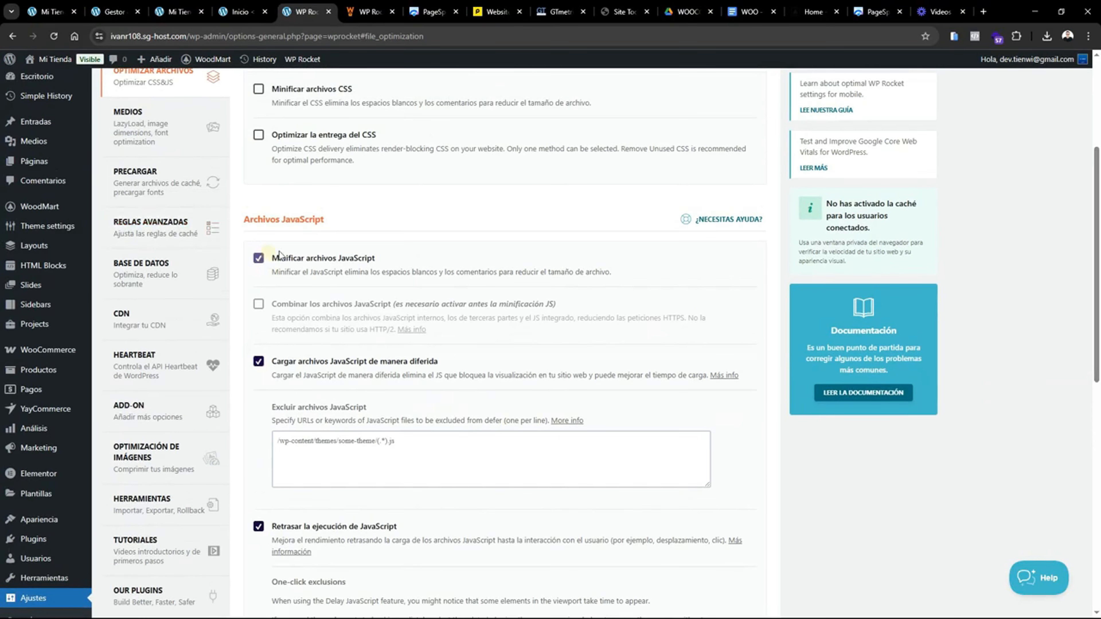
- Save the WP Rocket file optimization changes and clear the WP Rocket cache
left_click_drag(1098, 237, 1089, 439)
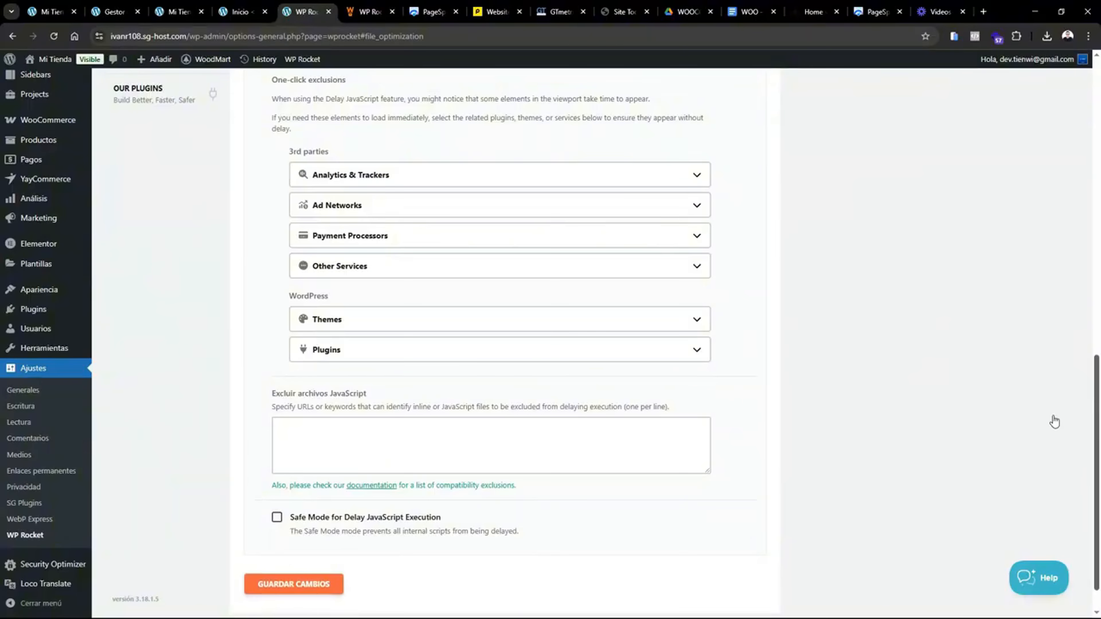
left_click(290, 588)
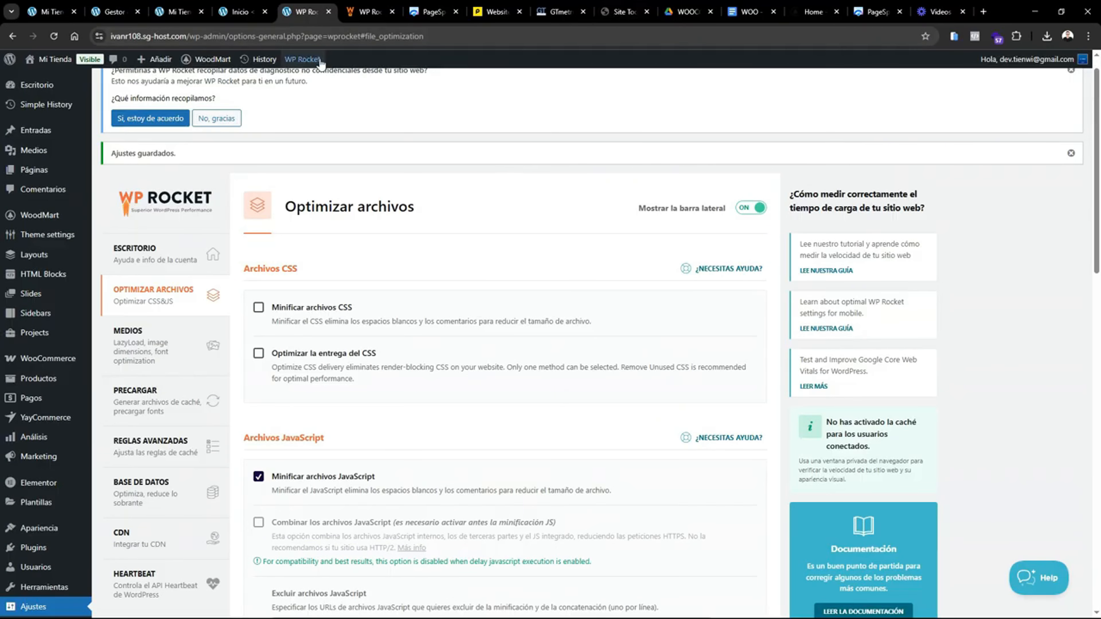
mouse_move(302, 59)
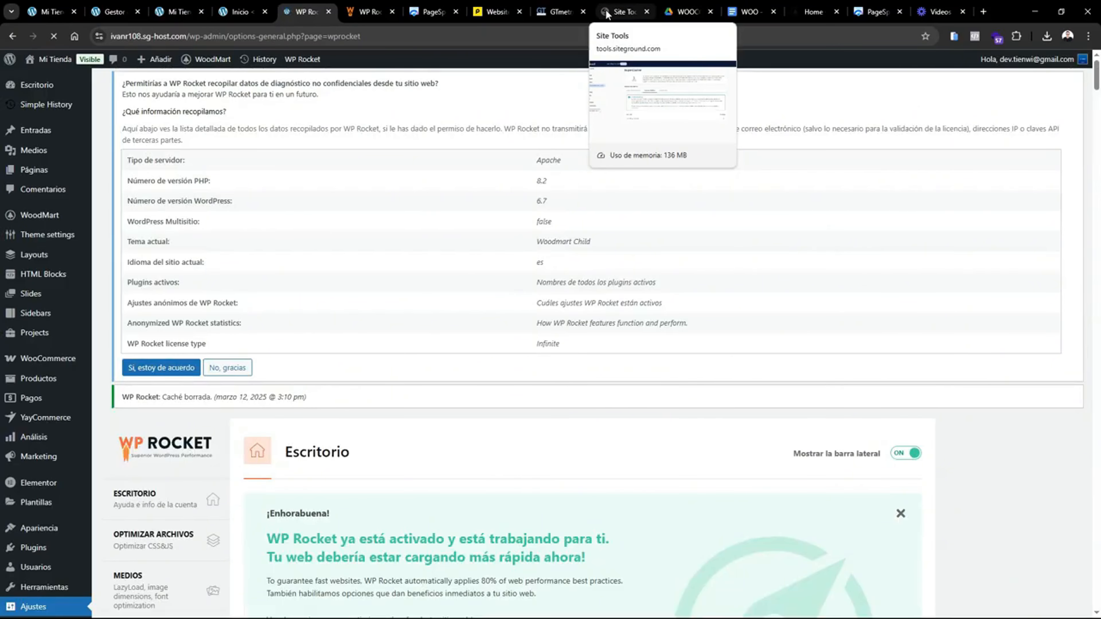
- Switch to SiteGround Site Tools and flush the SuperCacher dynamic cache for ivanr108.sg-host.com
left_click(420, 15)
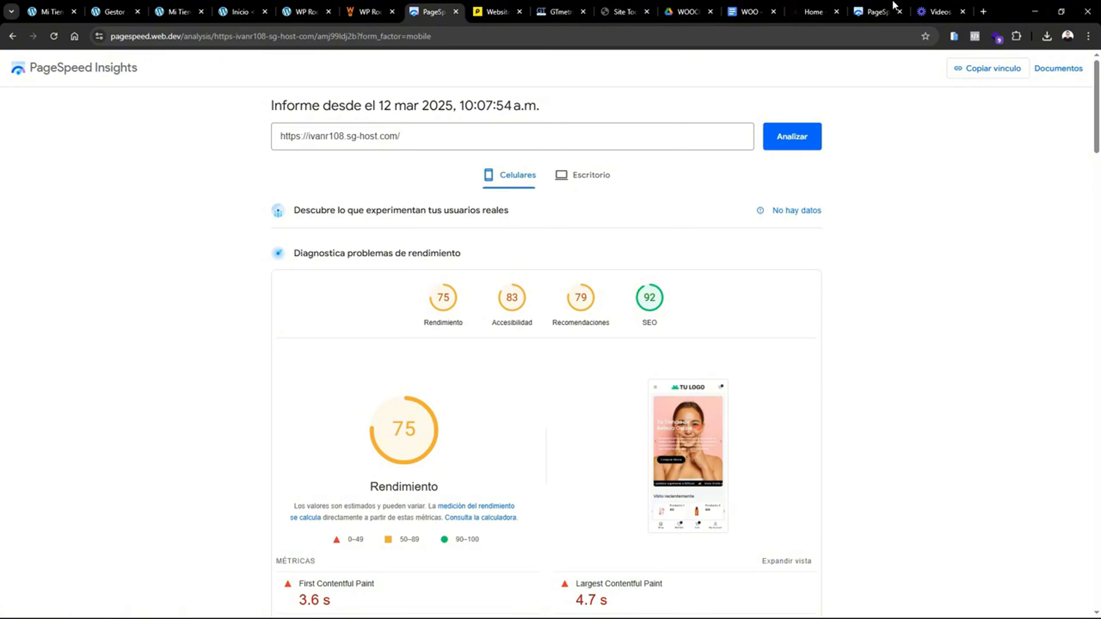
left_click(625, 12)
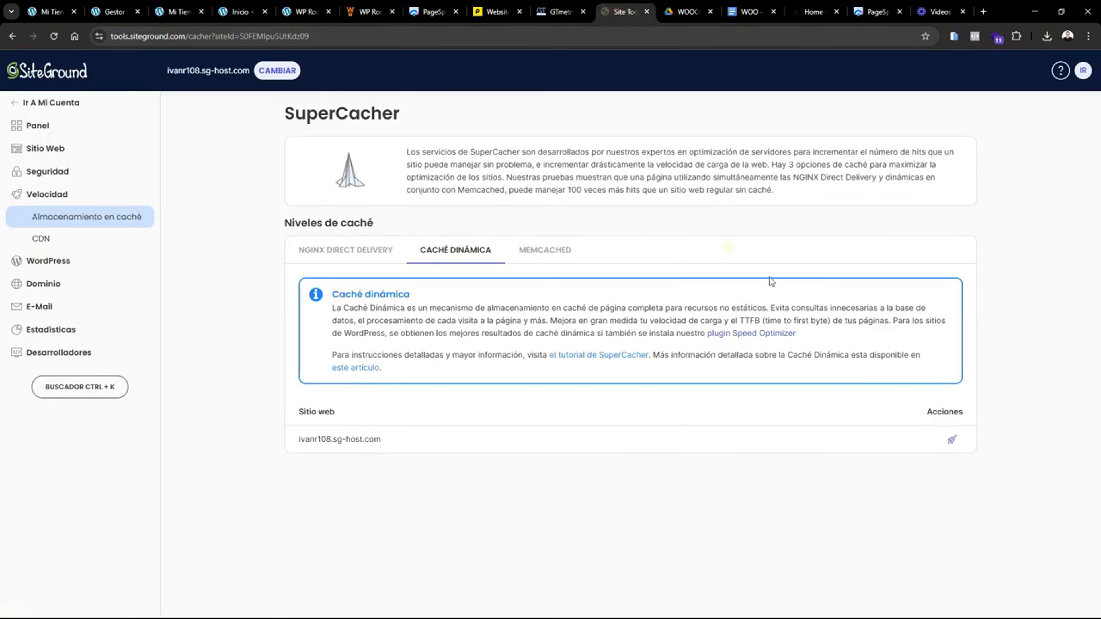
left_click(950, 438)
left_click(432, 12)
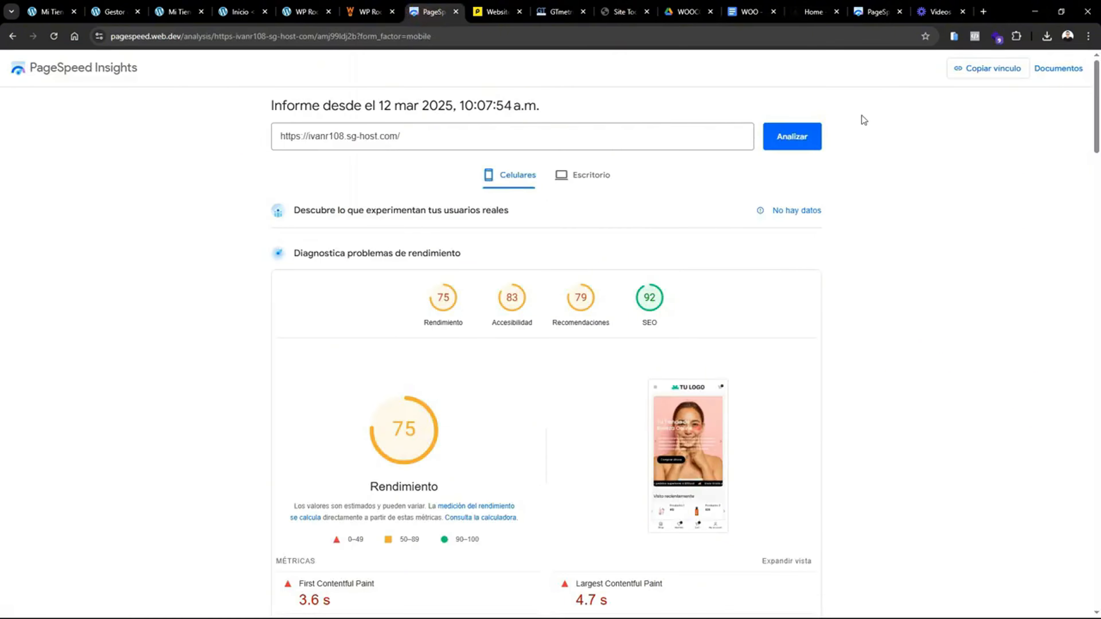
left_click(799, 138)
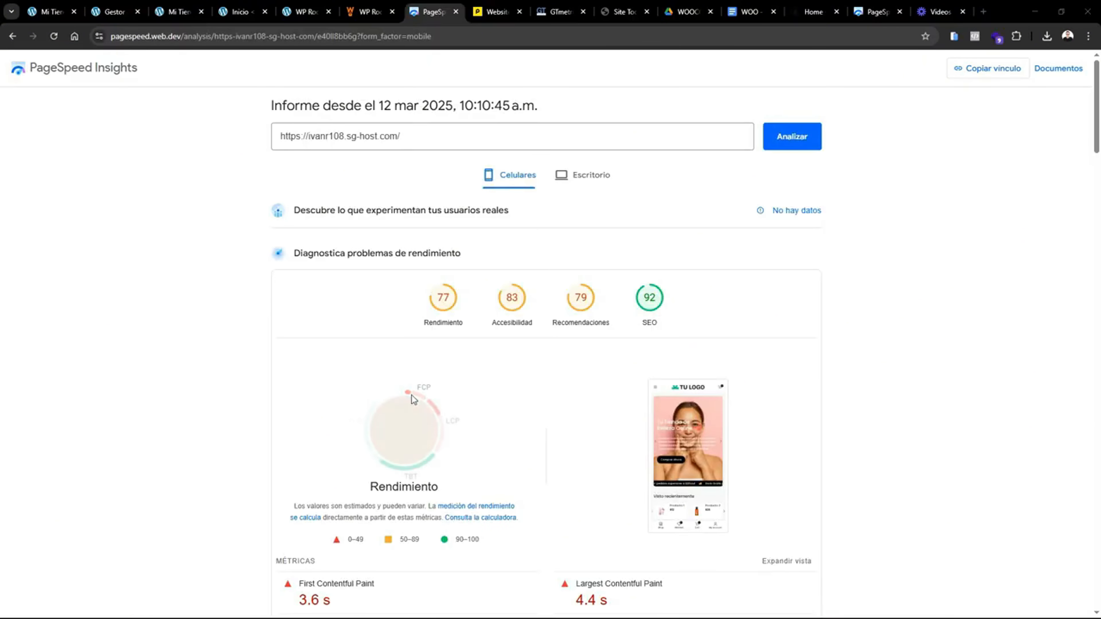
left_click(593, 182)
left_click(515, 176)
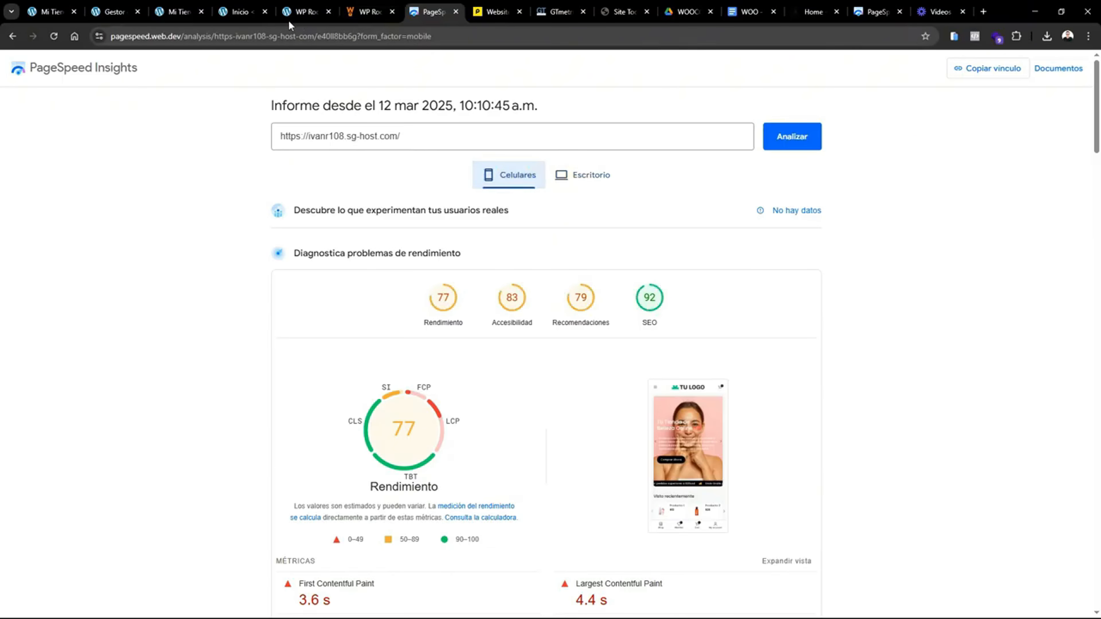
- Enable CSS minification and optimized CSS delivery with Remove Unused CSS in WP Rocket's file optimization settings, and save them
left_click(295, 11)
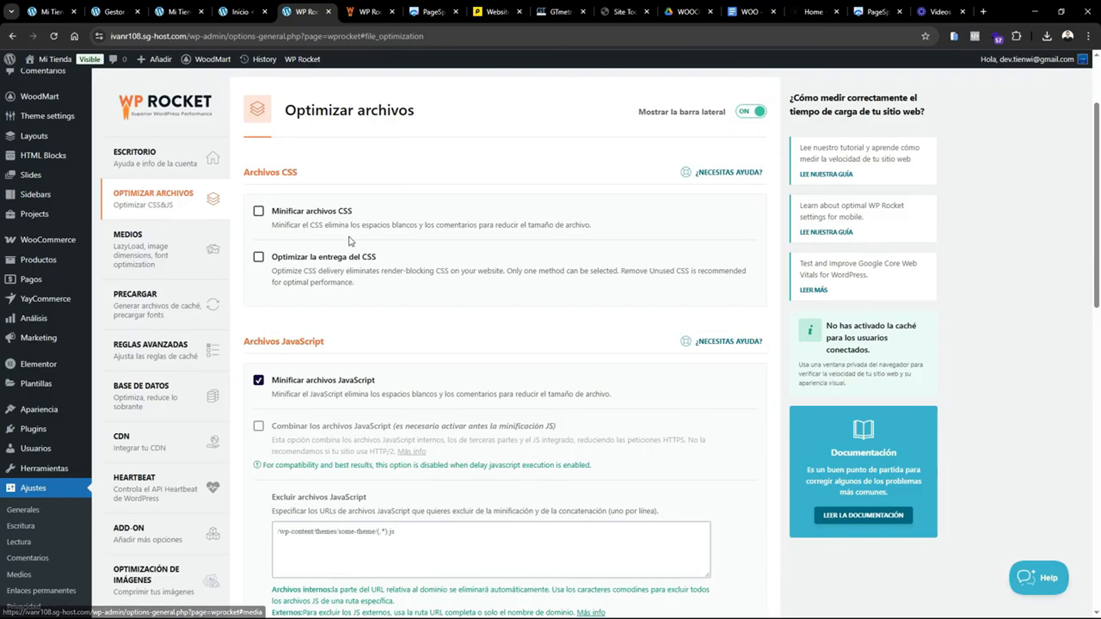
left_click(258, 211)
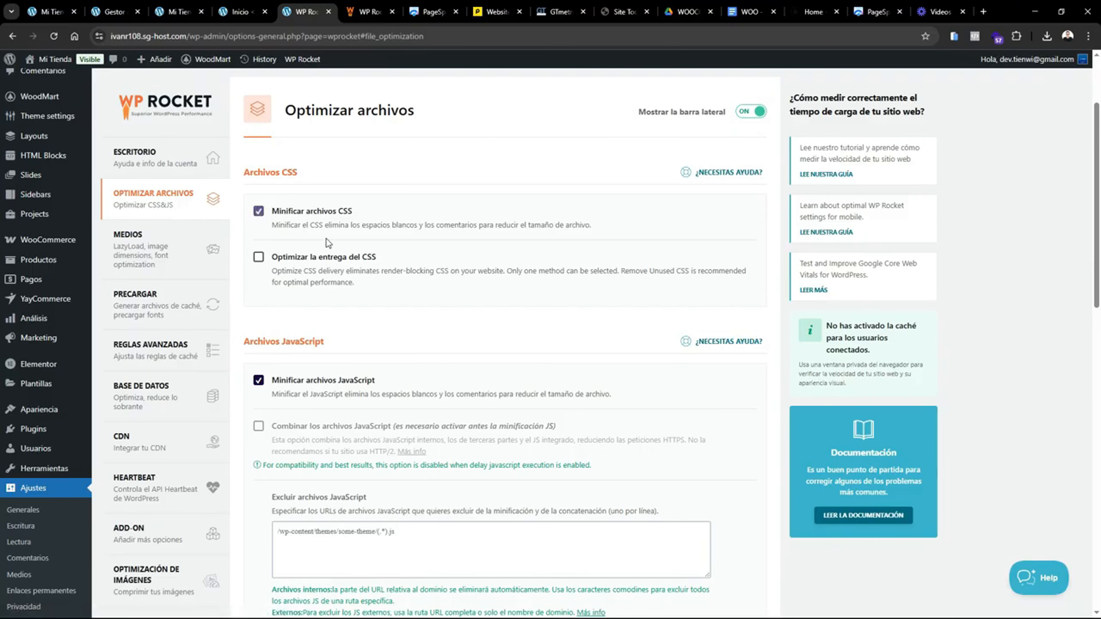
left_click(259, 258)
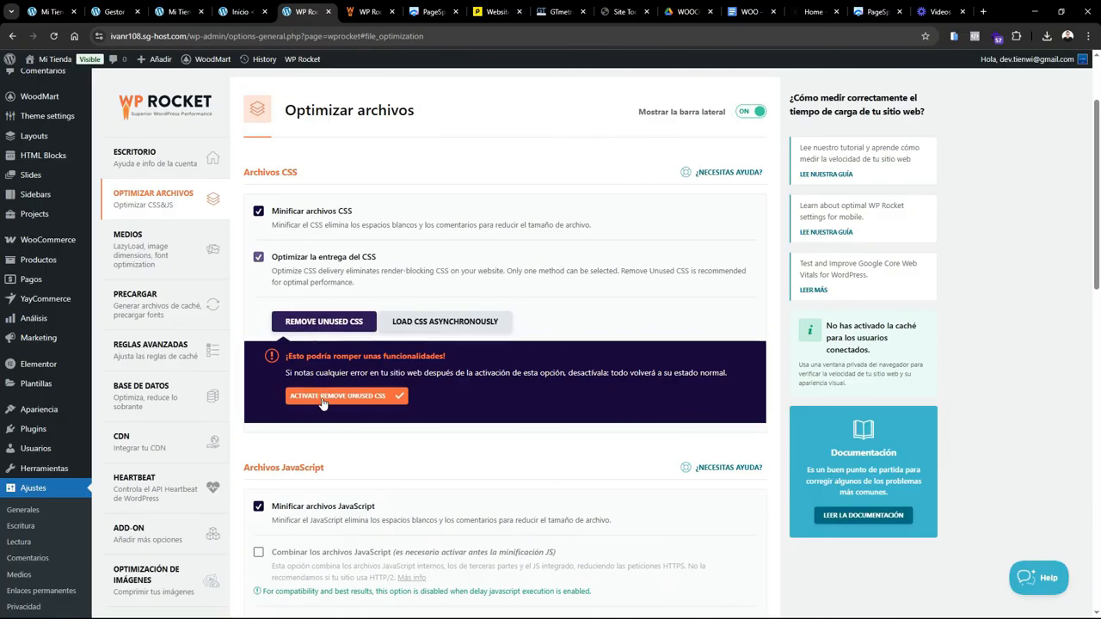
left_click(338, 406)
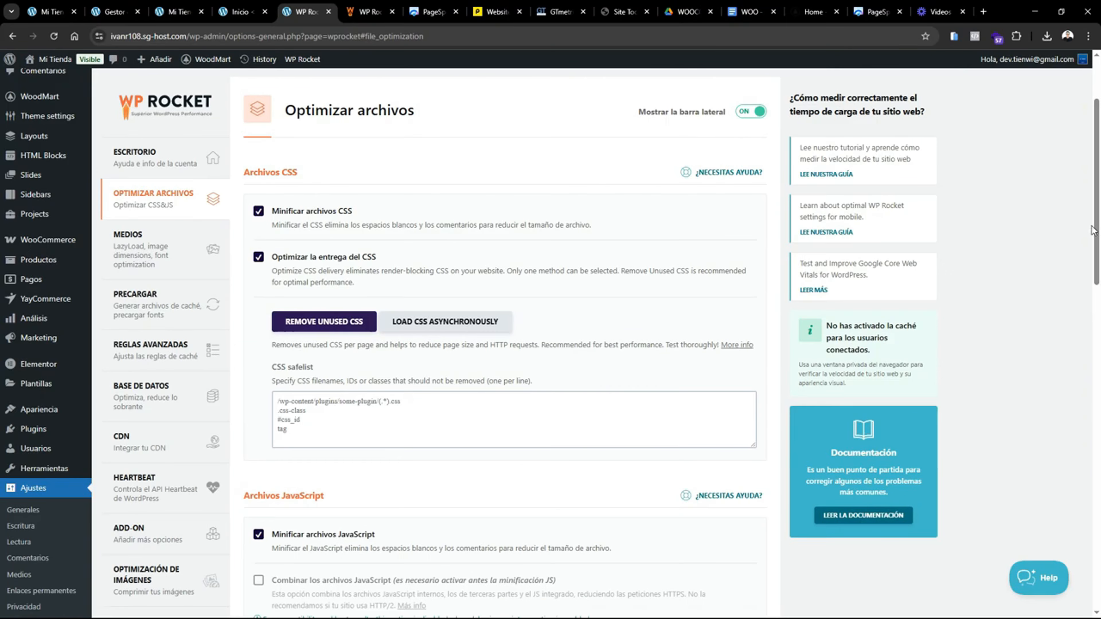
left_click_drag(1097, 195, 1073, 519)
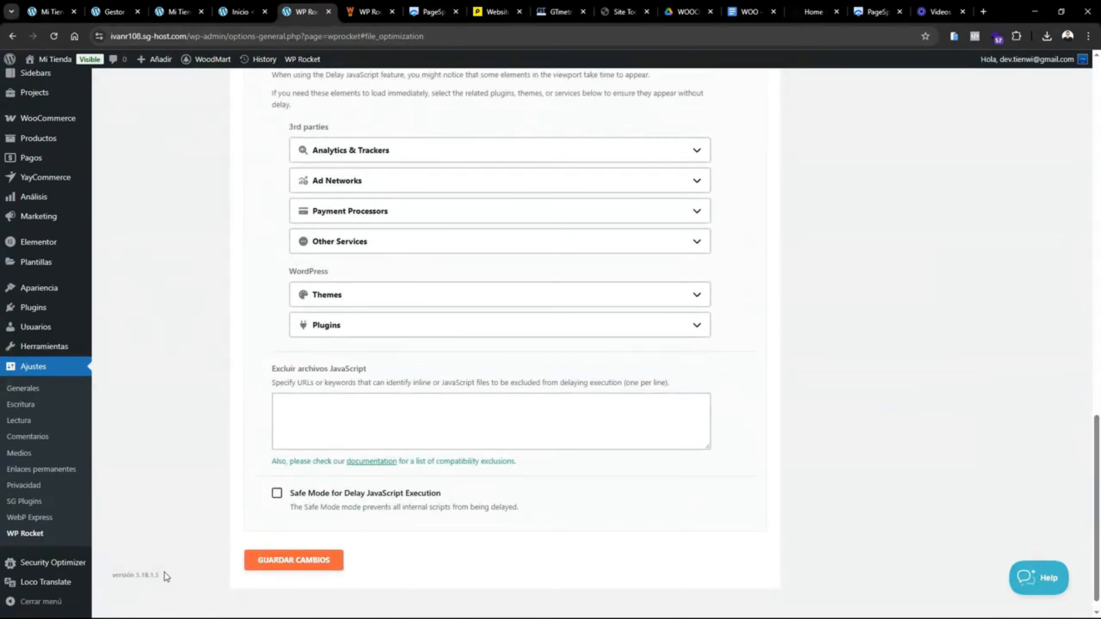
left_click(250, 566)
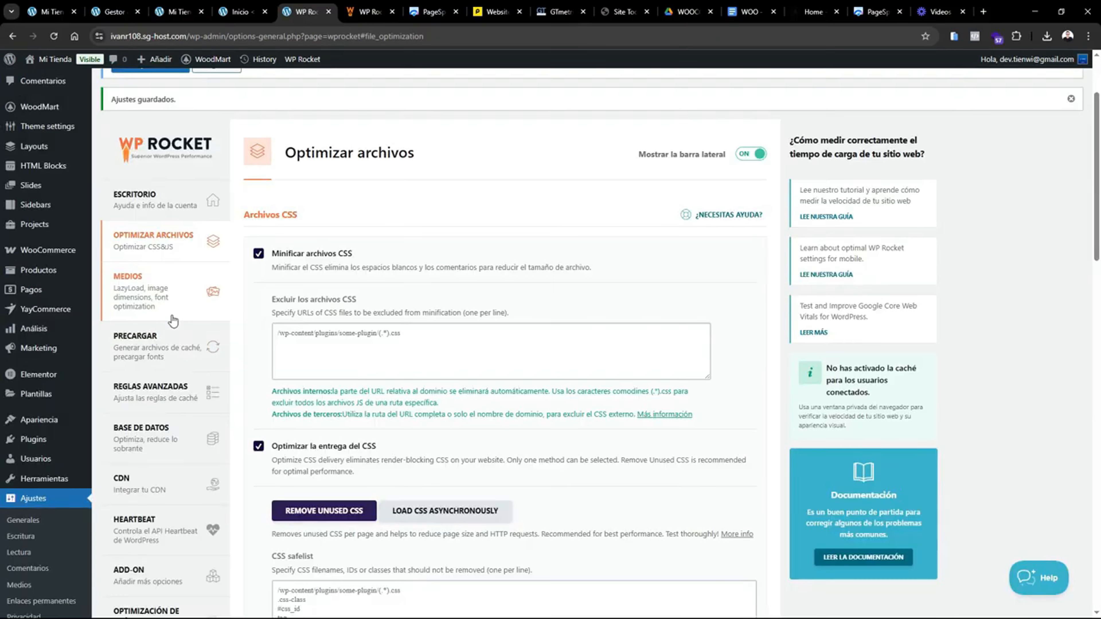
- Enable self-hosted Google Fonts and LazyLoad for images, iframes and videos in WP Rocket's media settings (Medios)
left_click(173, 299)
left_click_drag(1096, 216, 1096, 285)
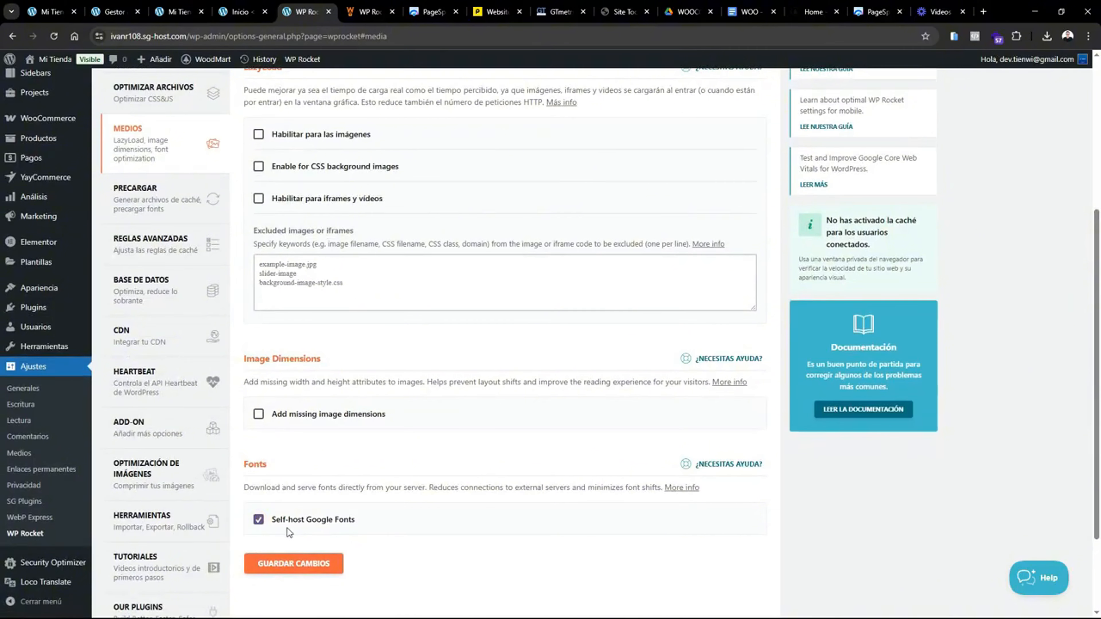
scroll(494, 251, "up", 3)
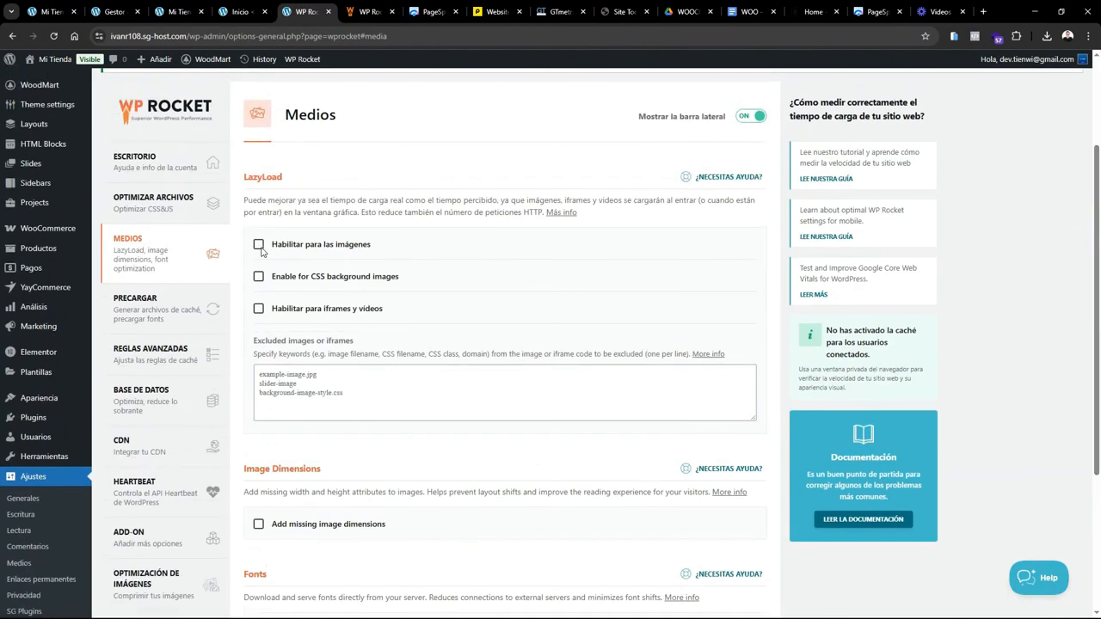
left_click(258, 309)
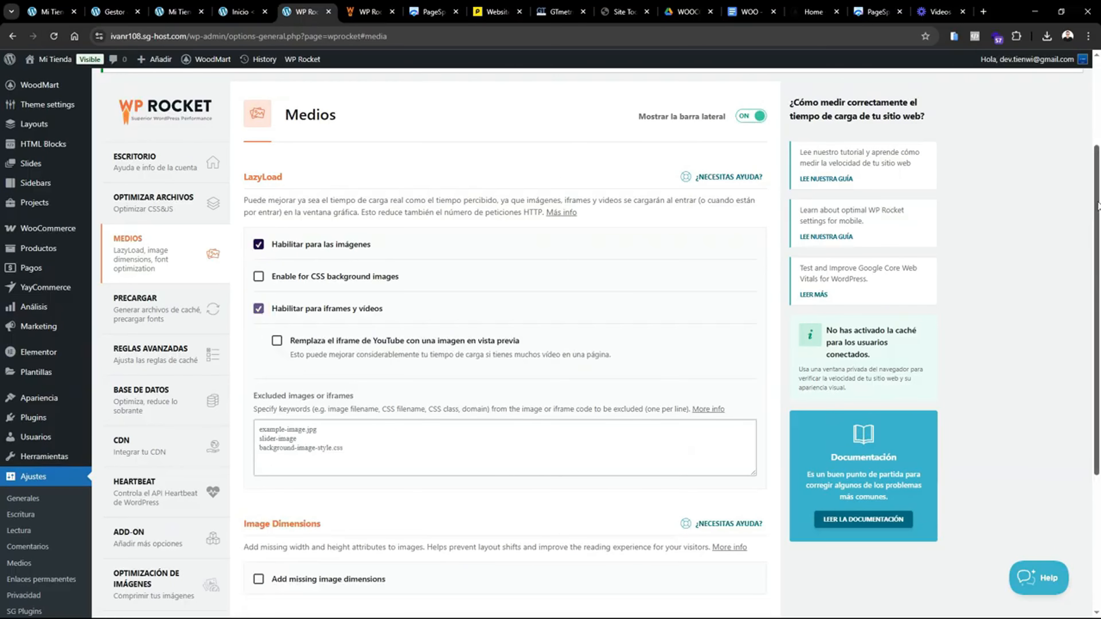
- Enable Add missing image dimensions and save the WP Rocket media settings
scroll(255, 470, "down", 3)
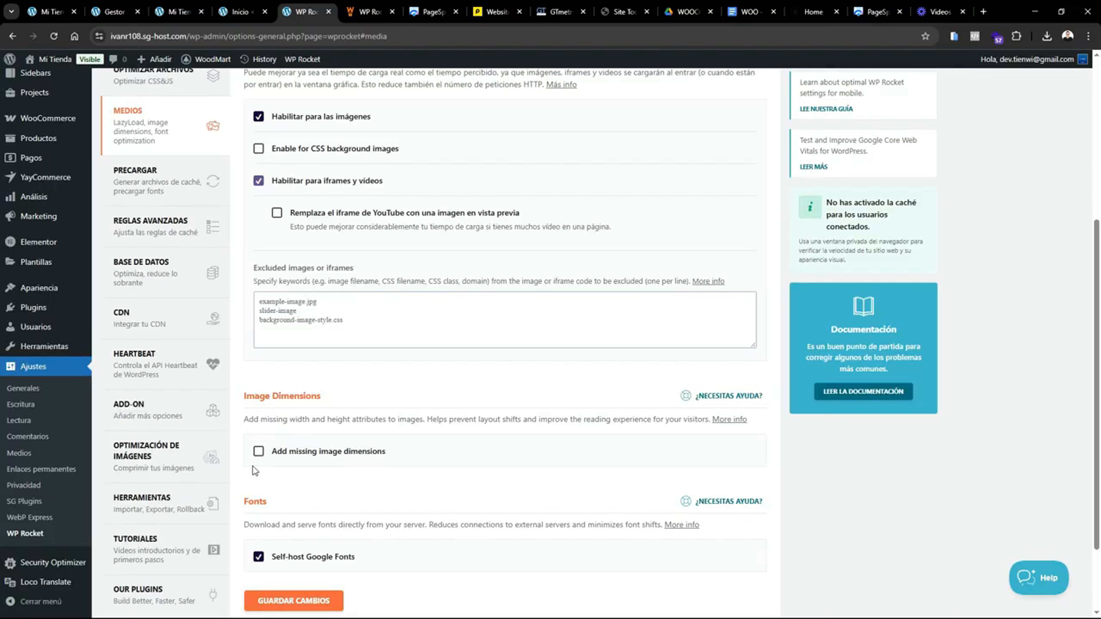
left_click(259, 452)
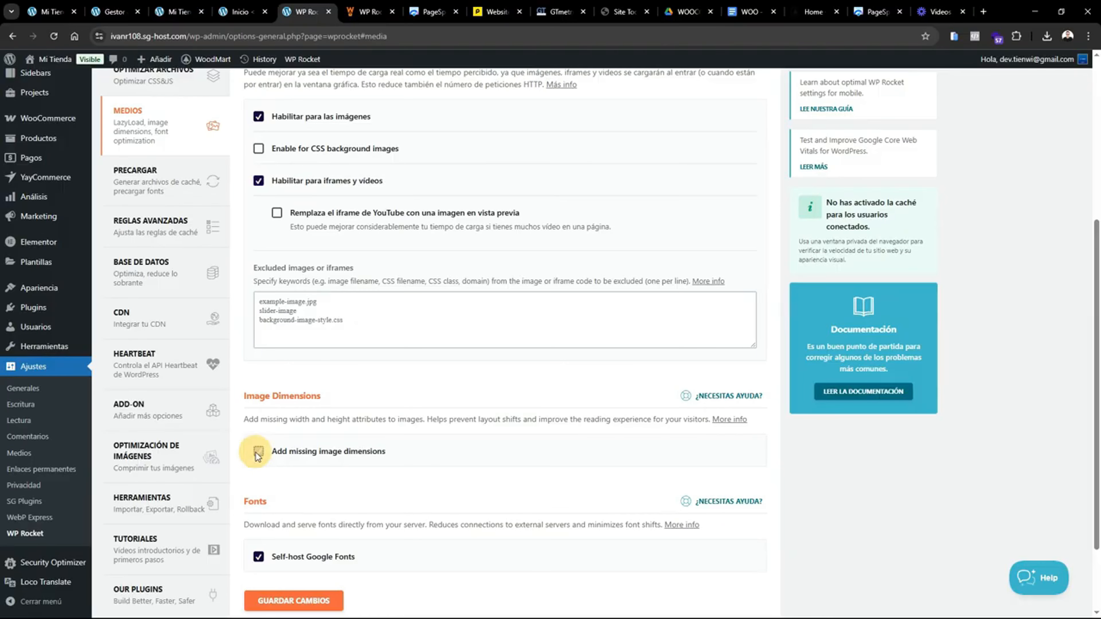
left_click(292, 605)
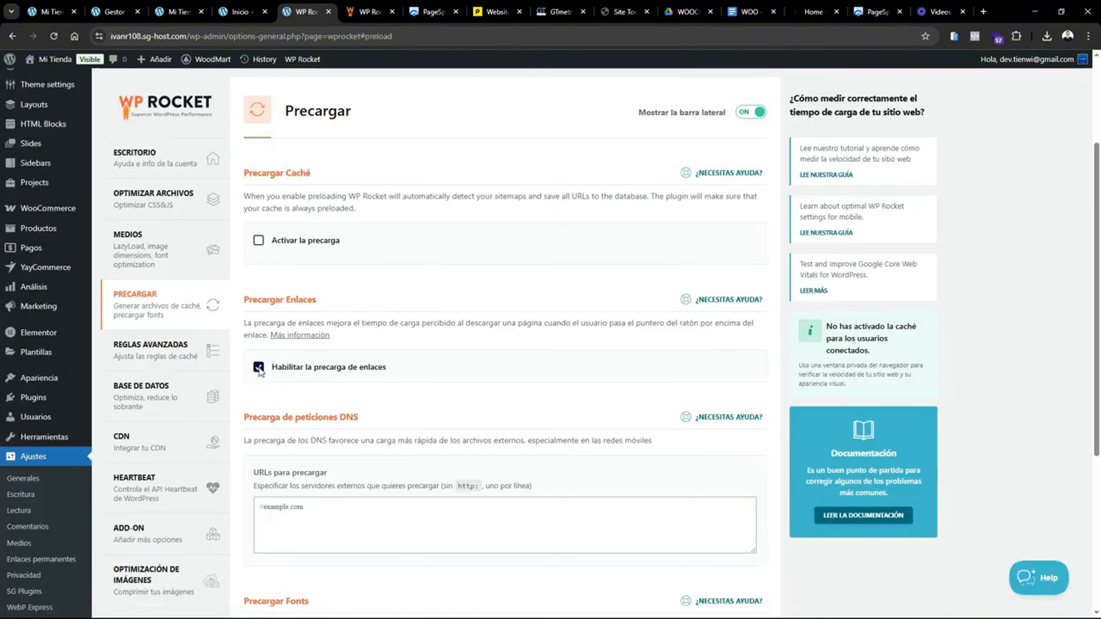
- Enable link preloading and cache preloading in WP Rocket's preload settings (Precargar), and save the changes
left_click(258, 367)
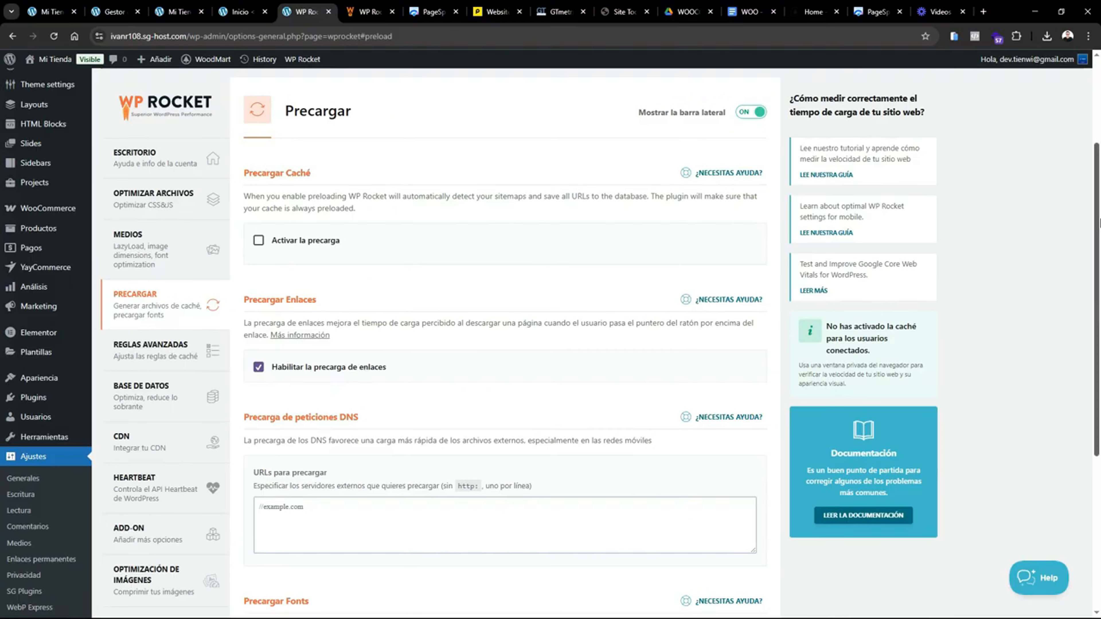
mouse_move(1096, 226)
left_mouse_down()
mouse_move(1096, 308)
mouse_move(1096, 216)
left_mouse_up()
left_click(259, 259)
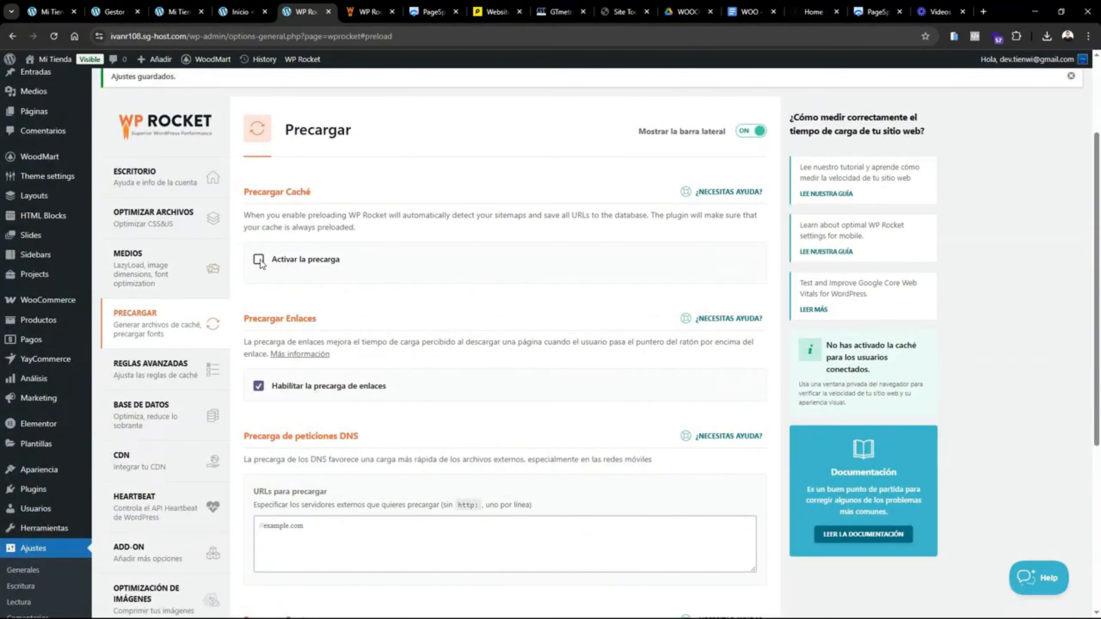
left_click_drag(1096, 196, 1098, 398)
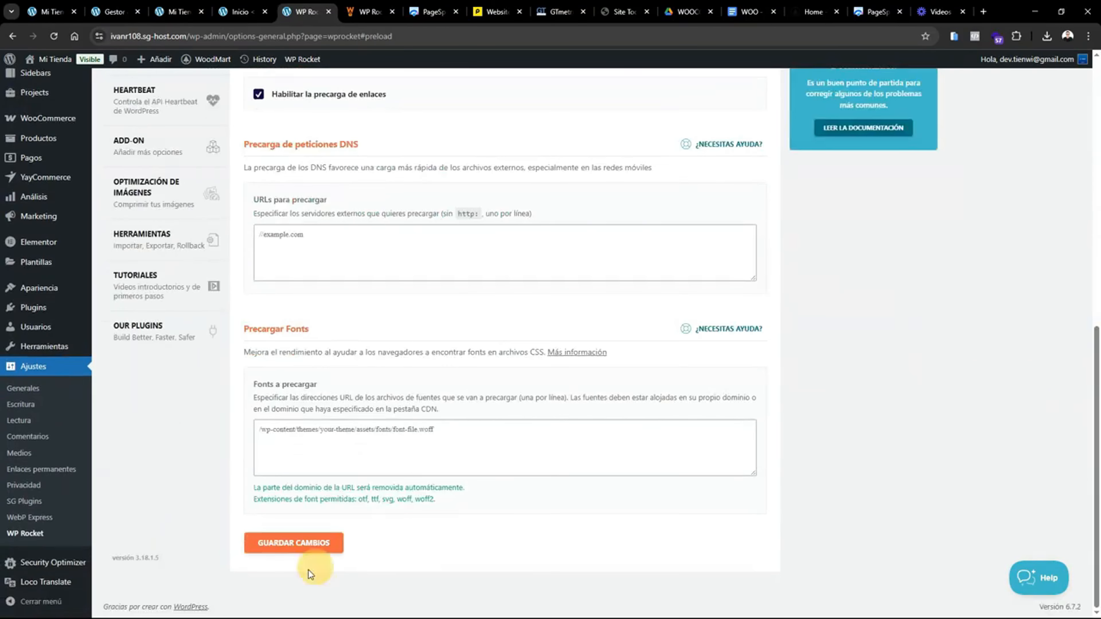
left_click(284, 538)
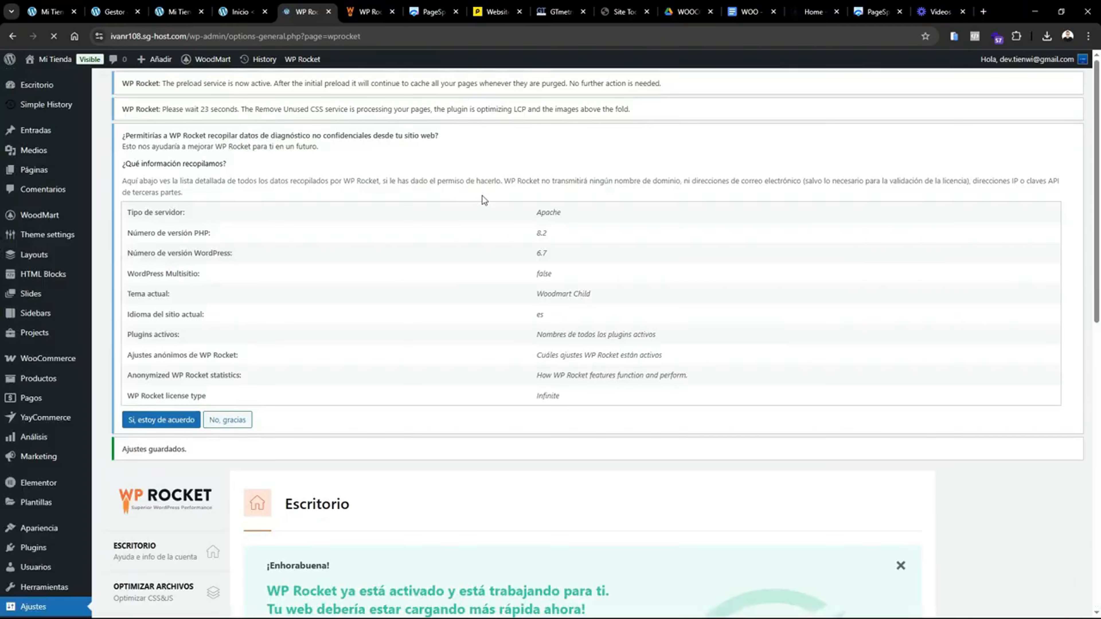
- Review WP Rocket's saved preload settings and its advanced cache rules (Reglas avanzadas)
left_click(427, 21)
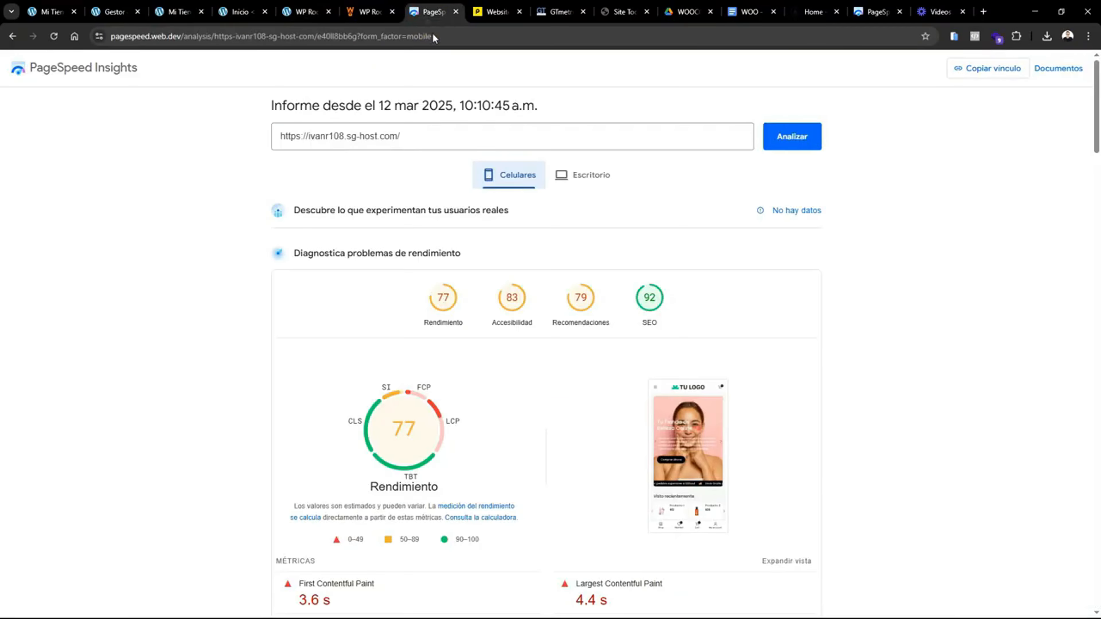
left_click(303, 11)
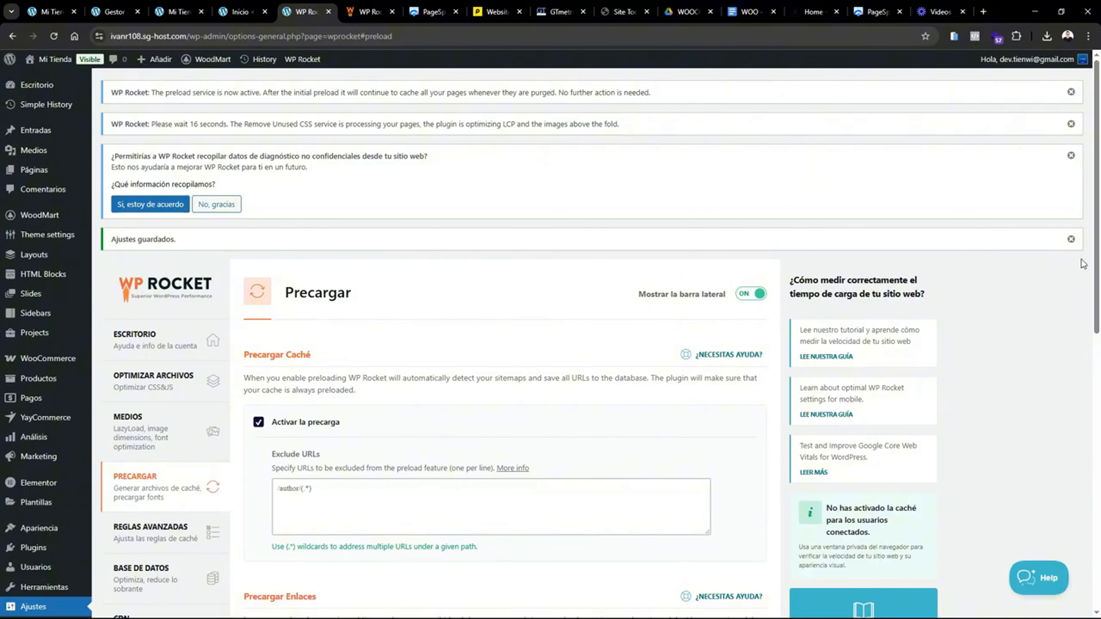
scroll(1088, 266, "down", 6)
scroll(1087, 317, "down", 1)
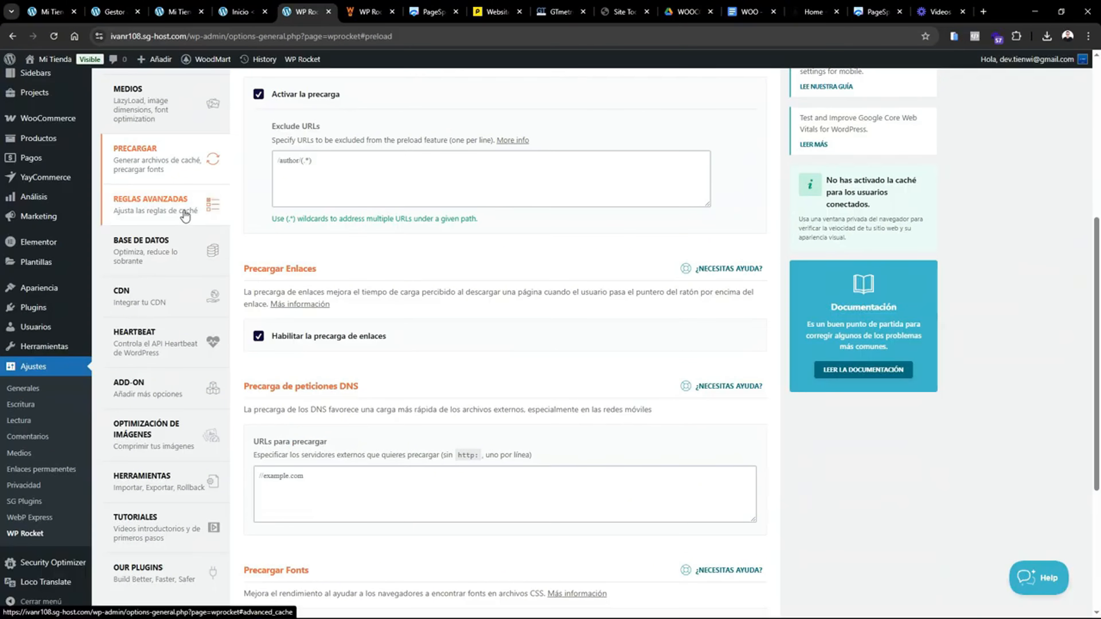
left_click(159, 216)
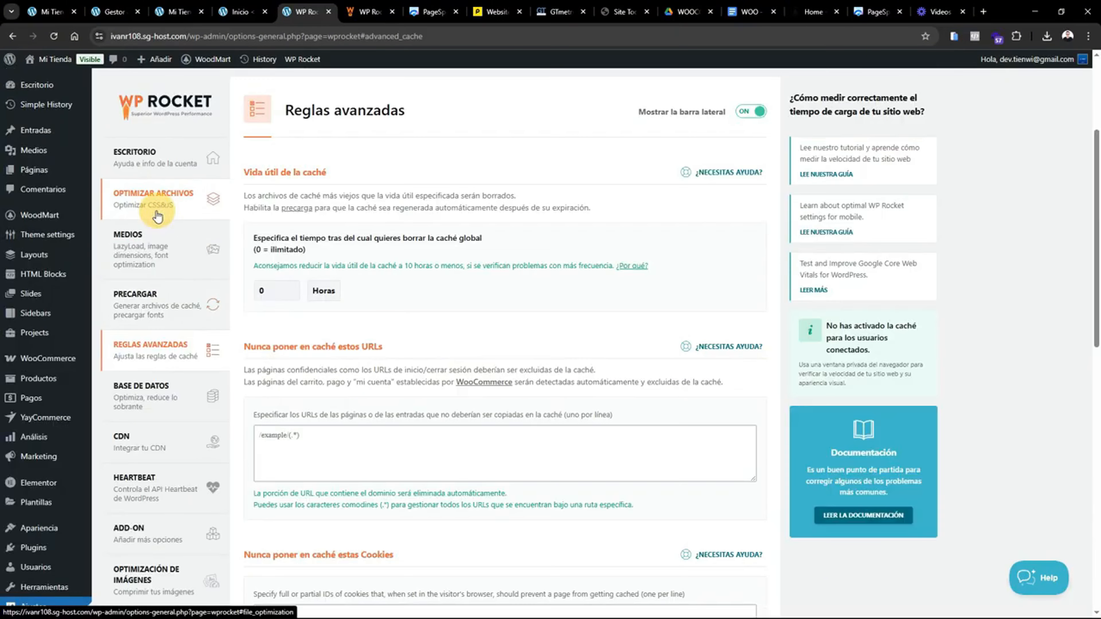
mouse_move(1096, 204)
left_mouse_down()
mouse_move(1097, 250)
mouse_move(1099, 146)
mouse_move(1099, 187)
left_mouse_up()
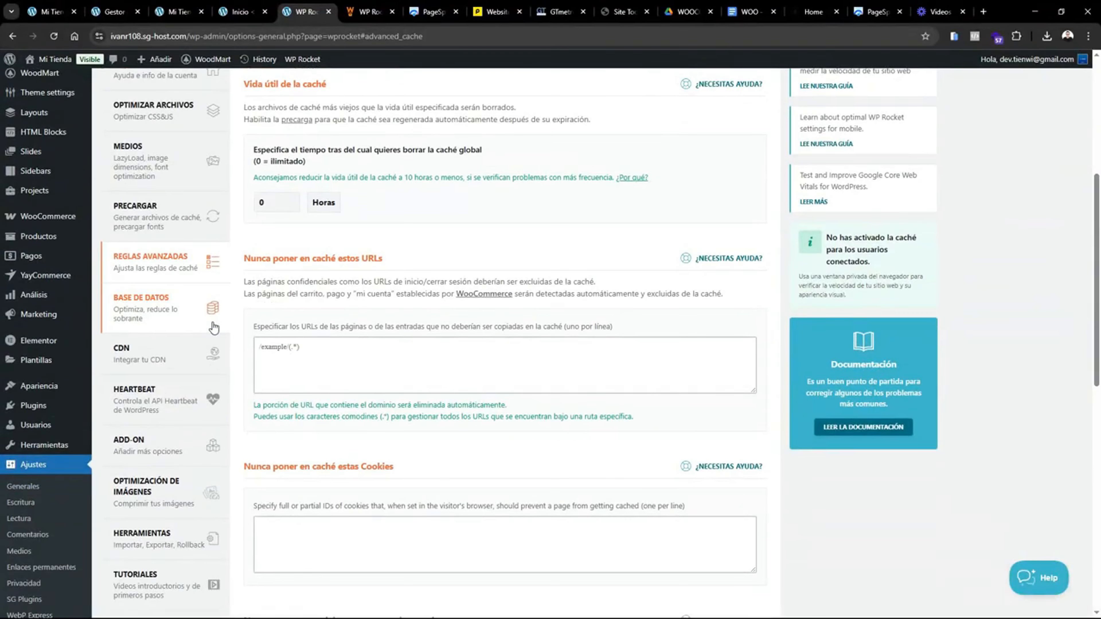
- Enable table optimization and weekly (Semanal) automatic cleanup in WP Rocket's database settings (Base de datos)
left_click(208, 314)
left_click_drag(1099, 240, 1099, 397)
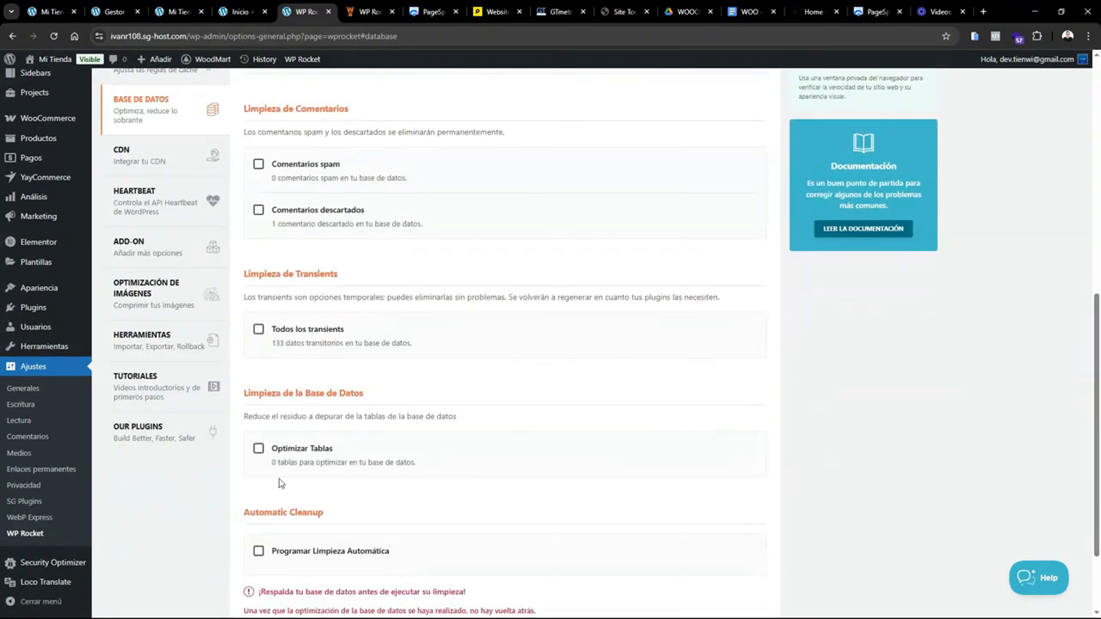
left_click(258, 449)
scroll(662, 455, "down", 3)
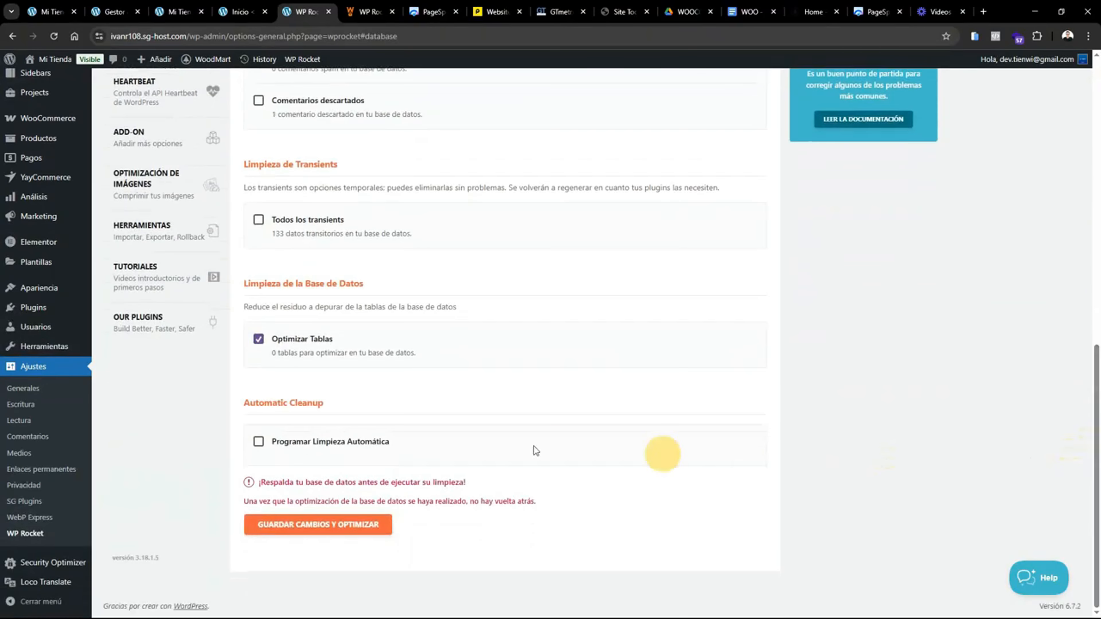
left_click(259, 442)
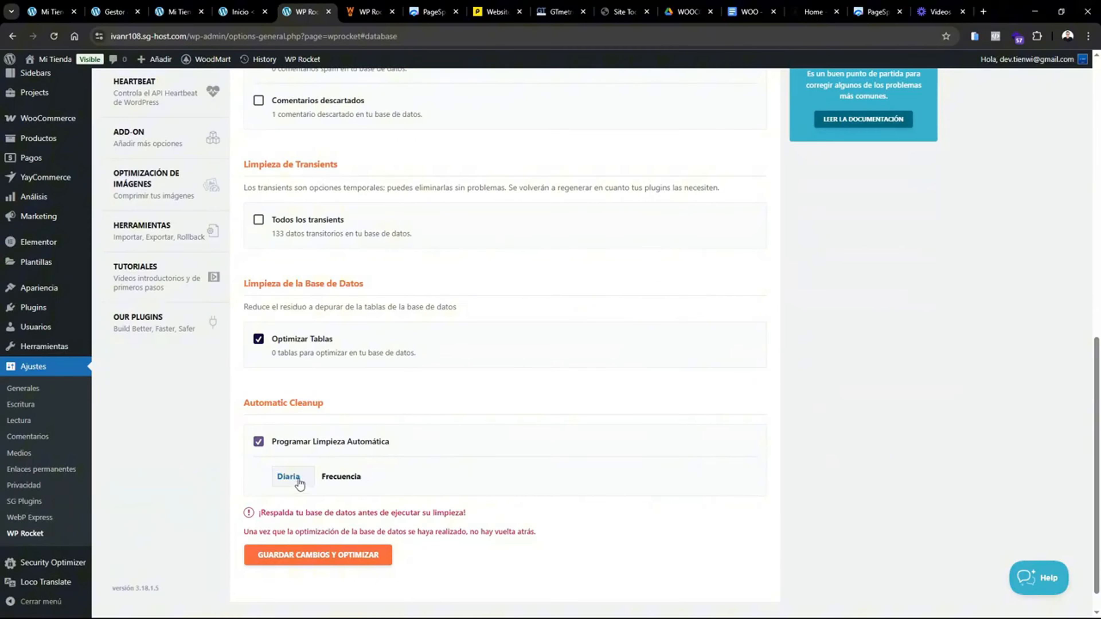
left_click(290, 477)
left_click(291, 511)
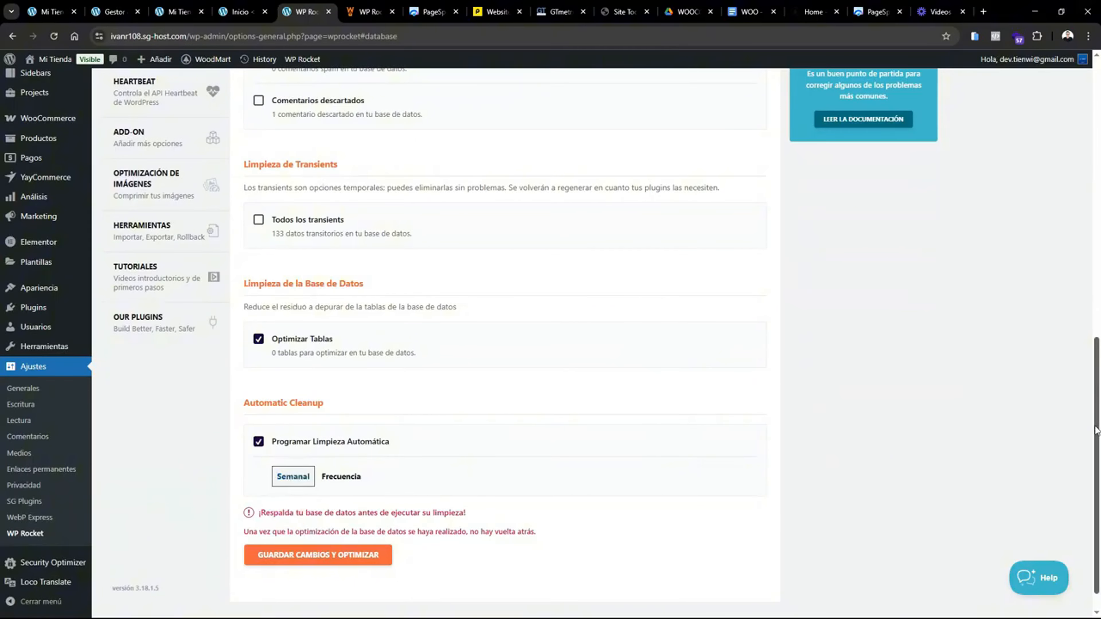
- Include all transients, trashed comments, auto drafts and trashed posts in the database cleanup, and save and run the optimization
left_click_drag(1097, 431, 1096, 299)
scroll(1090, 302, "down", 1)
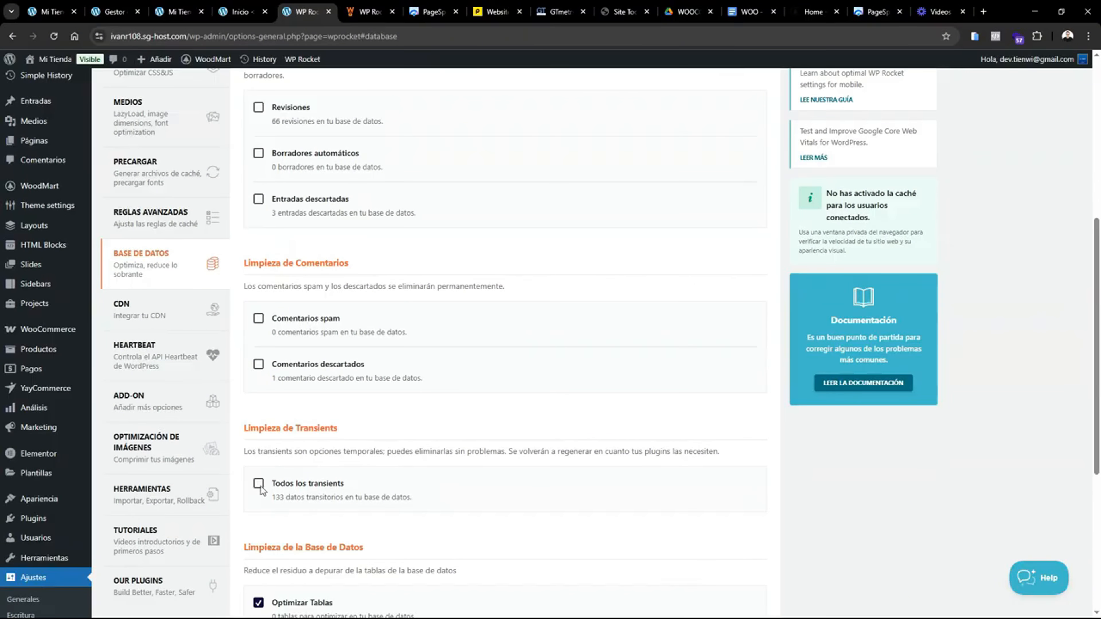
left_click(260, 488)
left_click(258, 367)
left_click(259, 154)
left_click(259, 199)
scroll(402, 434, "down", 7)
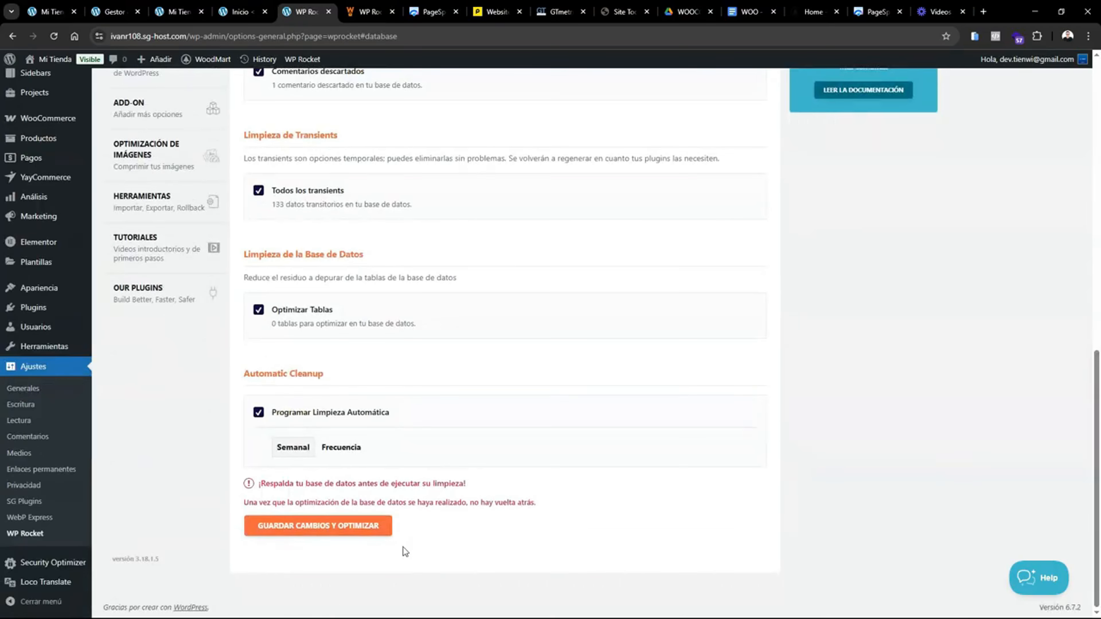
left_click(343, 524)
- Enable Heartbeat control in WP Rocket and set the backend behavior to Reducir actividad
left_click(156, 484)
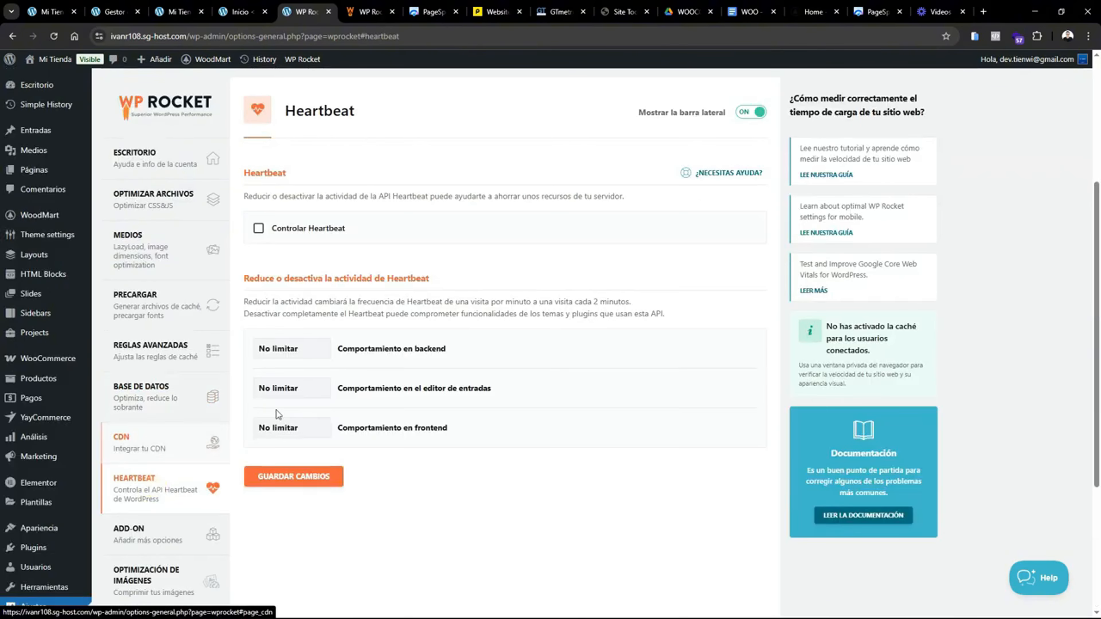
left_click(259, 230)
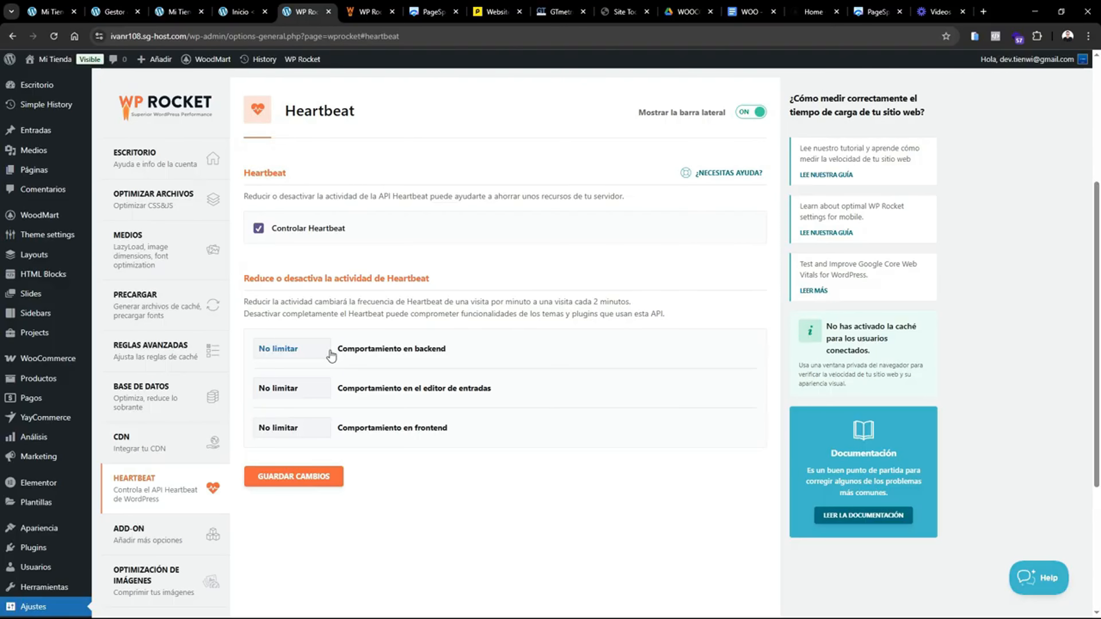
left_click(306, 349)
left_click(289, 384)
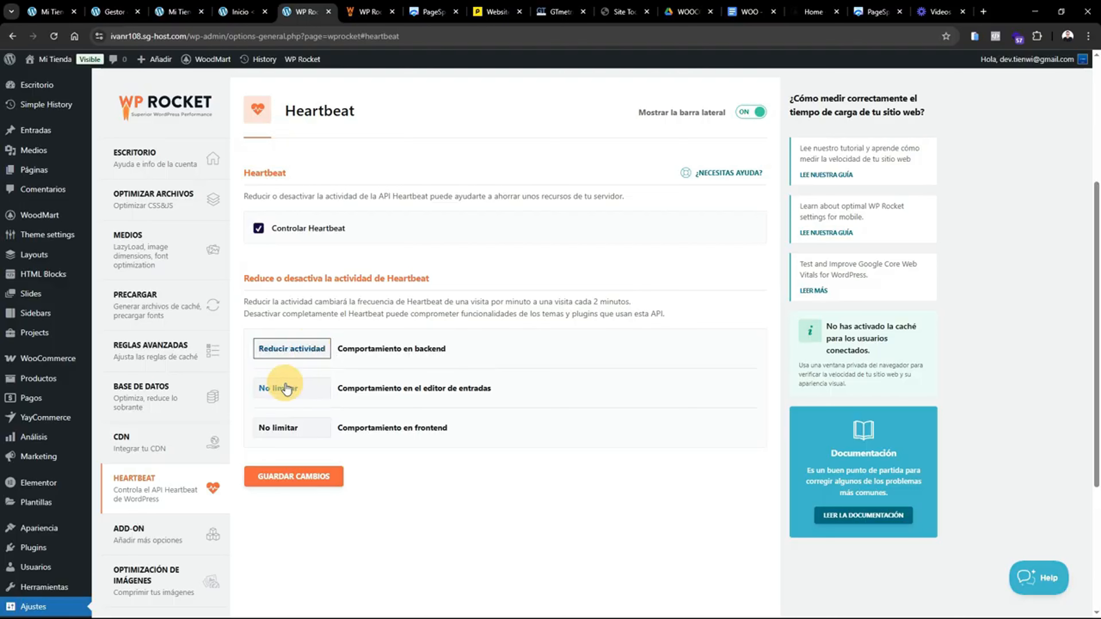
- Save the Heartbeat settings, clear and preload WP Rocket's cache, and switch to SiteGround's dynamic cache page (Caché dinámica)
left_click(281, 485)
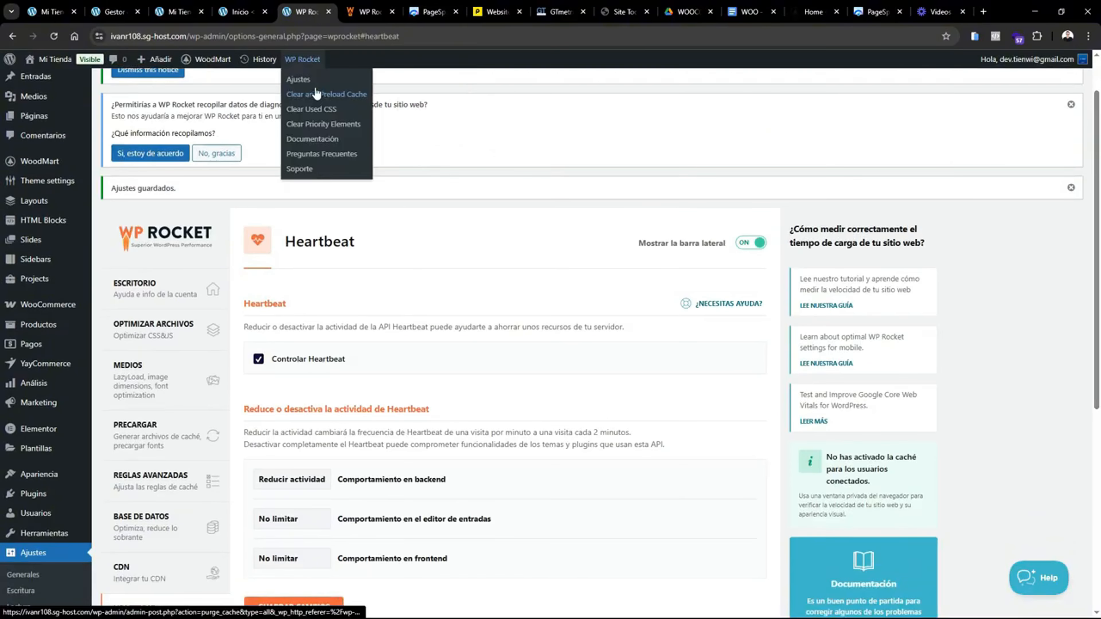
left_click(314, 92)
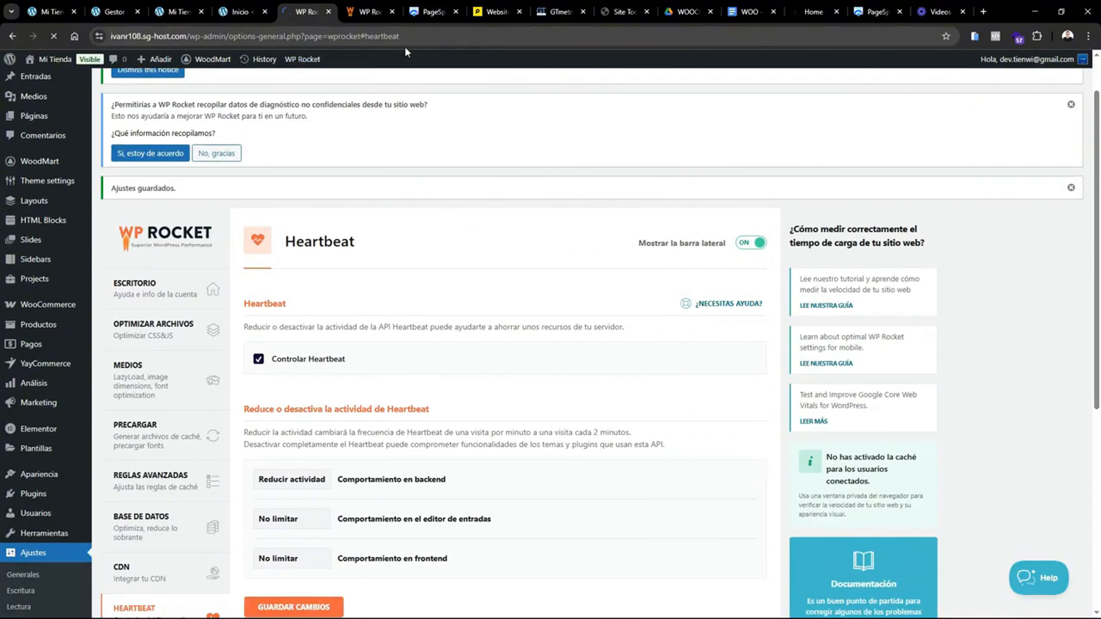
left_click(624, 12)
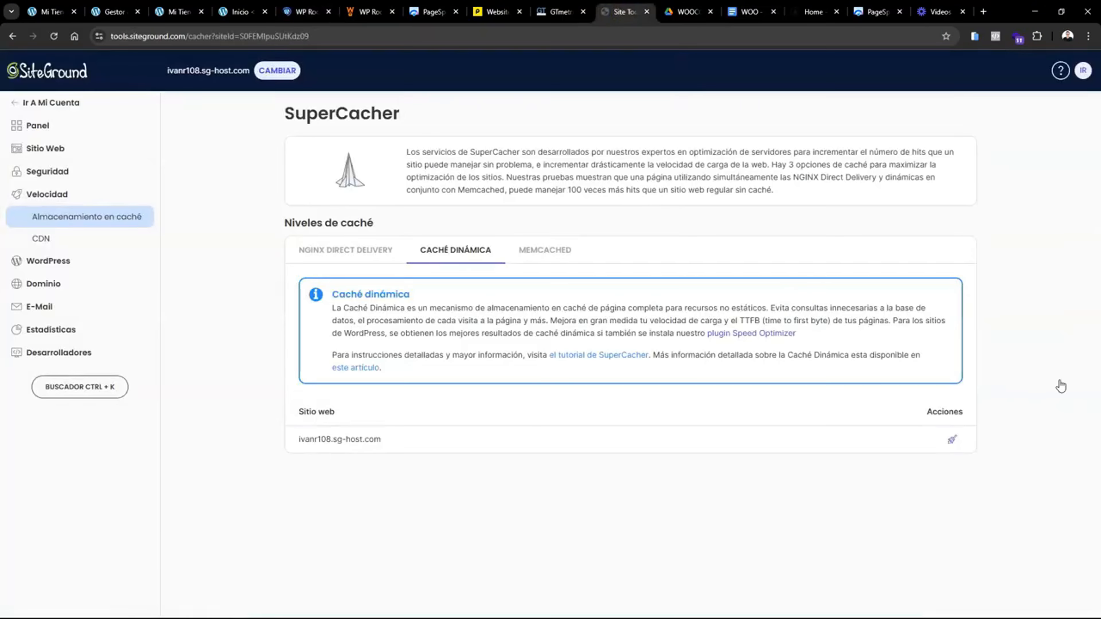
left_click(431, 18)
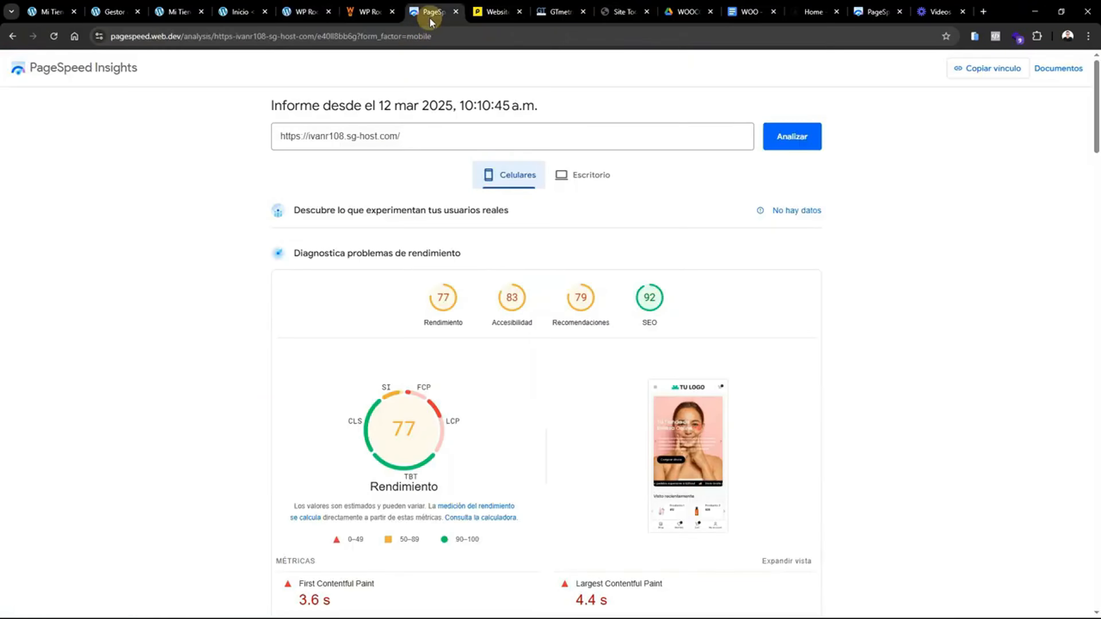
left_click(794, 138)
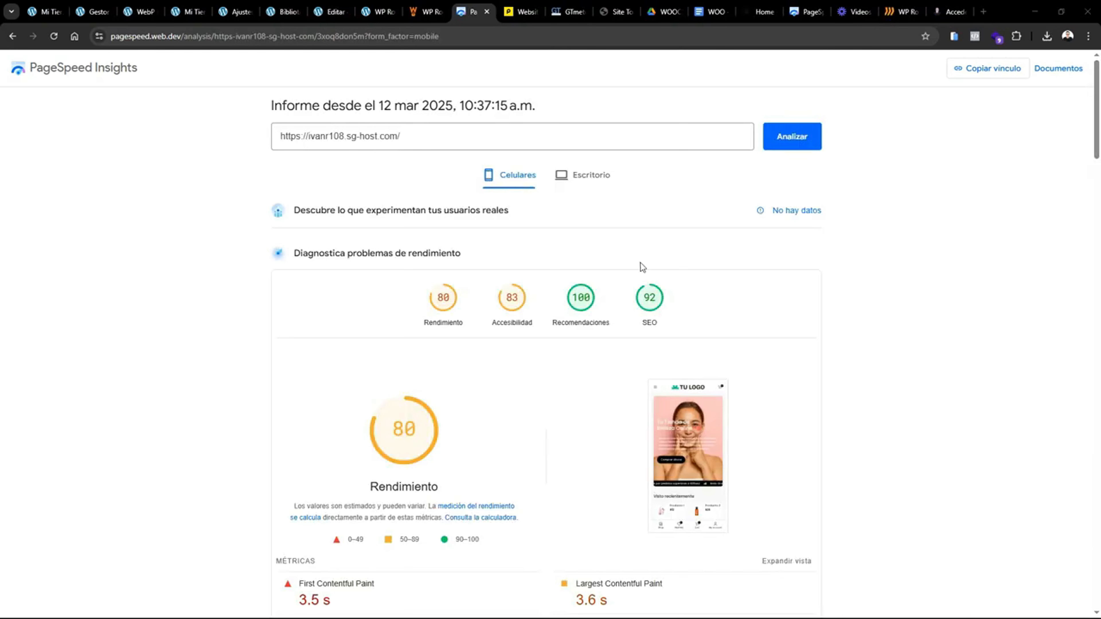
left_click(581, 178)
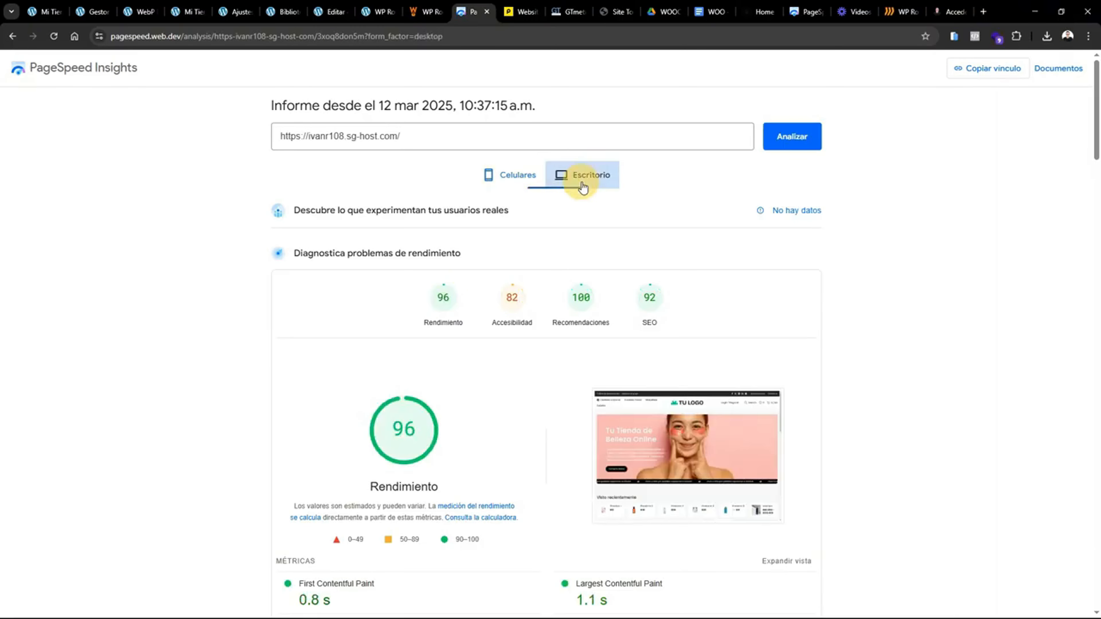
left_click(503, 171)
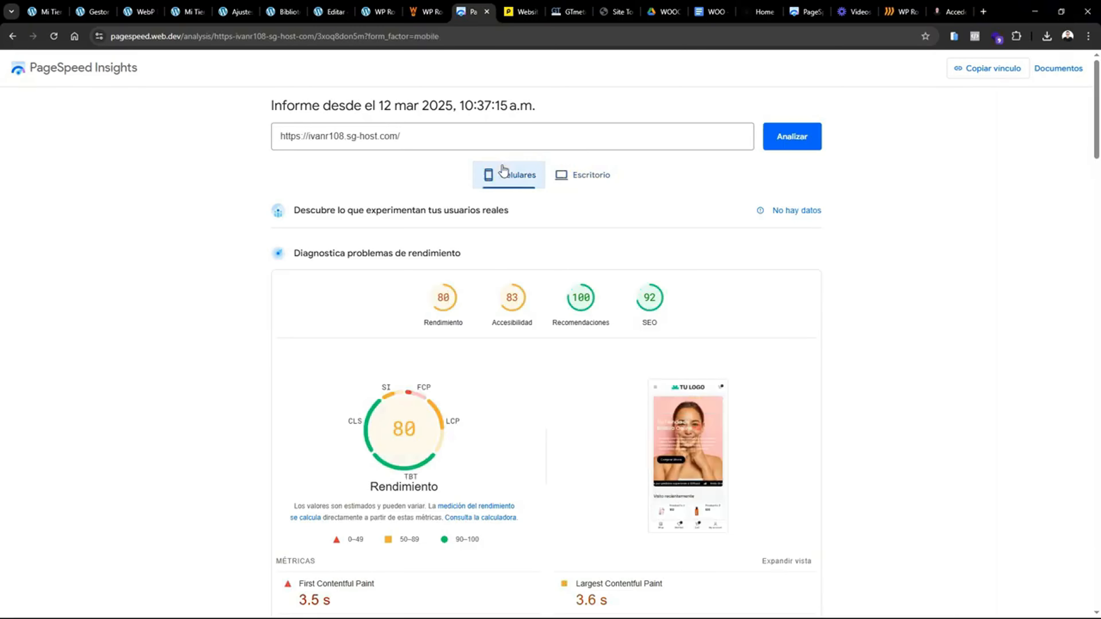